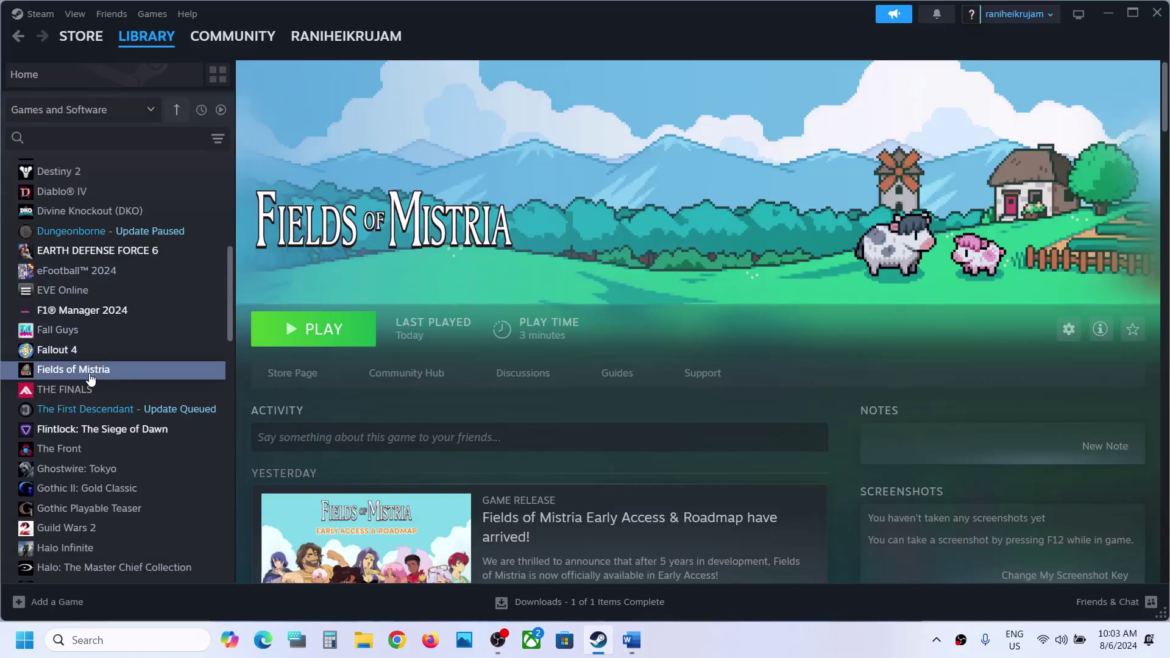
Step: Open the local installation folder of Fields of Mistria from the Steam library and look through its files
right_click(87, 373)
mouse_move(140, 461)
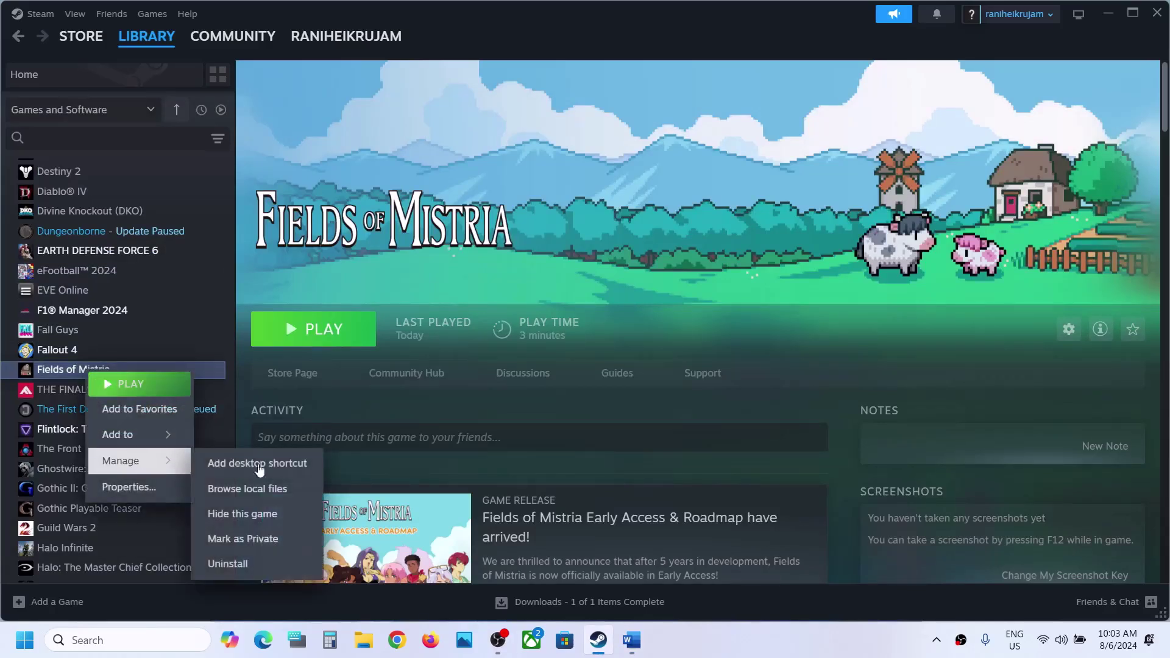
click(267, 489)
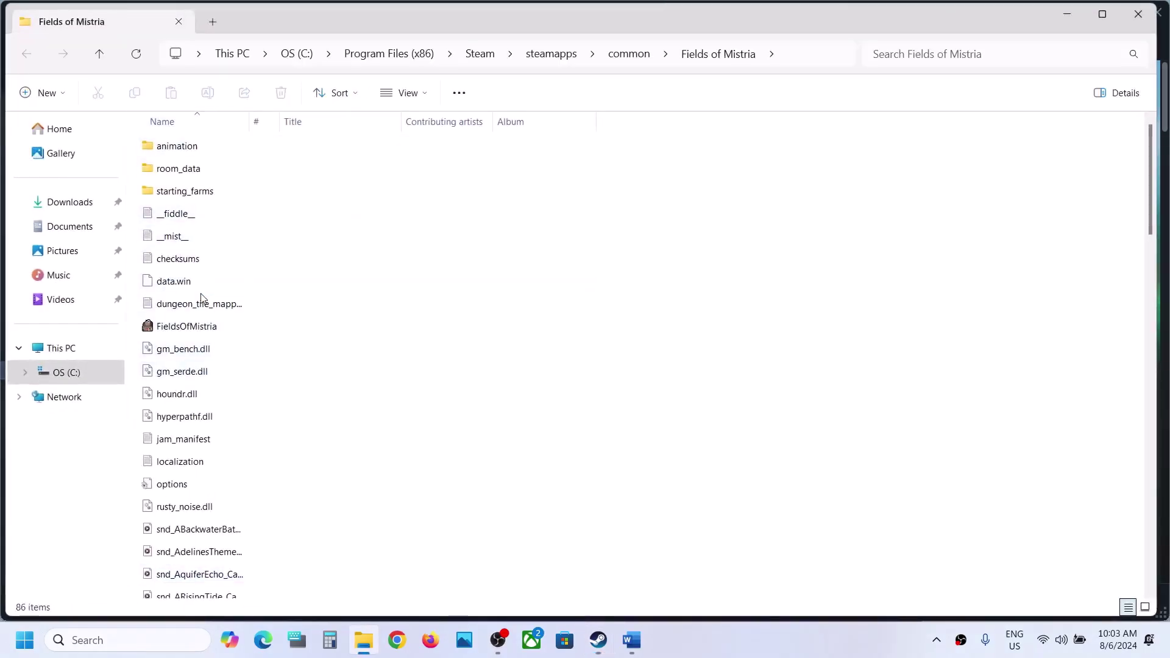
scroll(203, 298, down, 2)
scroll(202, 297, down, 20)
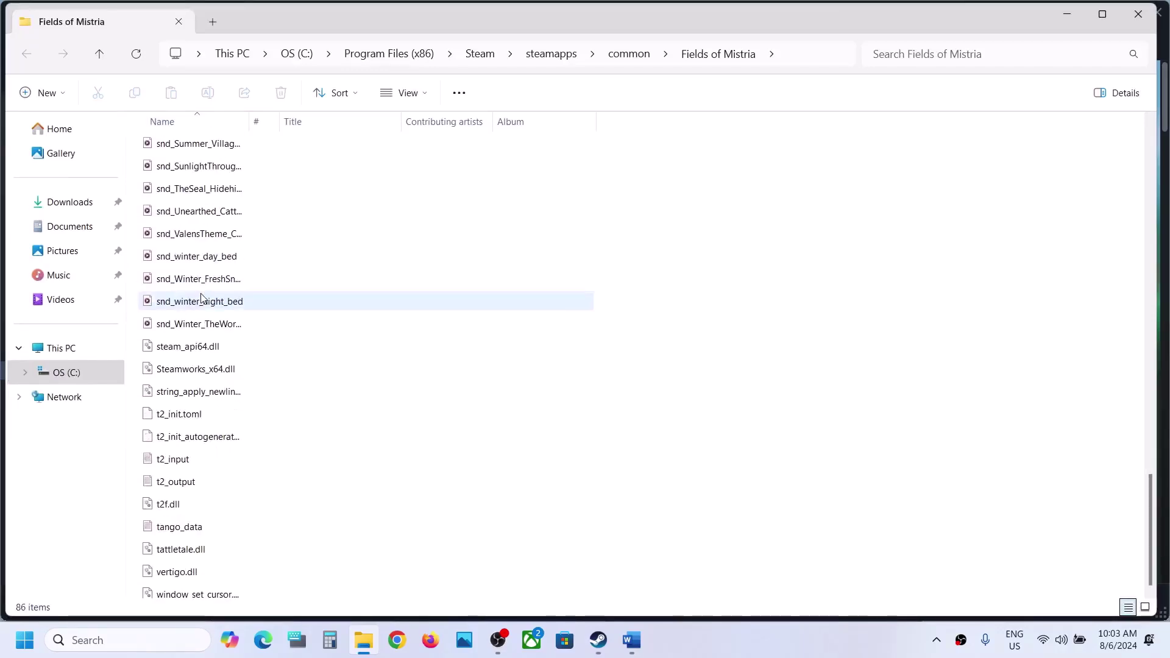
scroll(203, 297, up, 10)
scroll(203, 297, up, 10)
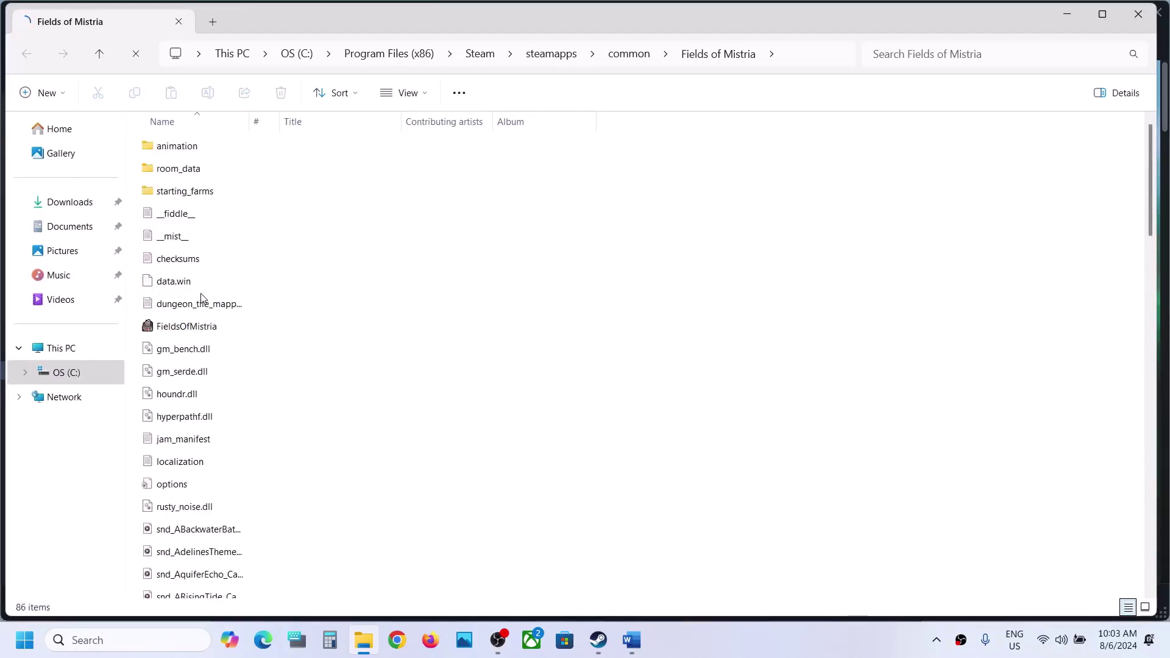
Step: Set the FieldsOfMistria application to run as an administrator in its compatibility properties and apply the change
right_click(207, 326)
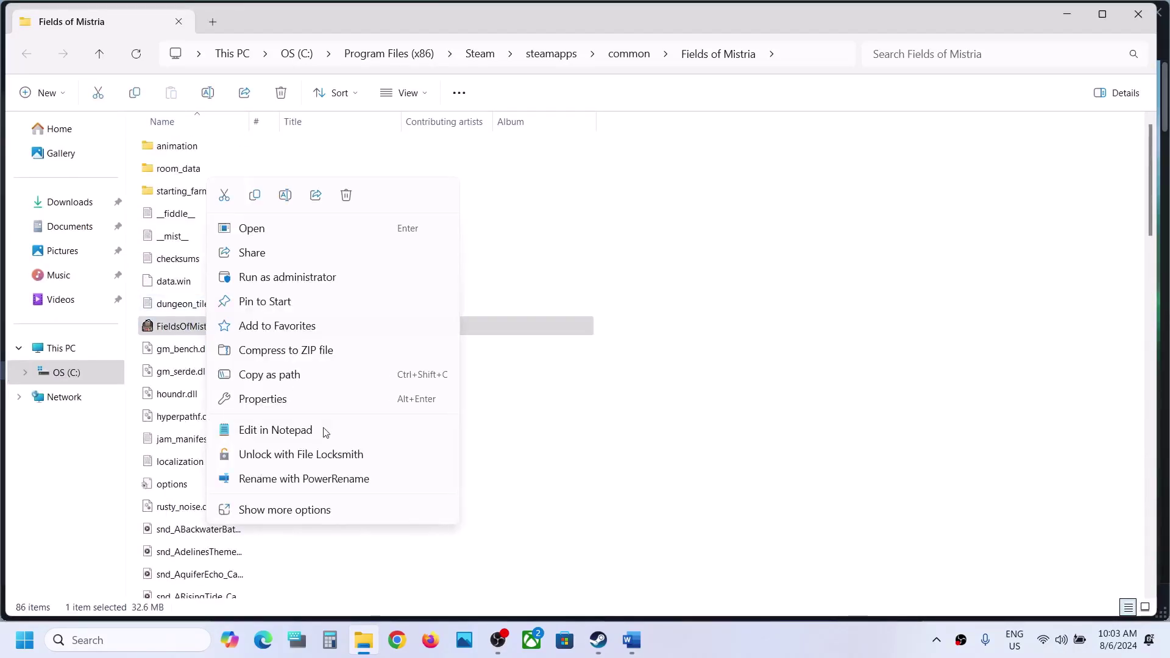
click(266, 400)
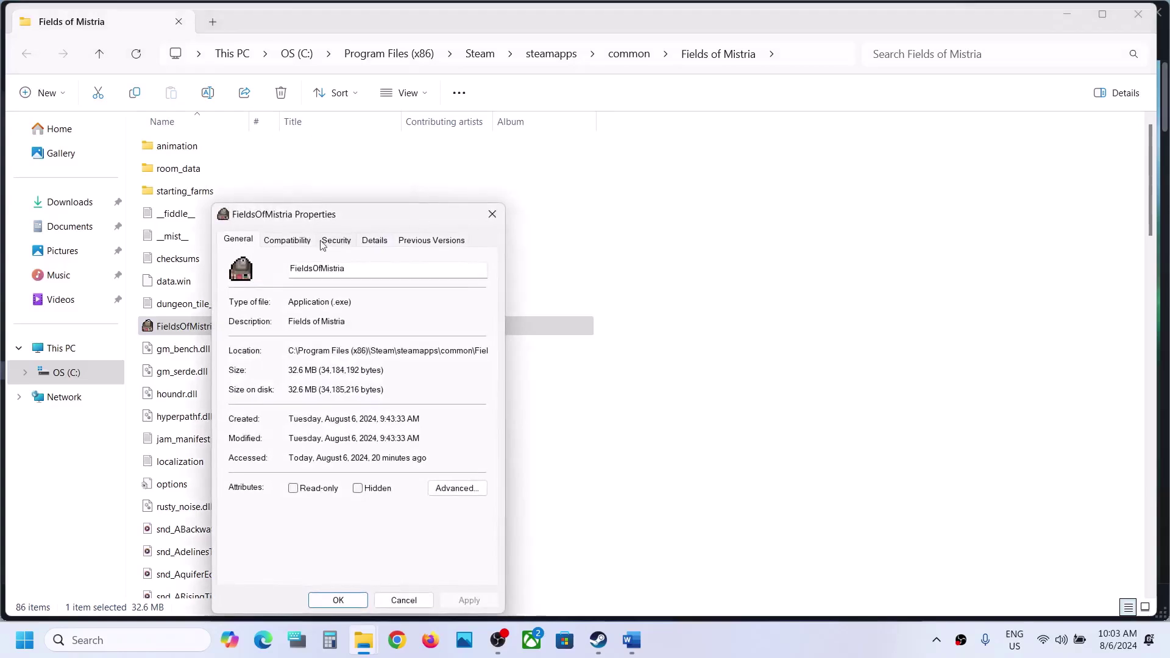
click(293, 240)
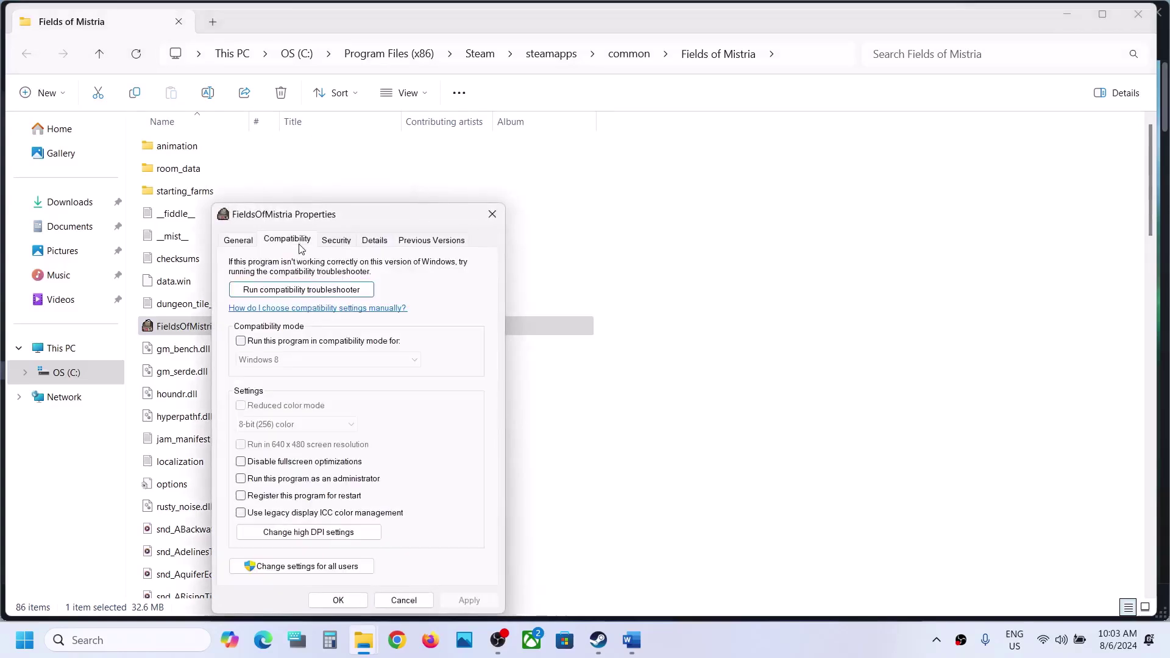
click(241, 479)
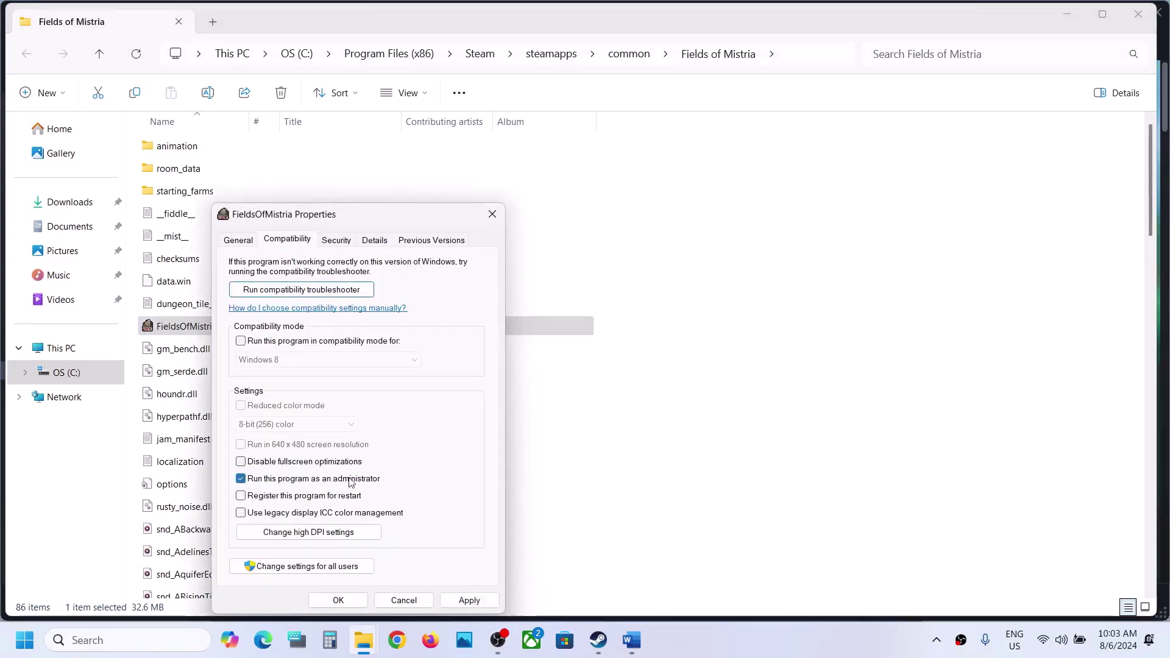
click(469, 600)
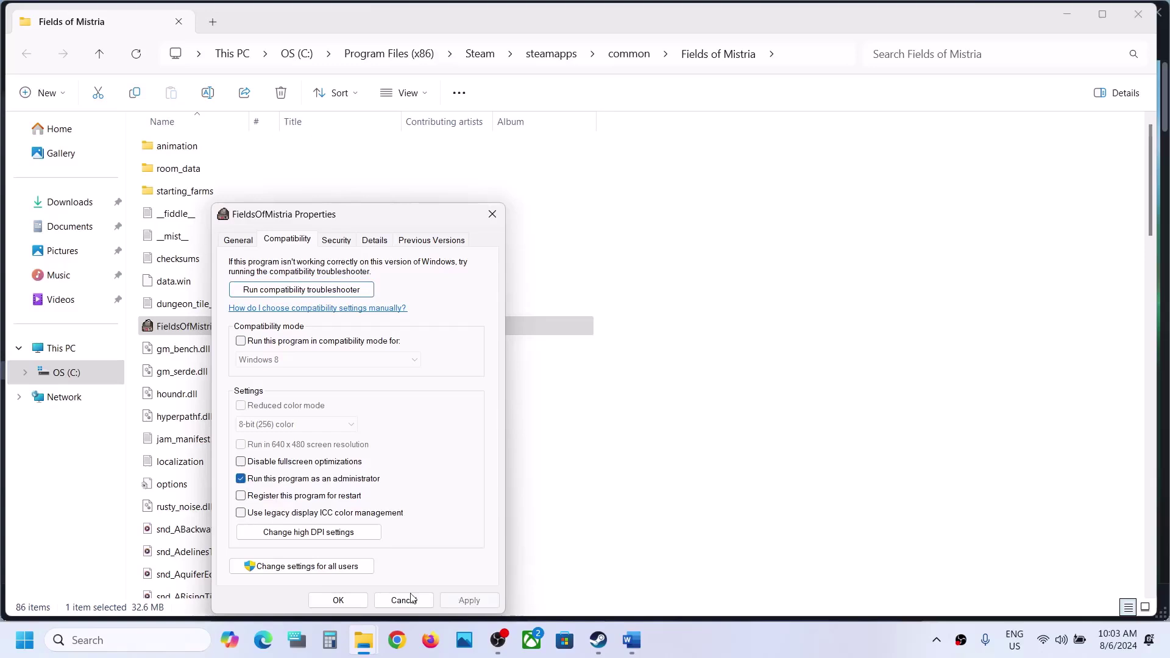
click(338, 600)
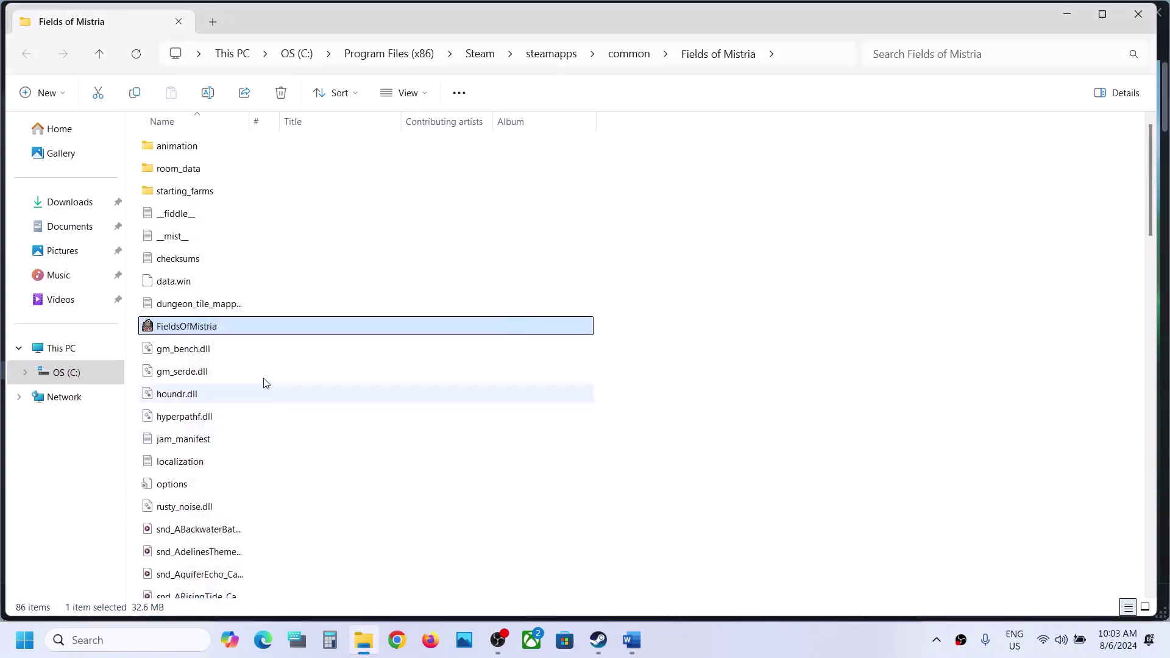
Step: Enable compatibility mode for Windows 8 in the FieldsOfMistria application's properties and save the setting
right_click(189, 331)
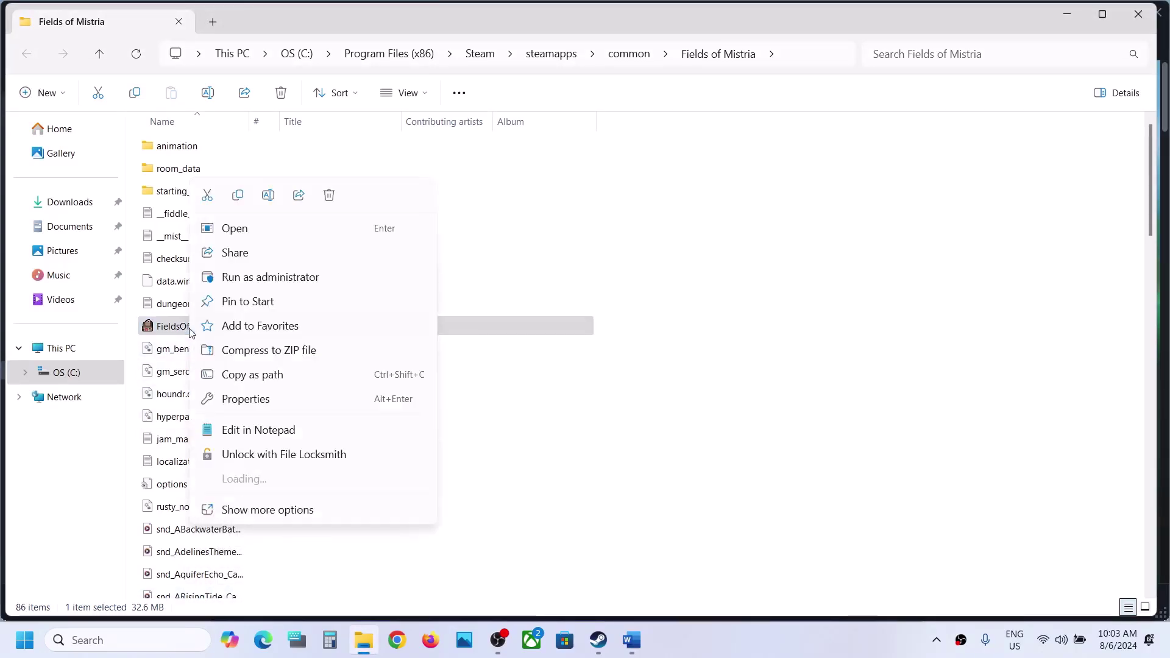
click(257, 405)
click(283, 238)
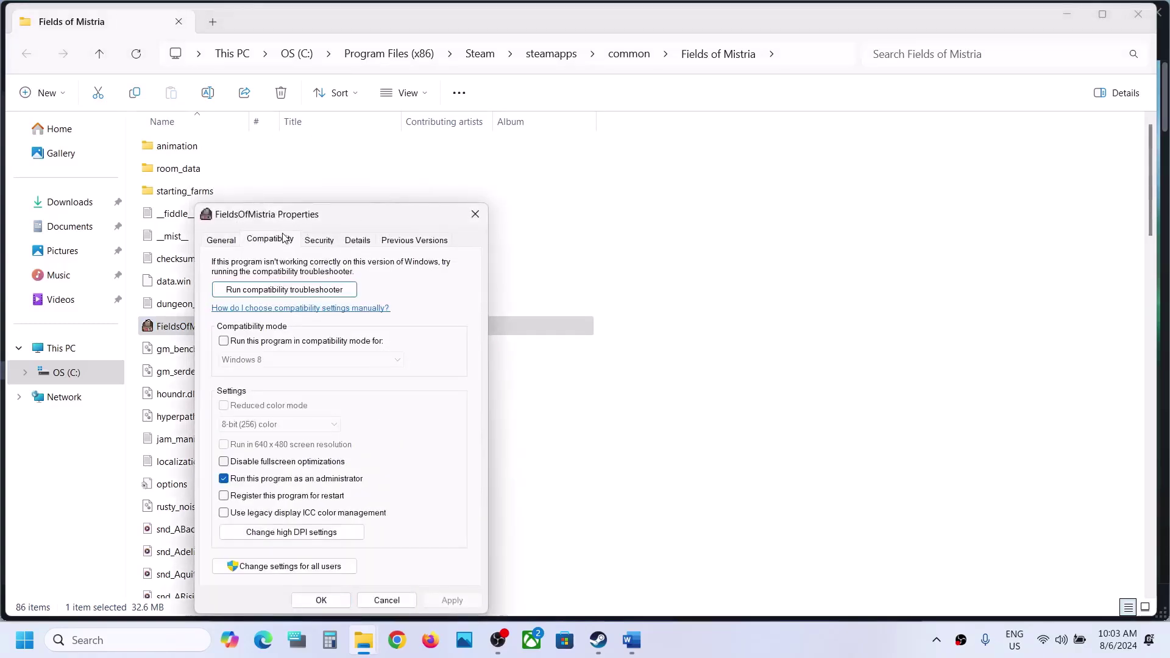
click(225, 343)
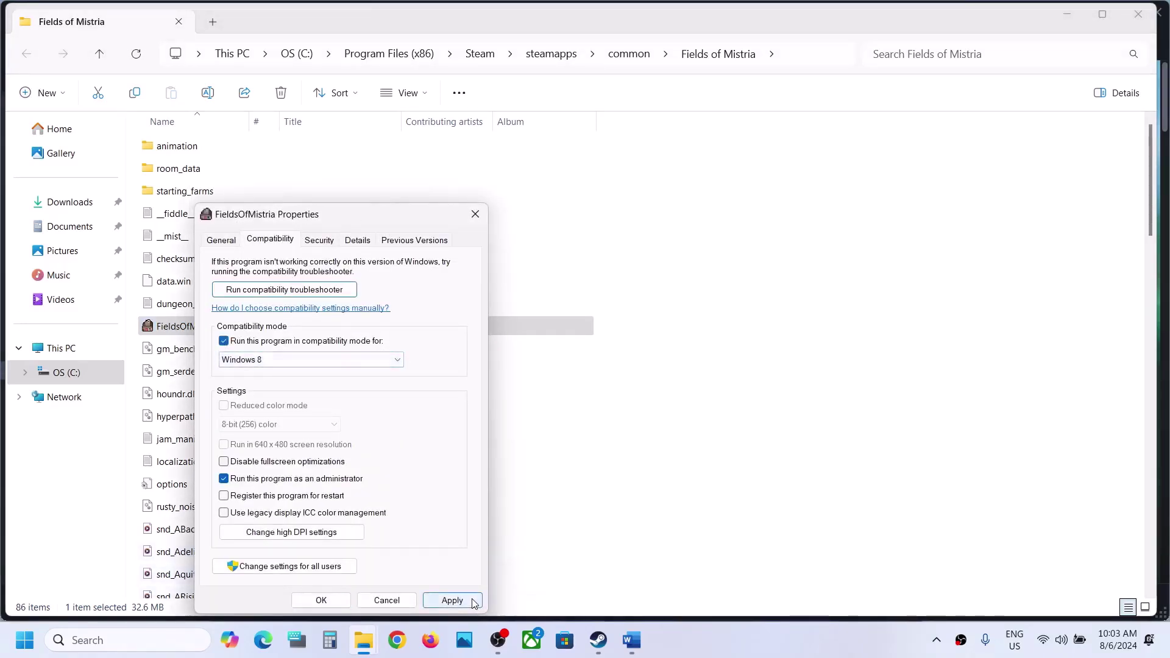
click(317, 602)
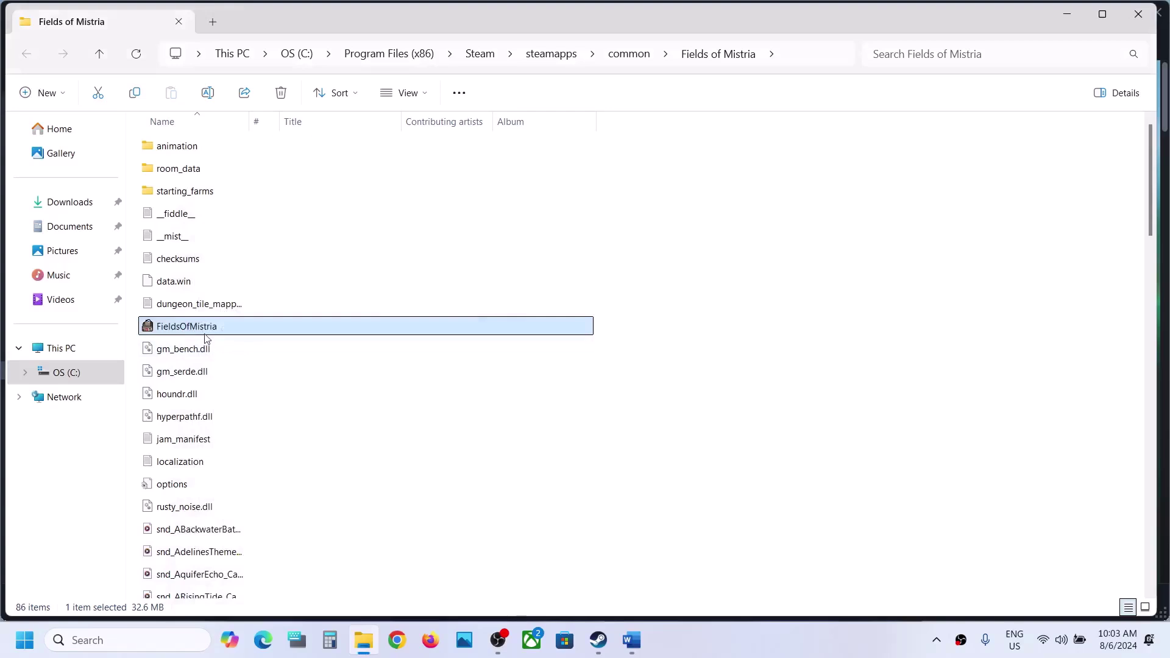
Step: Reopen the FieldsOfMistria application's compatibility properties, set the compatibility mode to Windows 7 and apply it
right_click(207, 337)
click(268, 398)
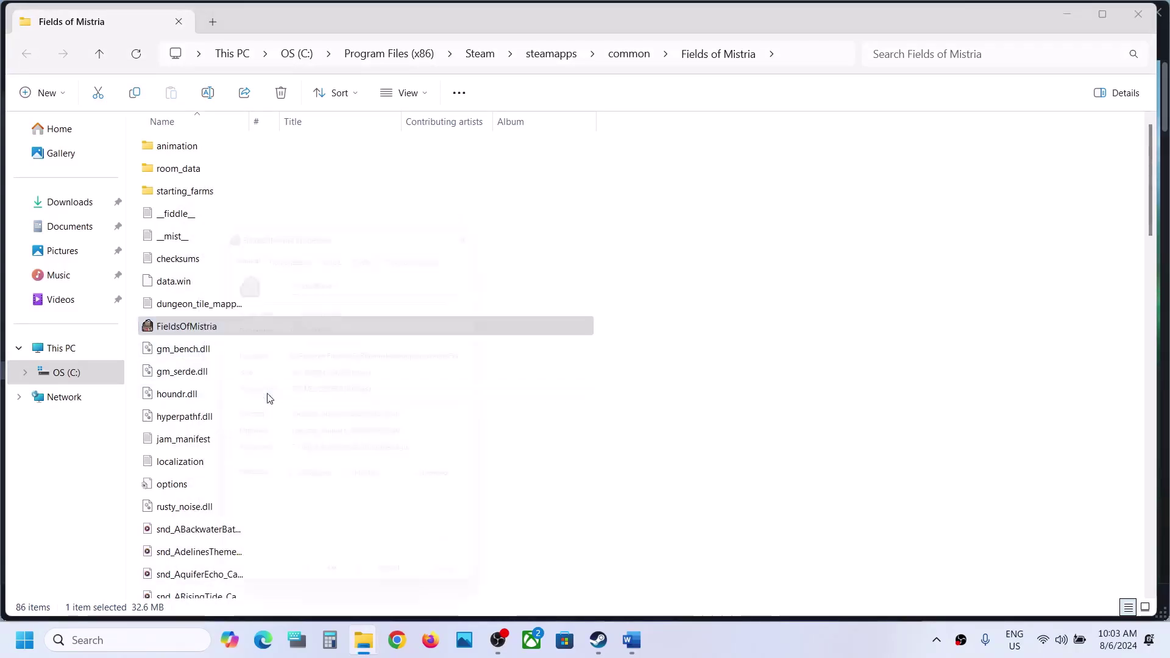
click(295, 238)
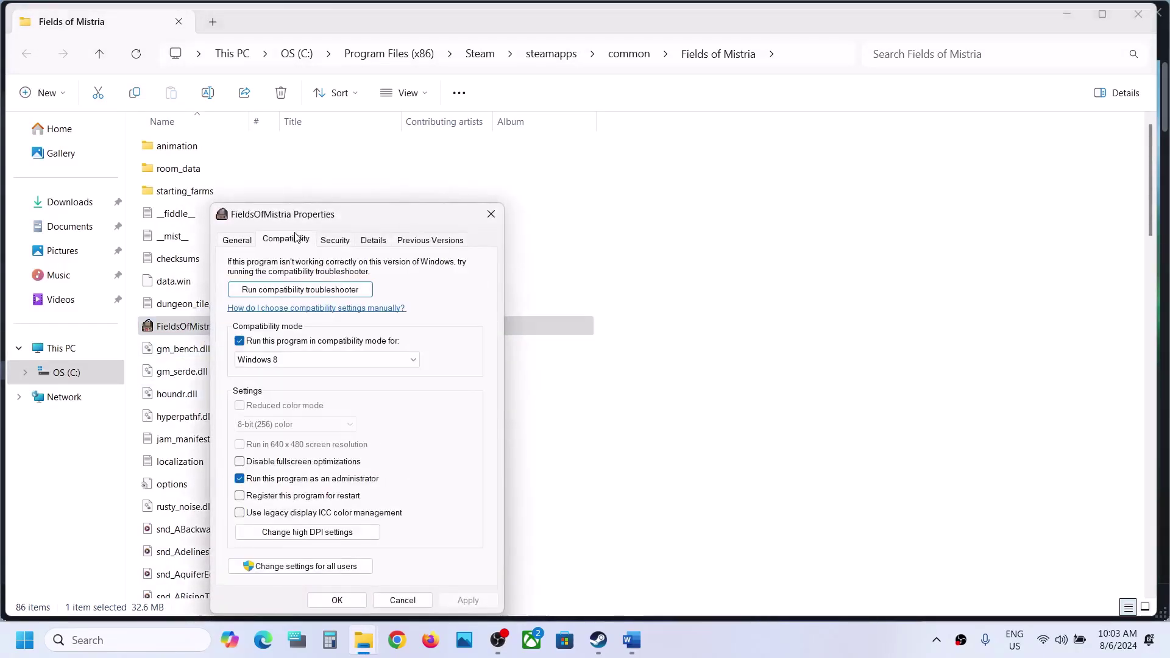
click(280, 360)
click(269, 402)
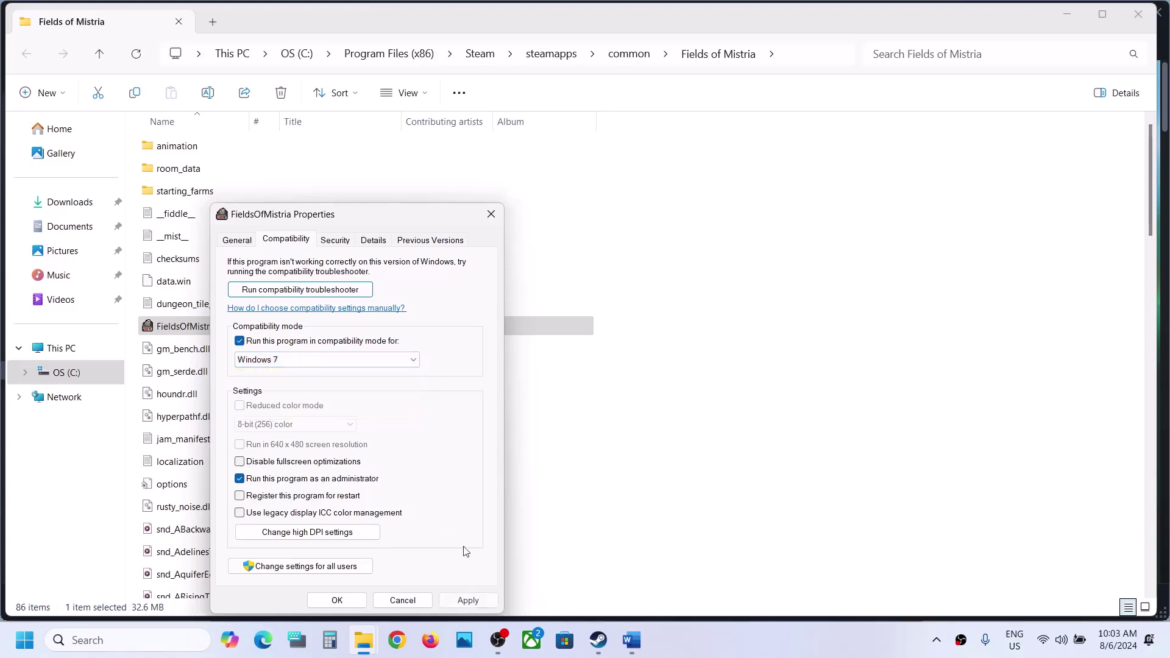
click(449, 597)
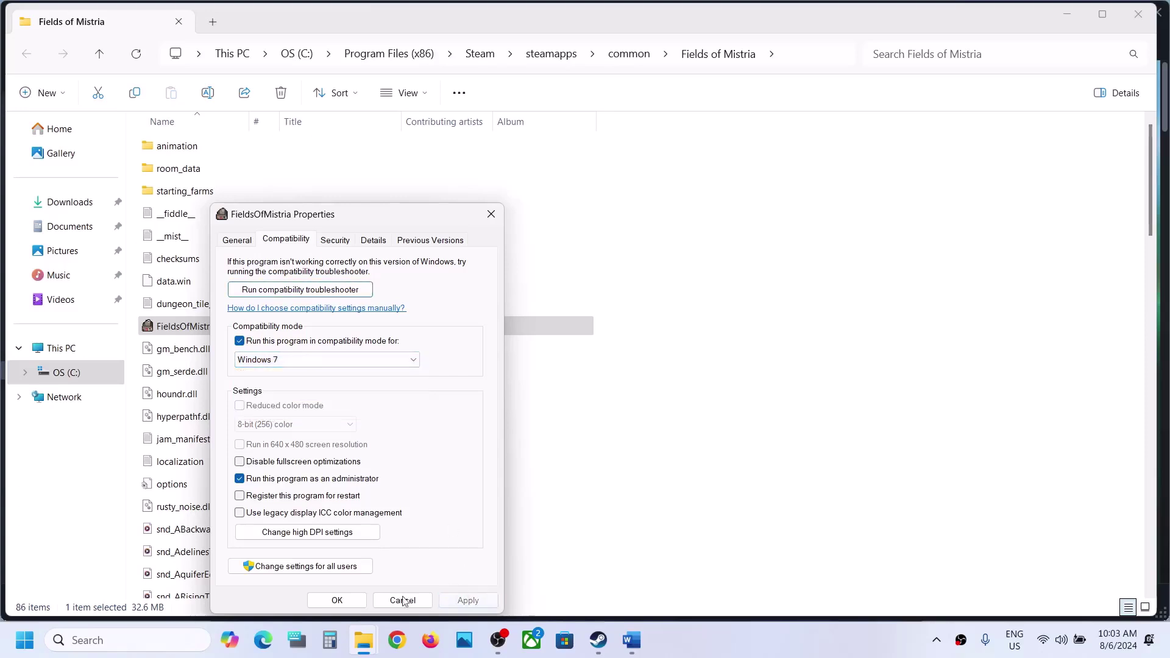
click(721, 650)
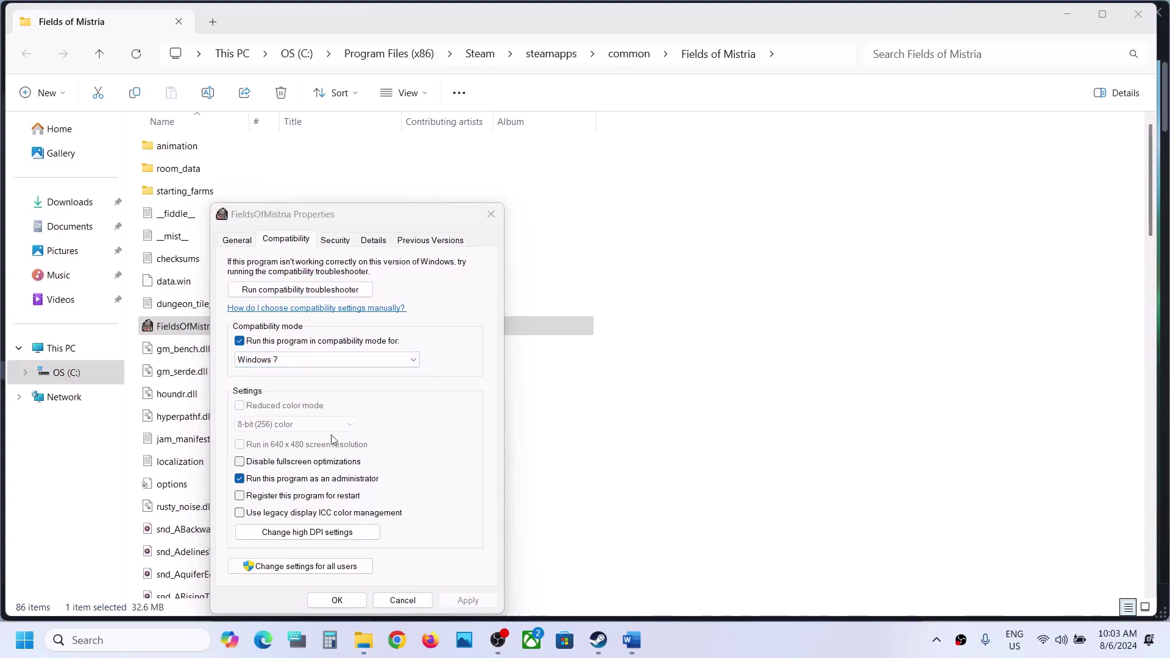
Step: Disable fullscreen optimizations for the FieldsOfMistria application, save its properties and return to Steam
click(240, 463)
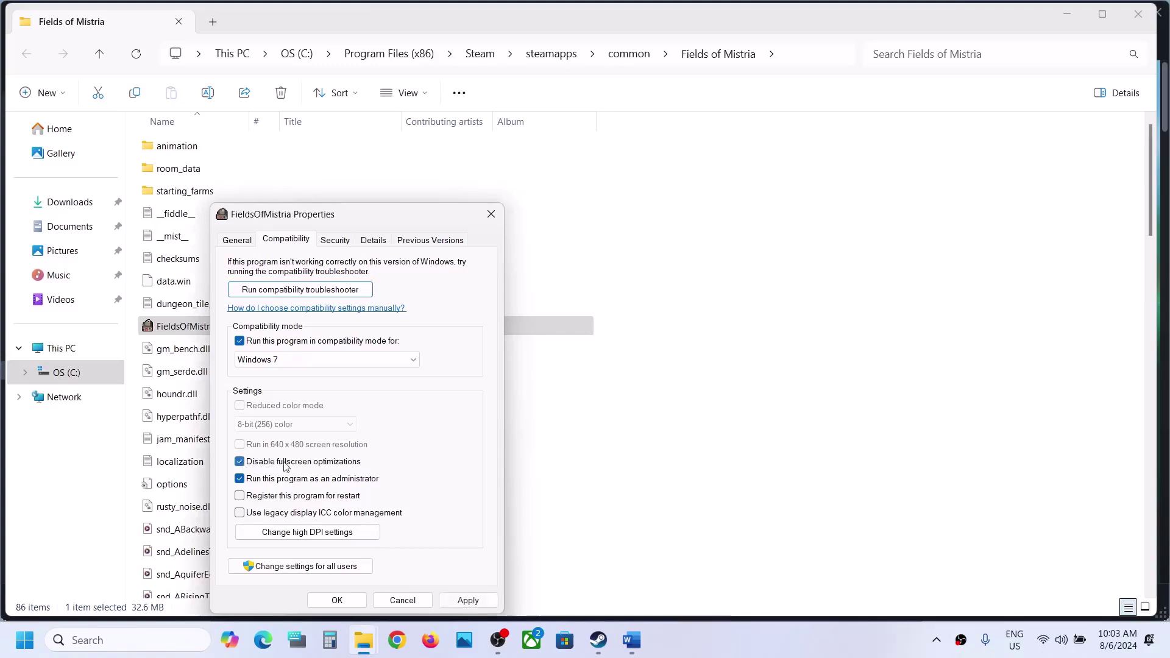
click(468, 601)
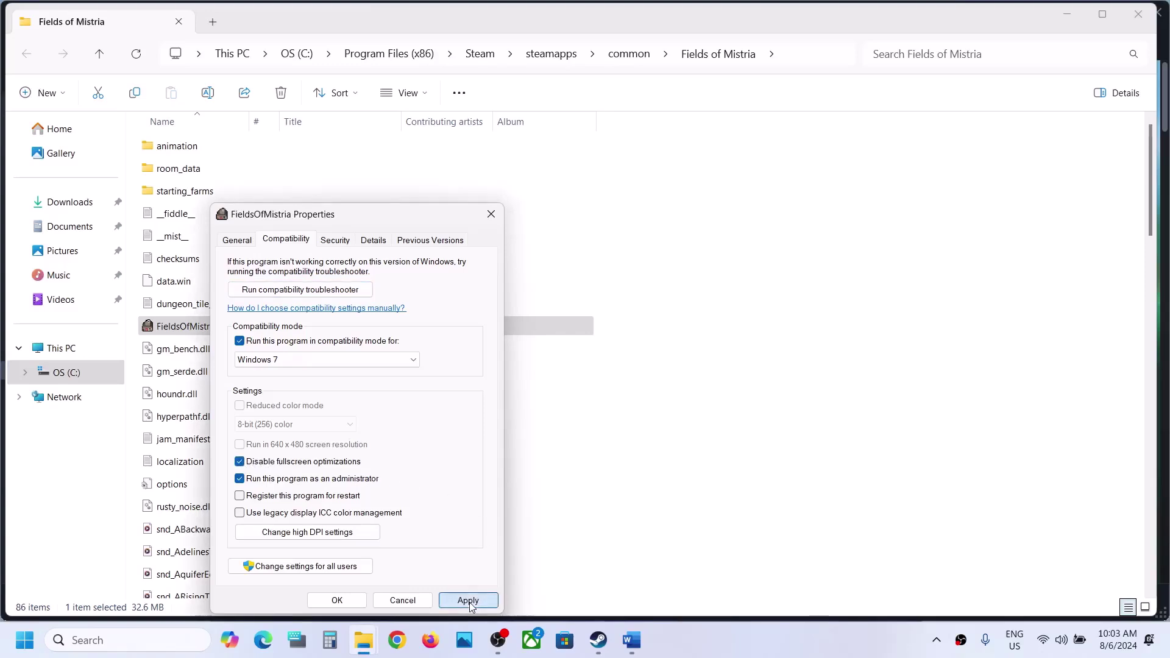
click(353, 601)
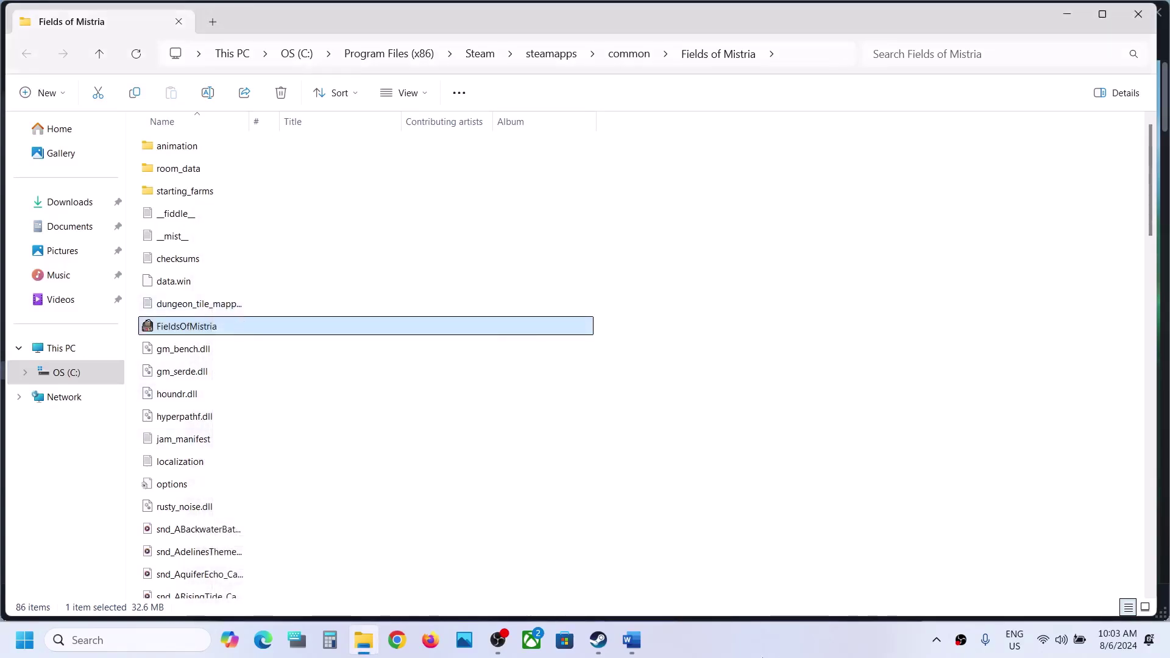
key(alt+Tab)
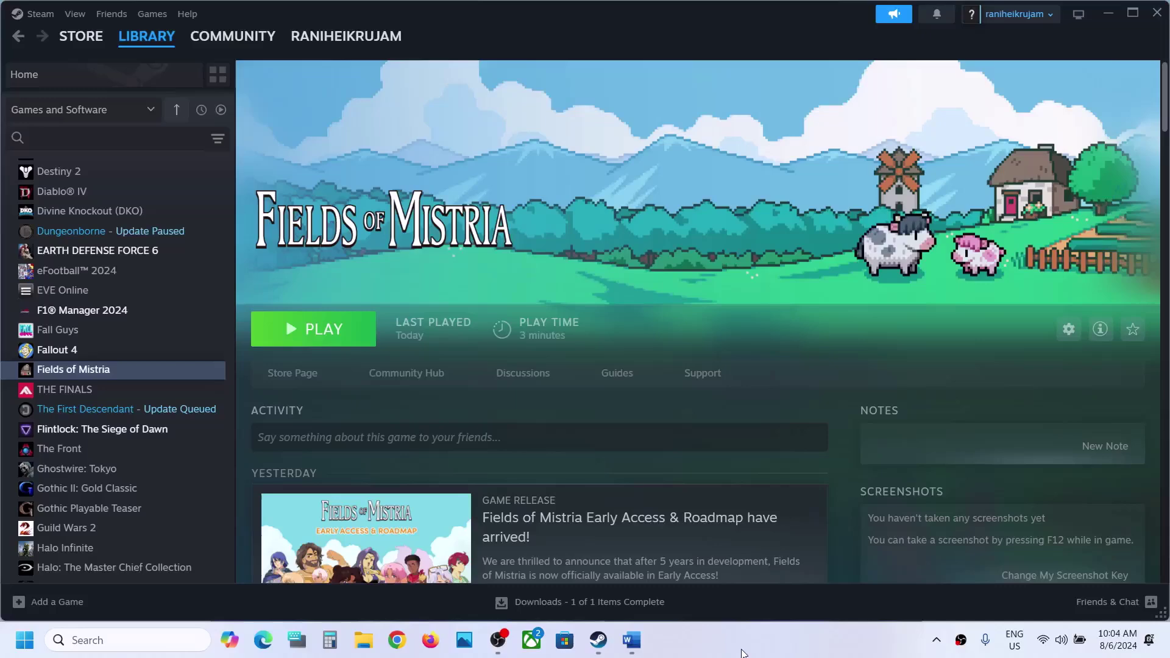
Step: Switch to the Word document and read Step 3 on allowing the game exe through antivirus, controlled folder access and firewall
click(626, 643)
scroll(388, 354, down, 5)
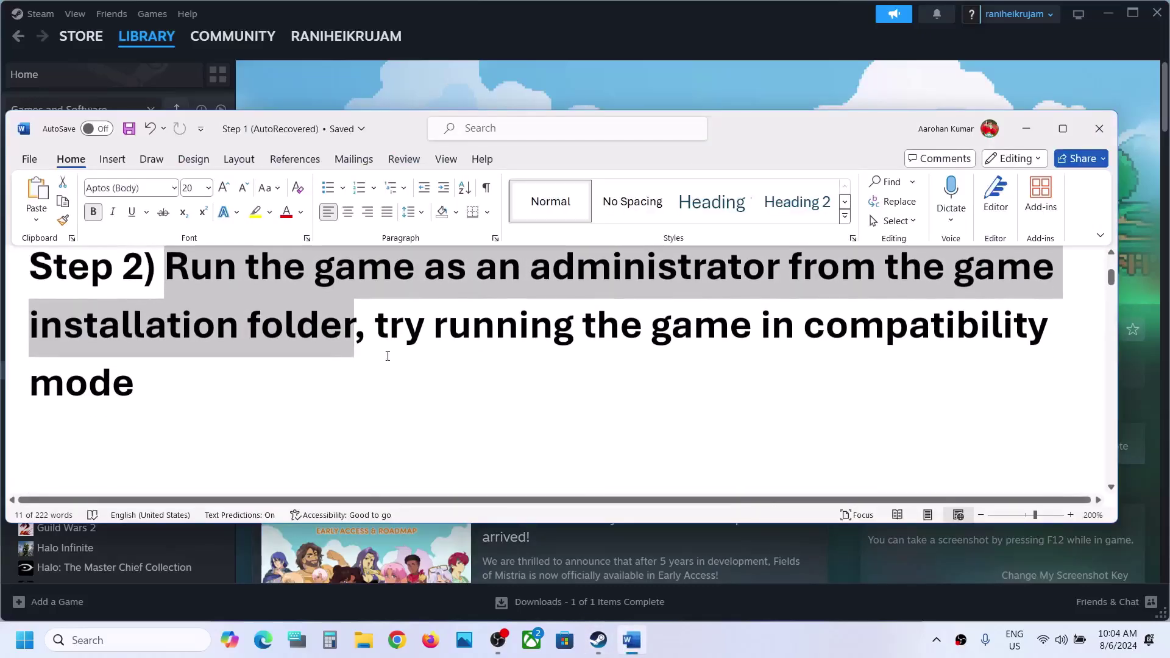
scroll(387, 356, down, 2)
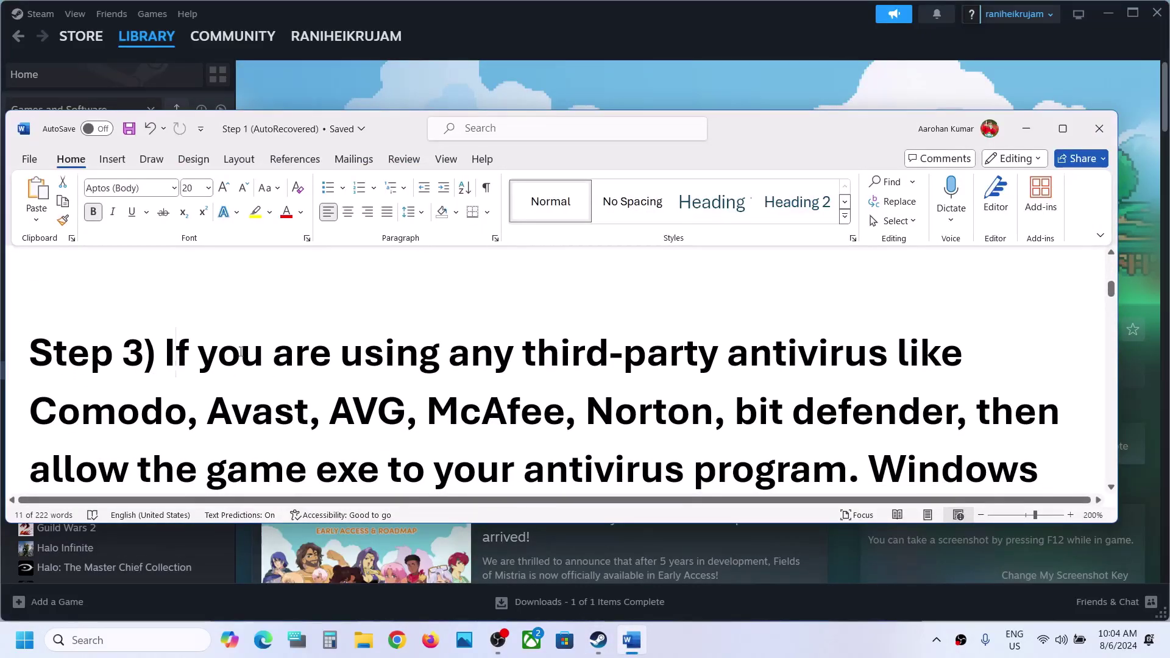
drag(174, 352, 359, 411)
scroll(652, 303, down, 2)
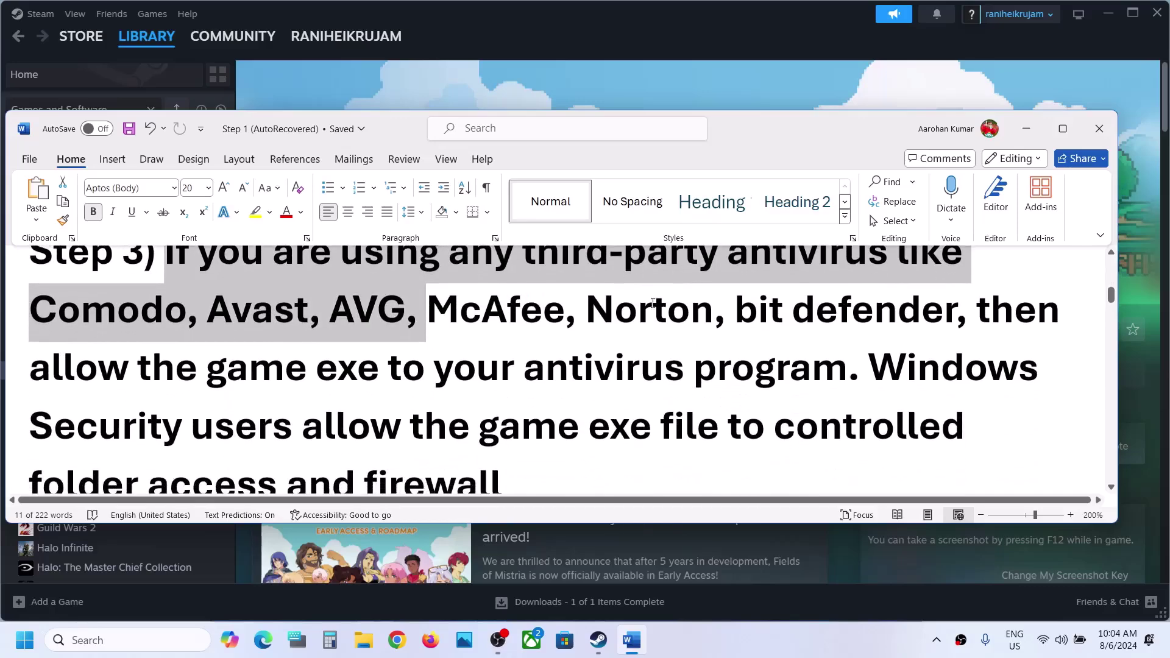
drag(610, 309, 401, 369)
scroll(717, 400, down, 1)
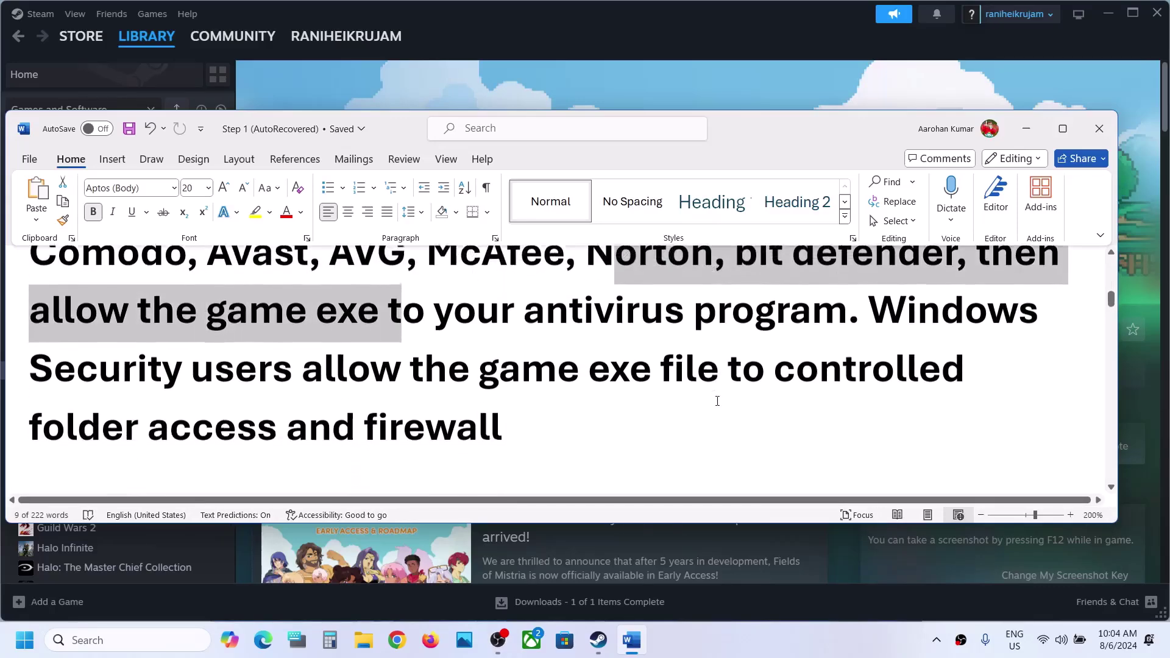
click(387, 304)
shift+click(847, 303)
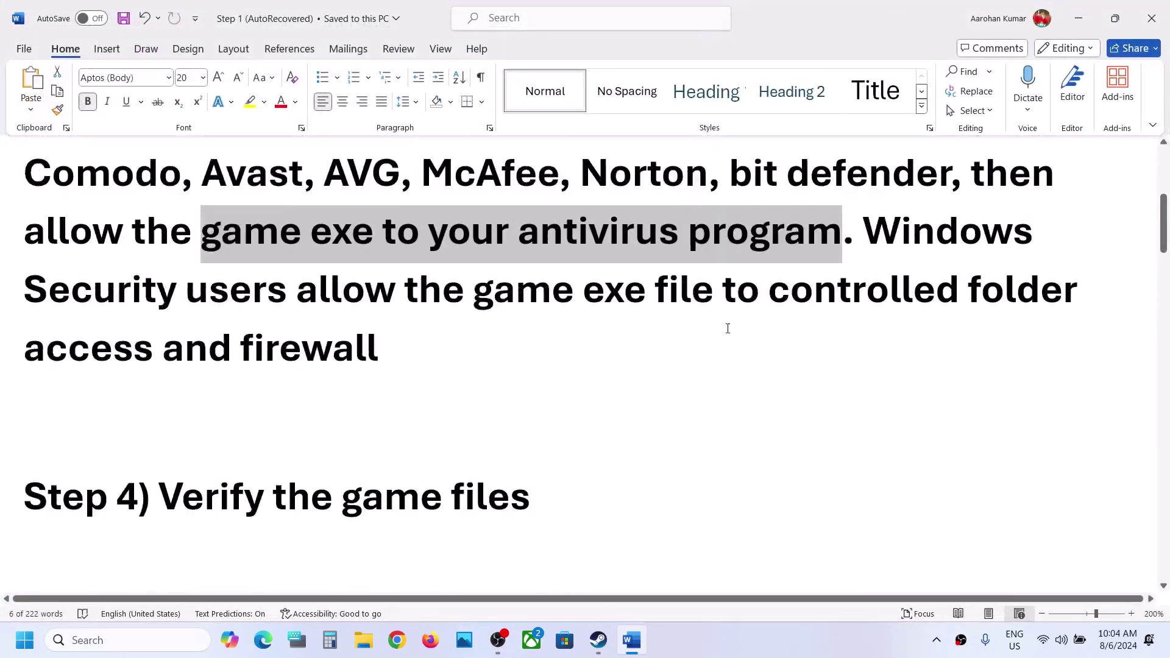
scroll(726, 329, up, 4)
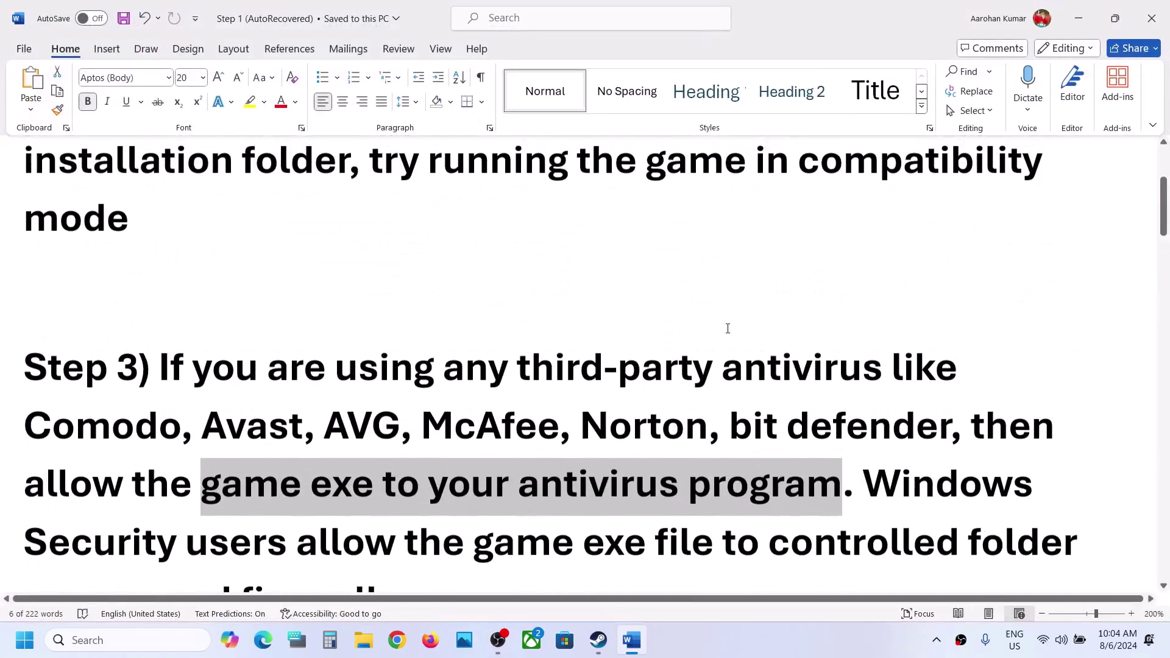
scroll(725, 329, down, 1)
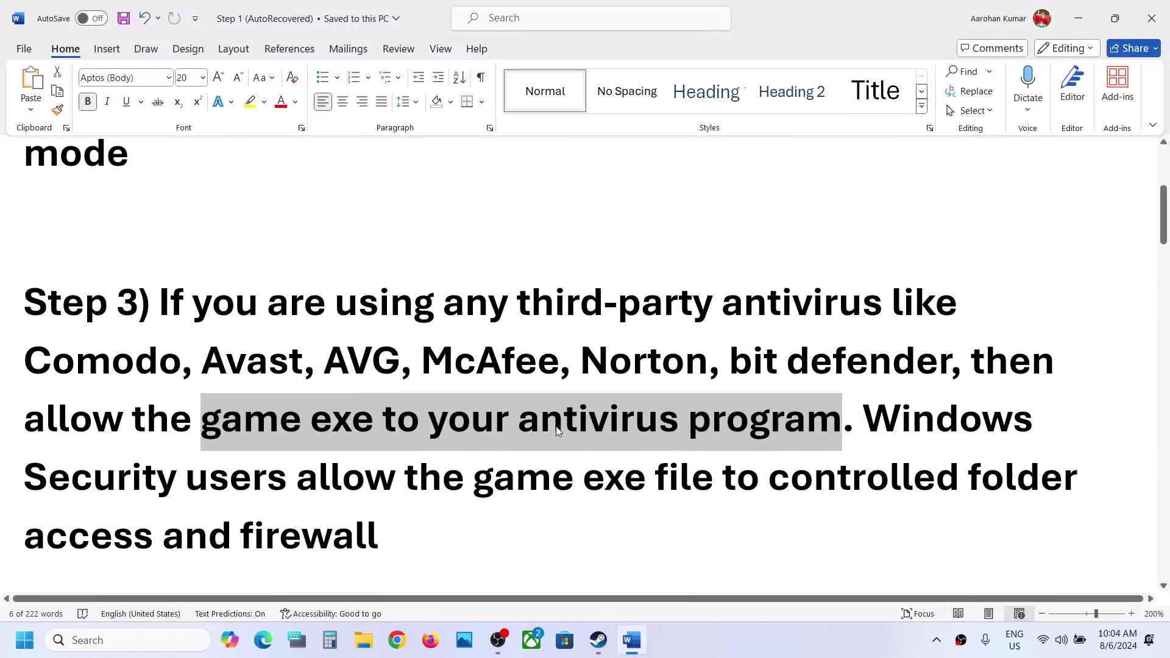
click(868, 427)
Step: Open Virus & threat protection in Windows Security from the Privacy & security settings
key(super+i)
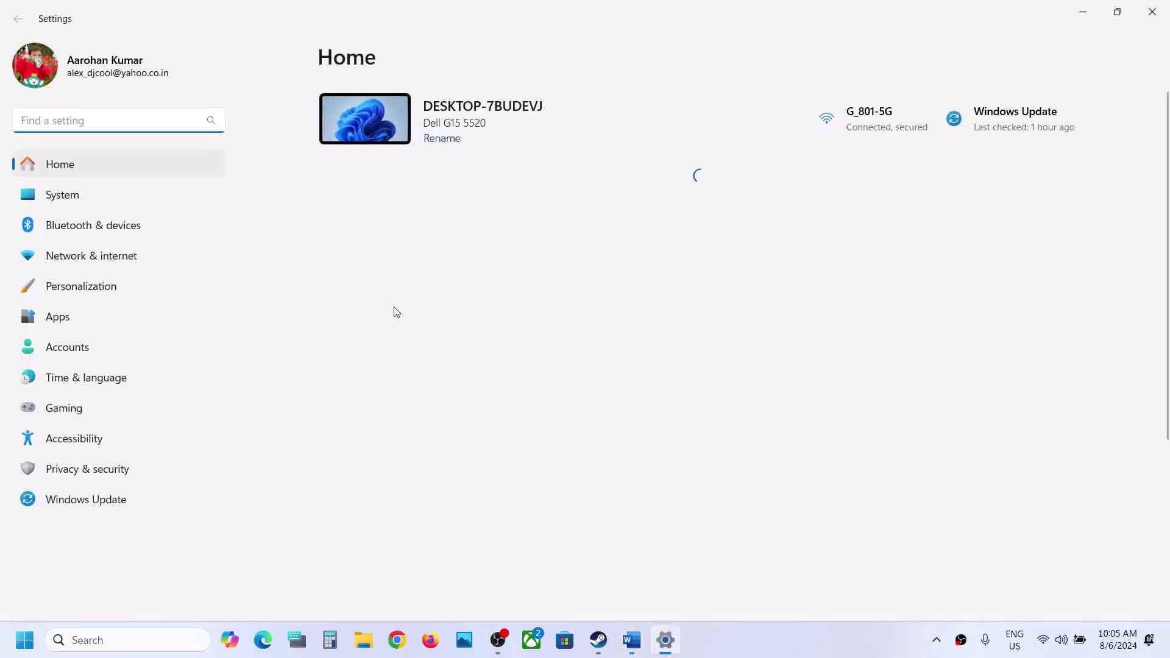
click(60, 465)
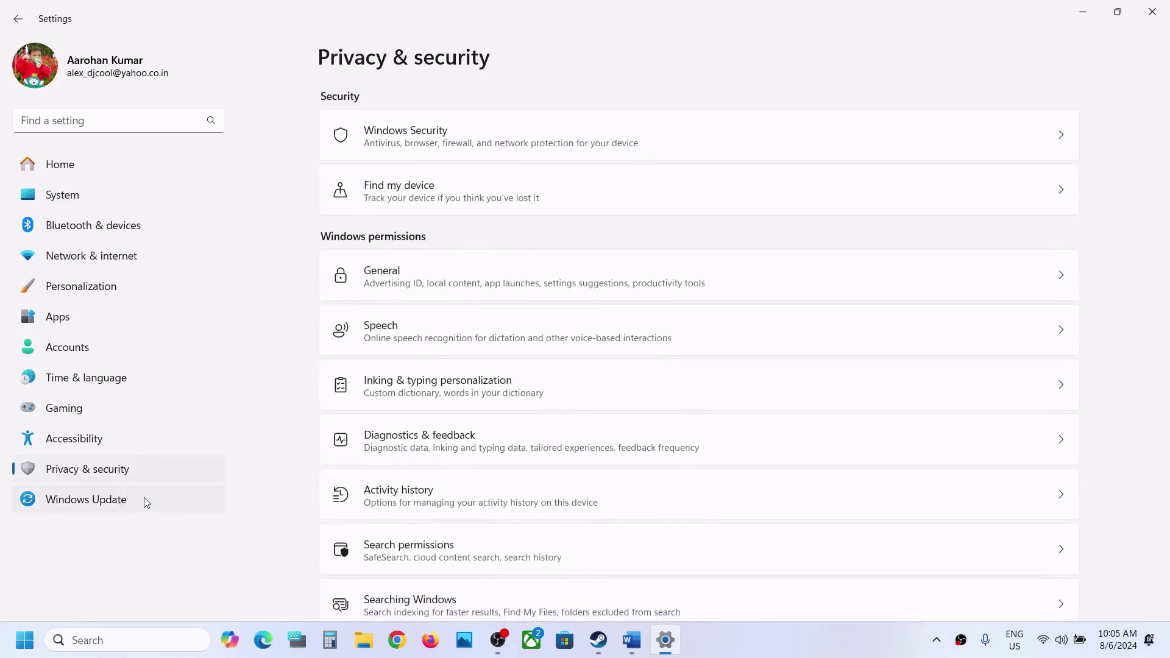
click(510, 134)
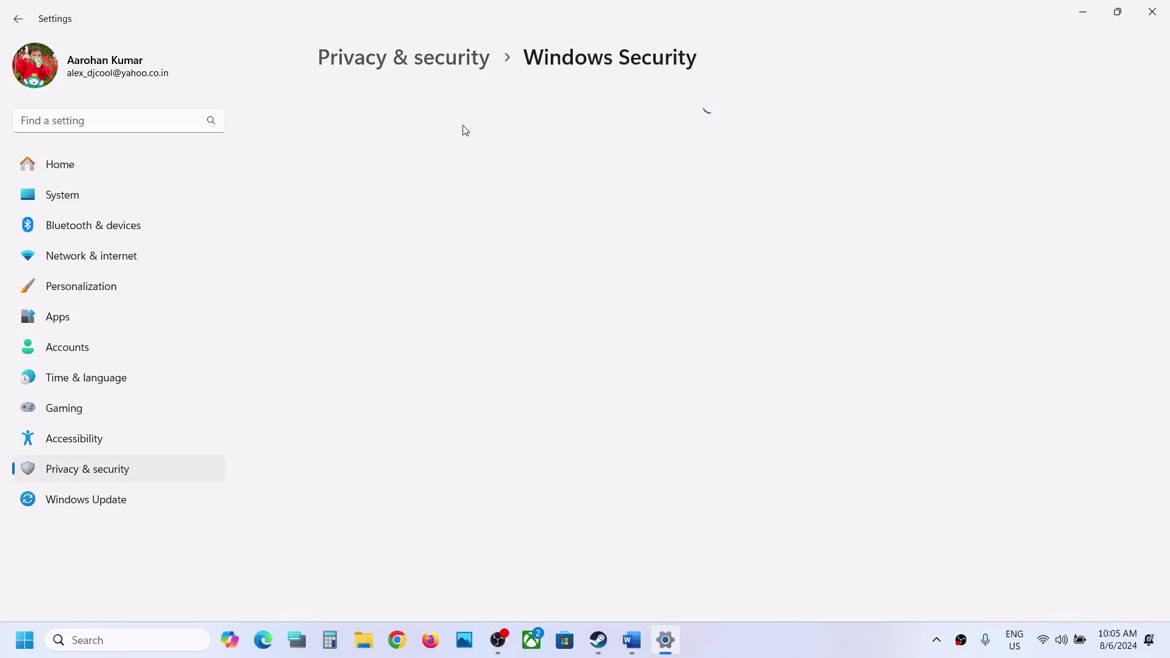
click(418, 224)
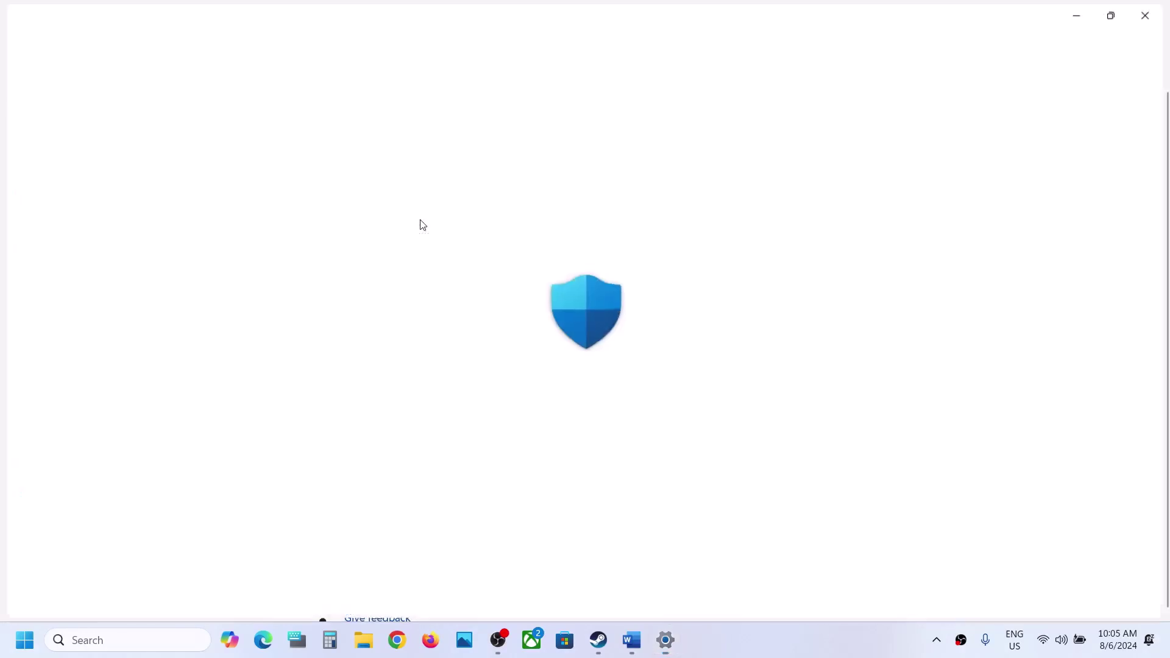
Step: Open the list of apps allowed through Controlled folder access in the Ransomware protection settings
scroll(551, 274, down, 3)
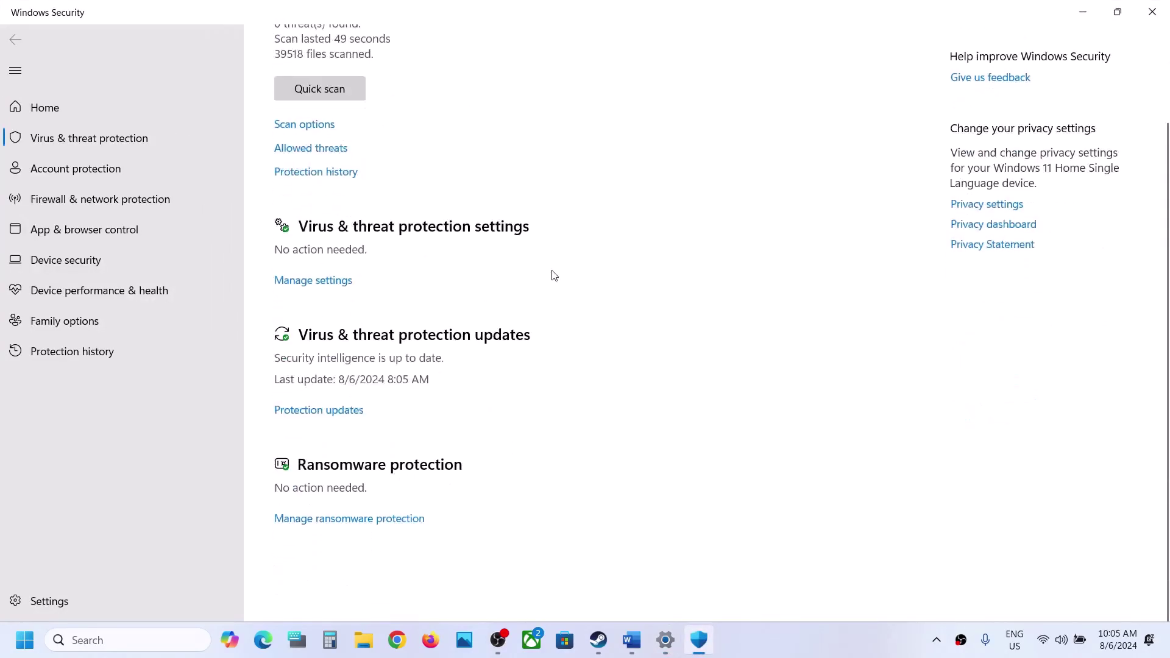
scroll(393, 538, up, 1)
click(376, 560)
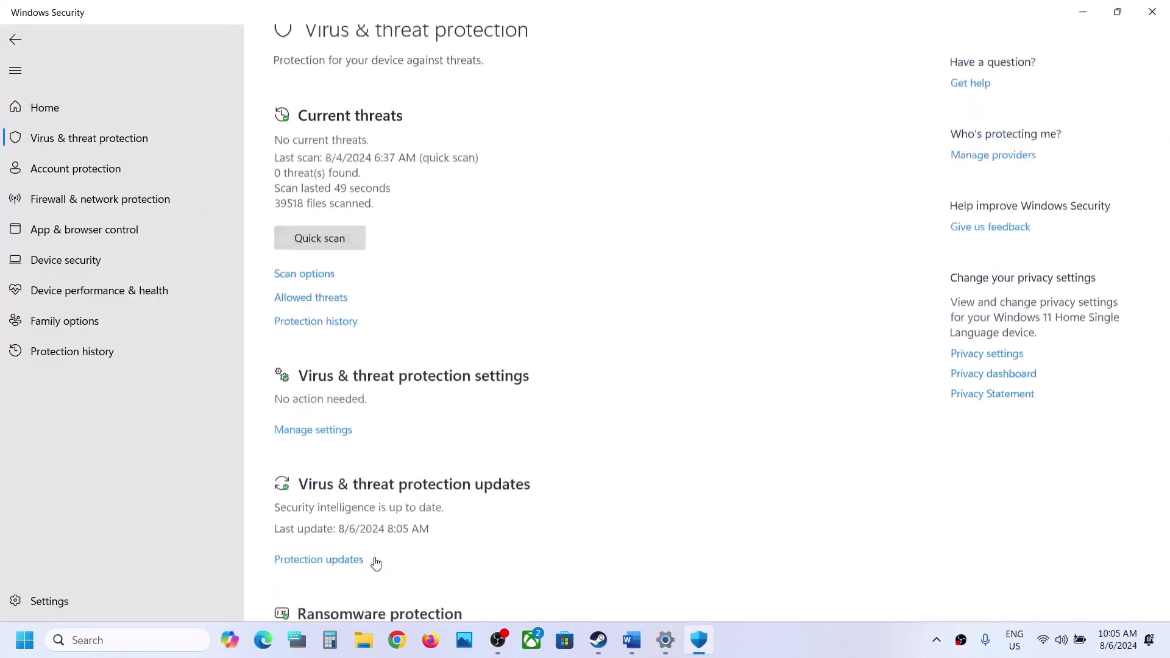
click(397, 316)
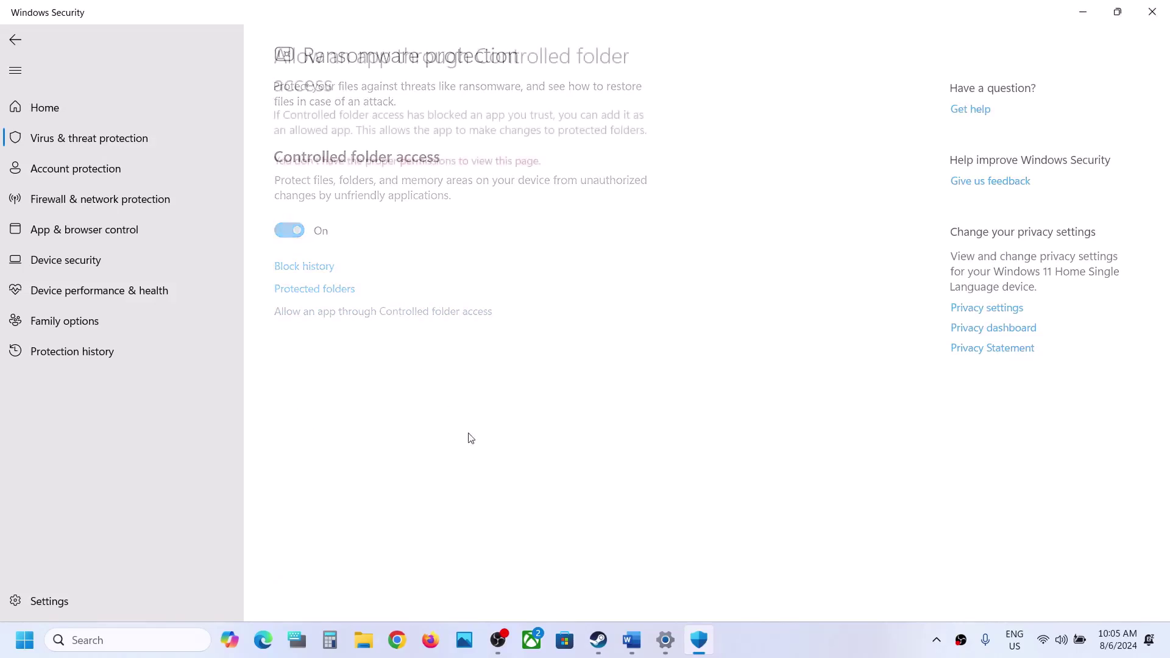
Step: Start adding an allowed app to Controlled folder access and browse to the C:\Program Files (x86)\Steam folder
click(329, 185)
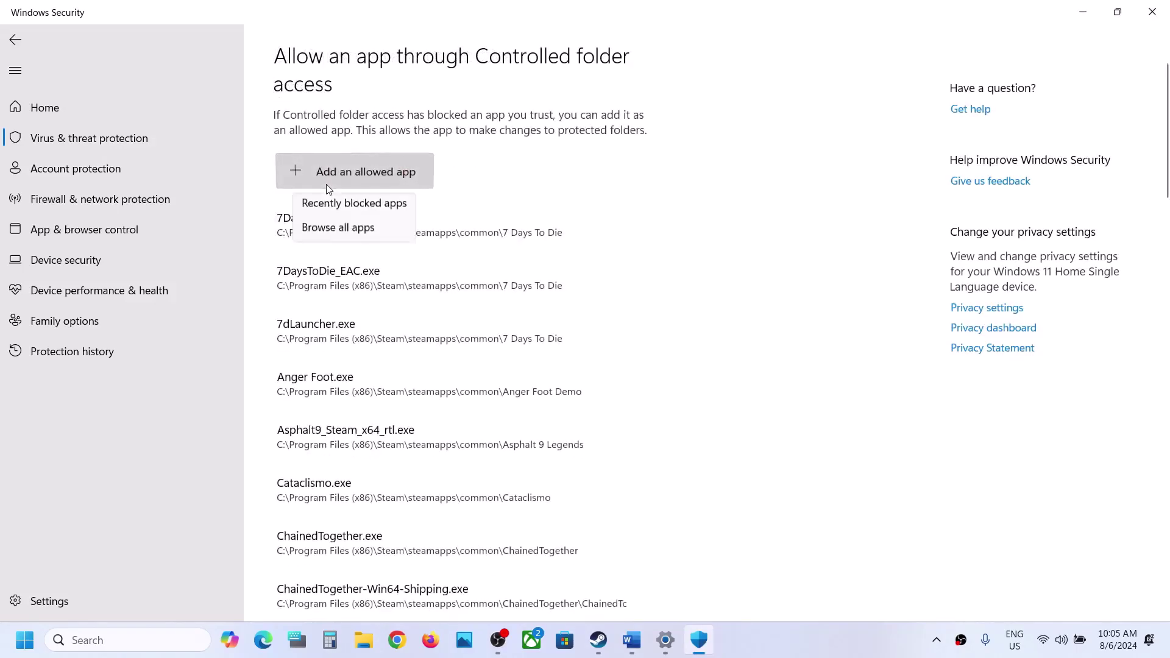
click(322, 229)
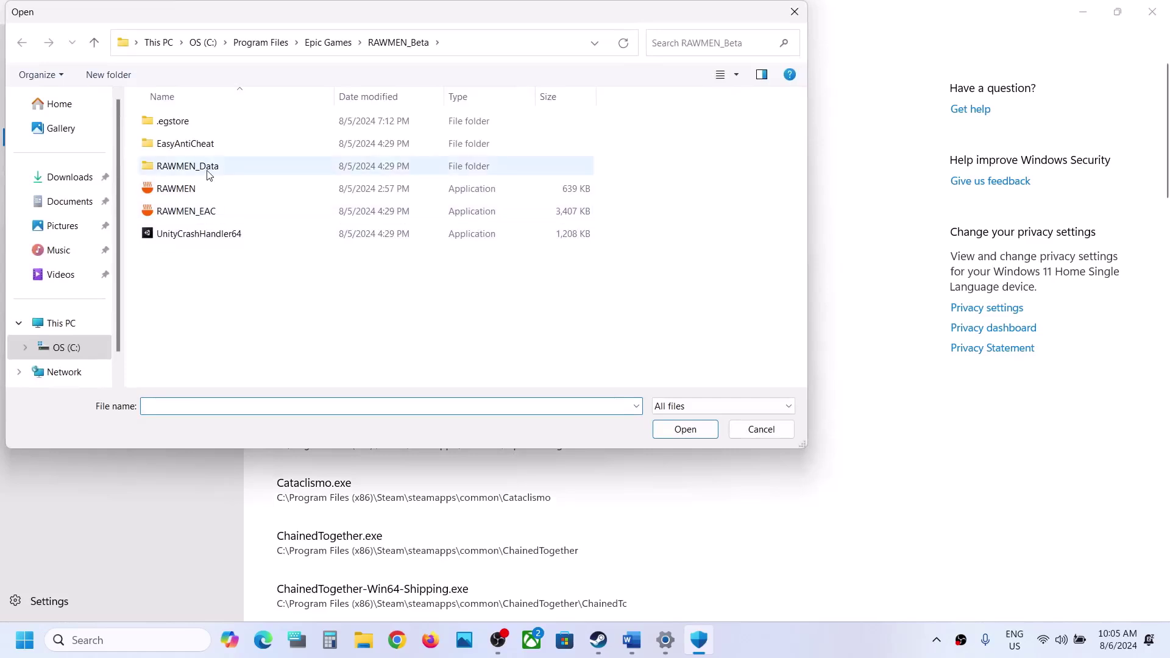
click(61, 323)
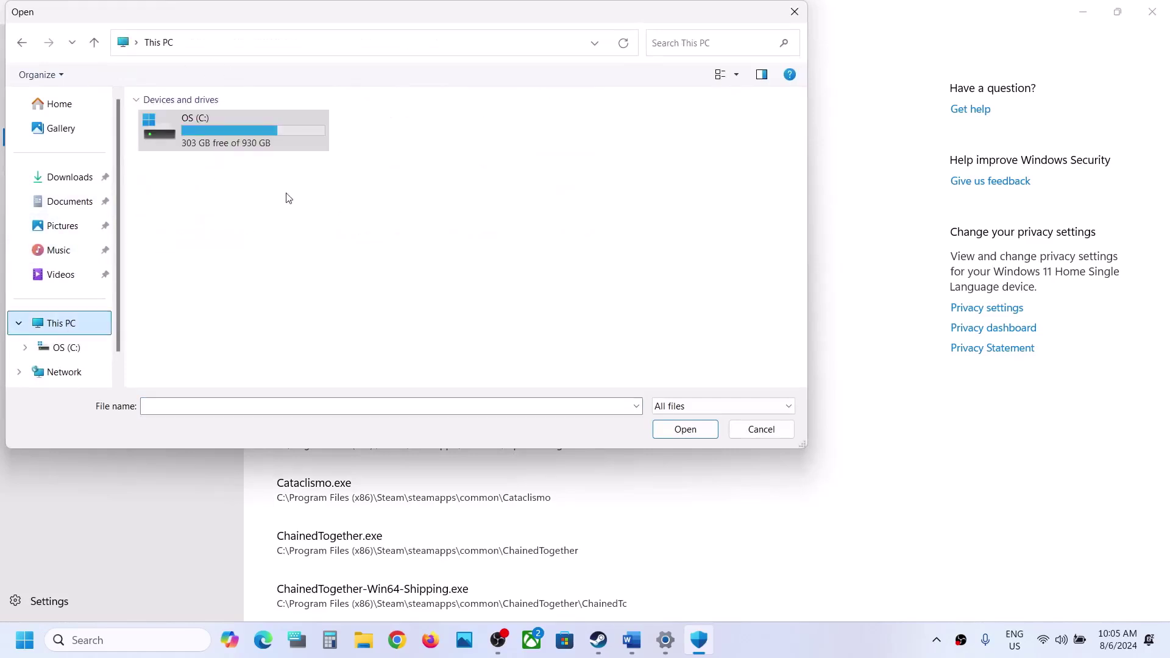
double_click(229, 135)
scroll(249, 231, down, 3)
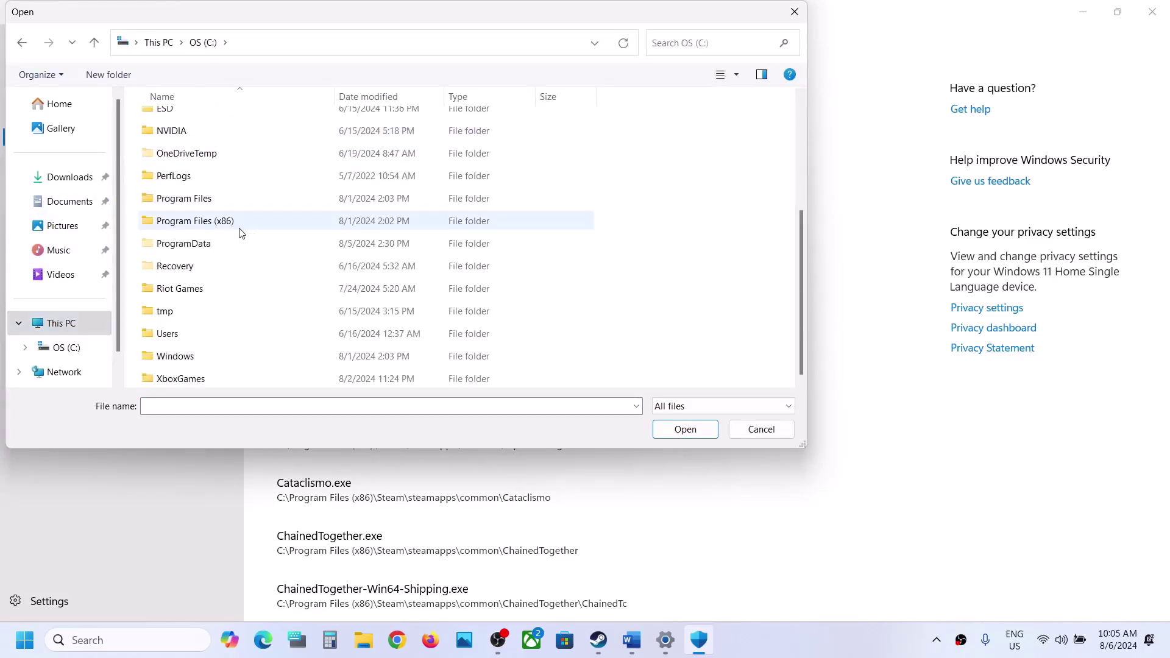
double_click(239, 225)
scroll(241, 232, down, 3)
click(177, 332)
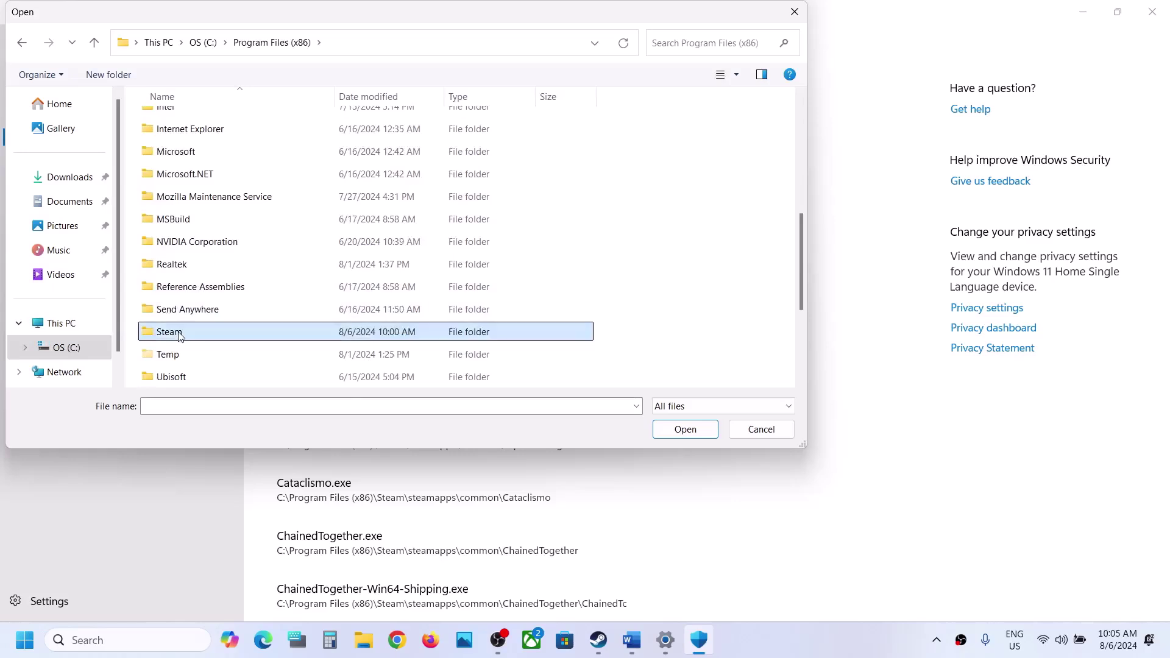
double_click(178, 335)
Step: Allow FieldsOfMistria from steamapps\common\Fields of Mistria through Controlled folder access
scroll(211, 244, down, 3)
click(183, 268)
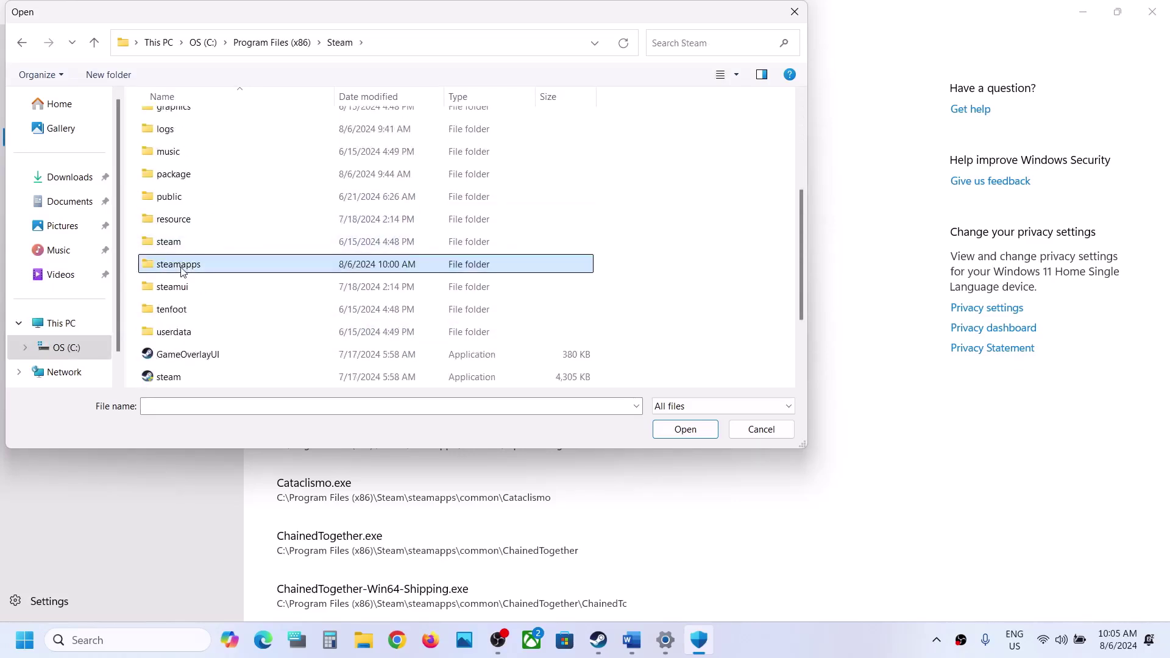
double_click(182, 269)
double_click(183, 121)
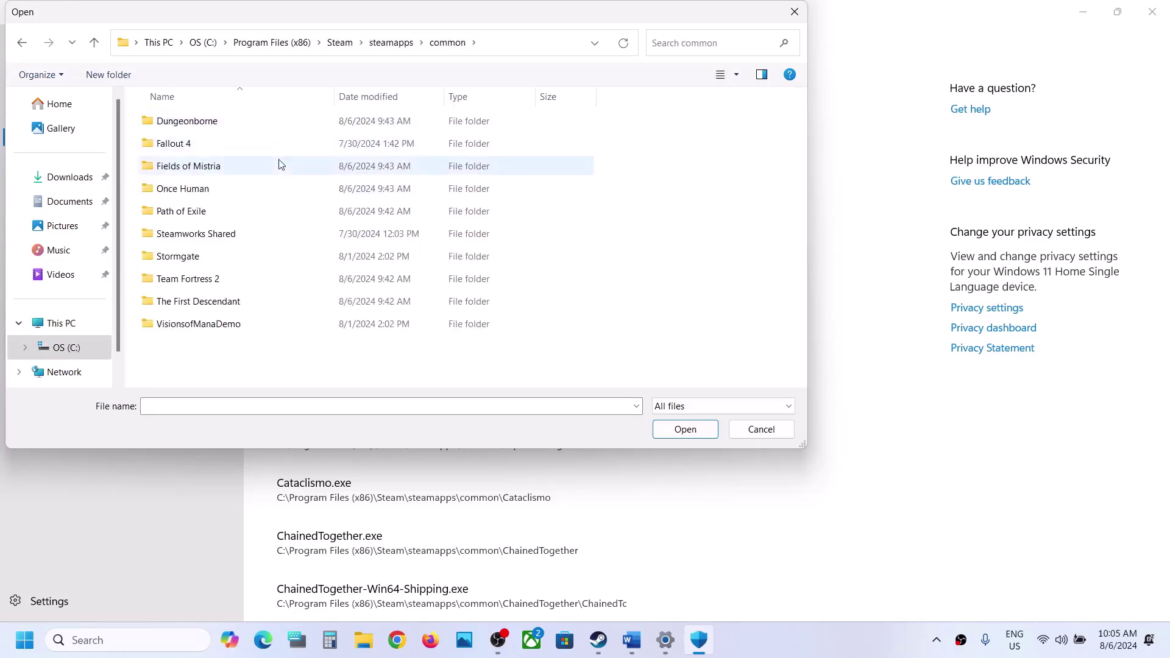
double_click(230, 171)
click(215, 190)
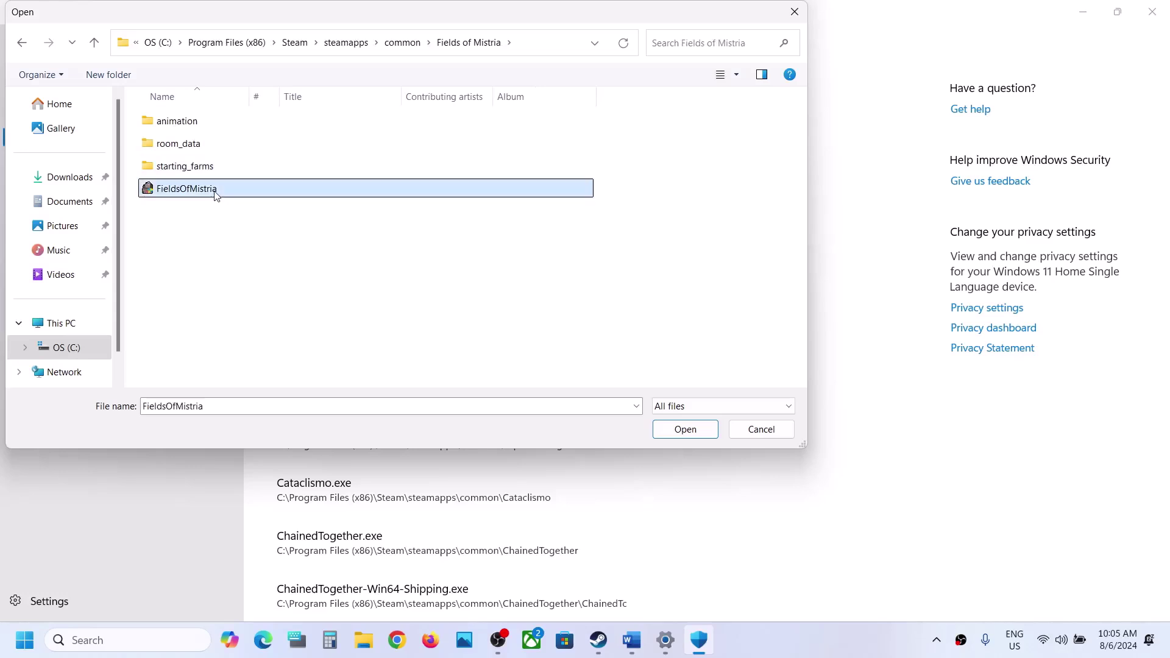
click(681, 428)
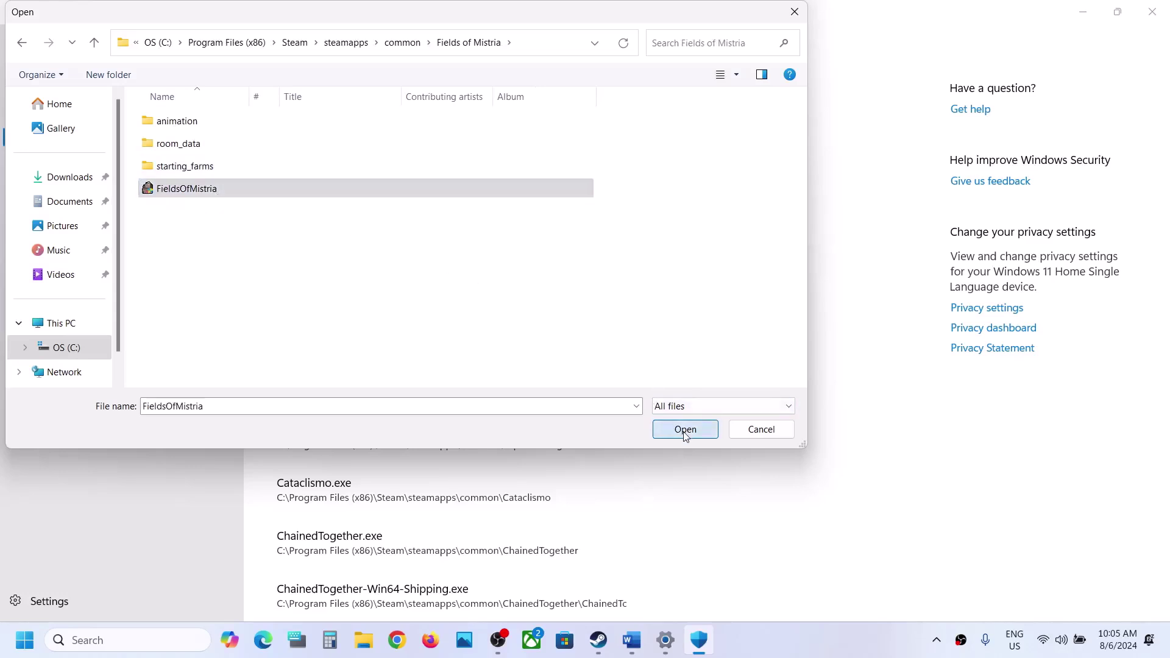
Step: Switch to Control Panel and open the allowed apps list of Windows Defender Firewall under System and Security
click(108, 639)
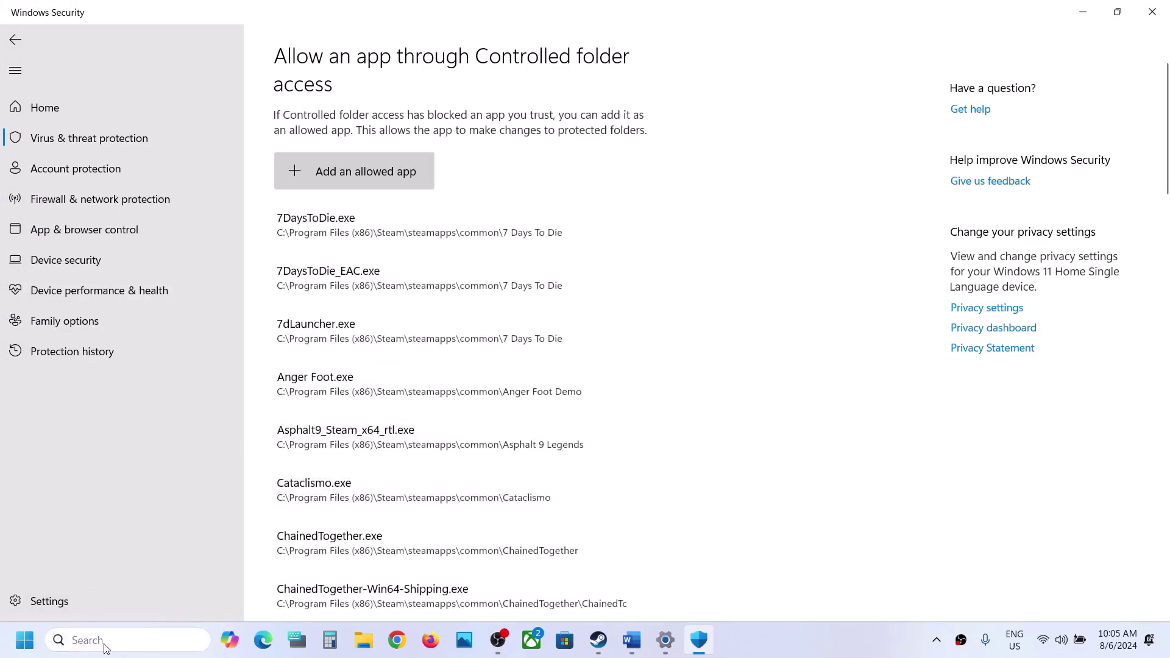
text(control)
key(Return)
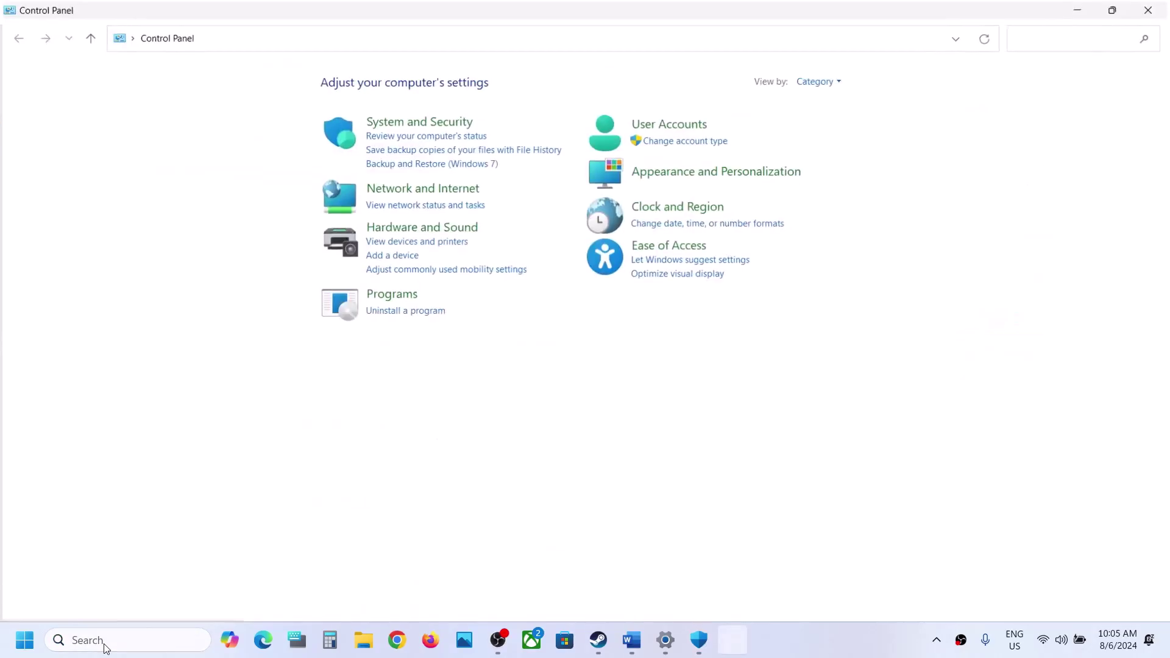
click(424, 124)
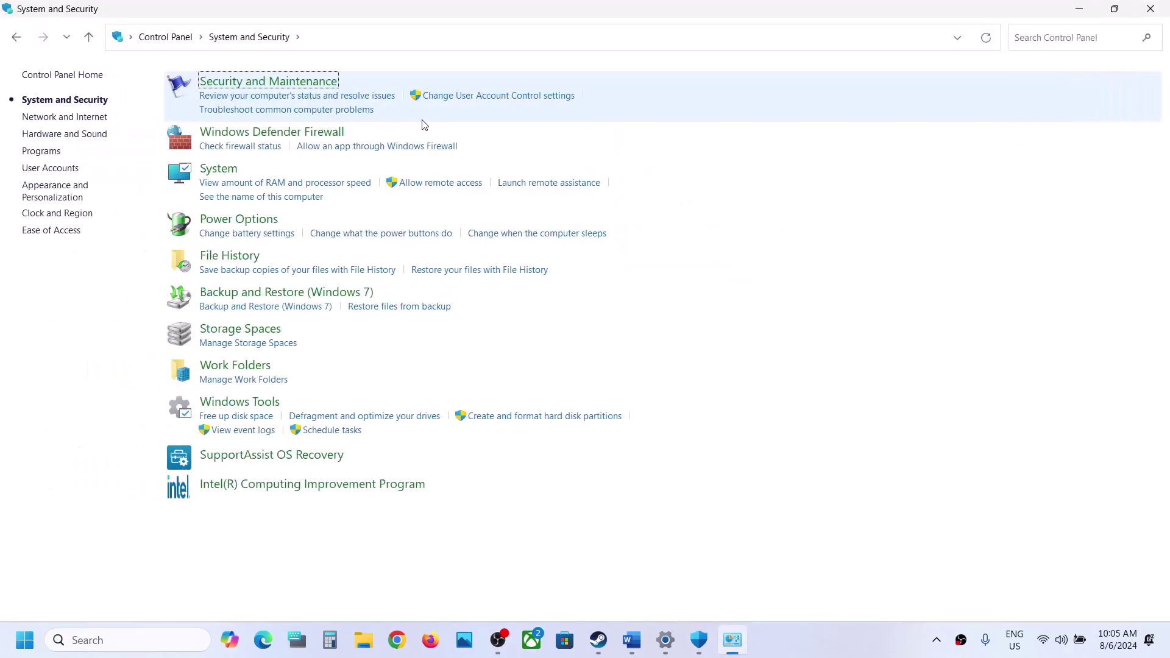
click(329, 131)
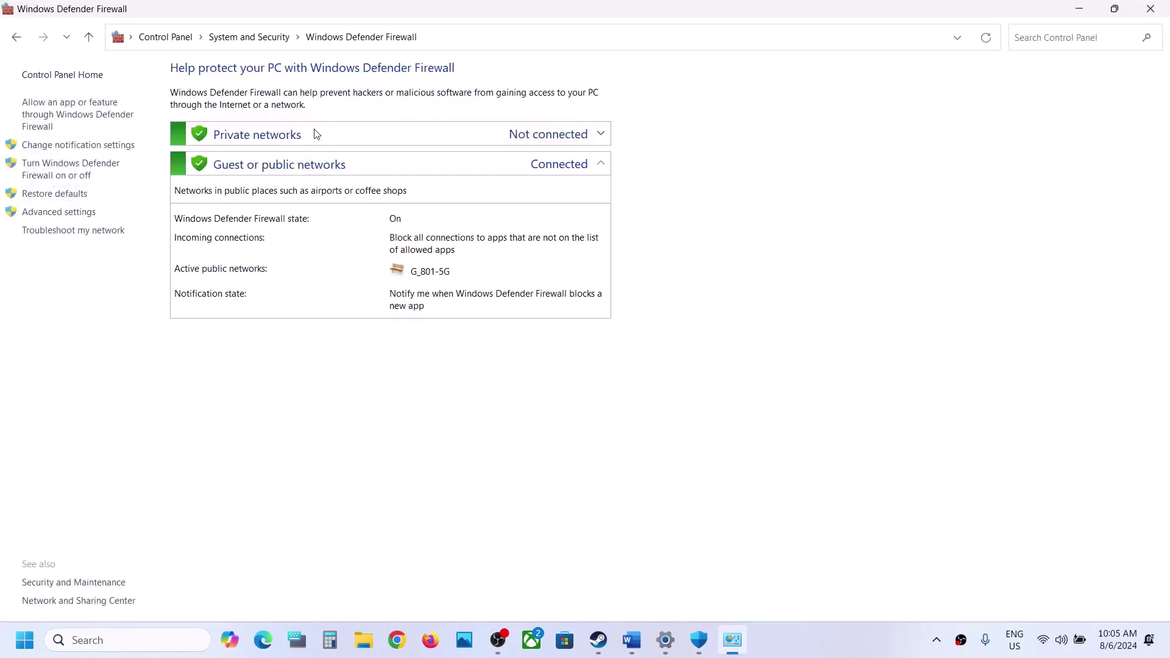
click(90, 114)
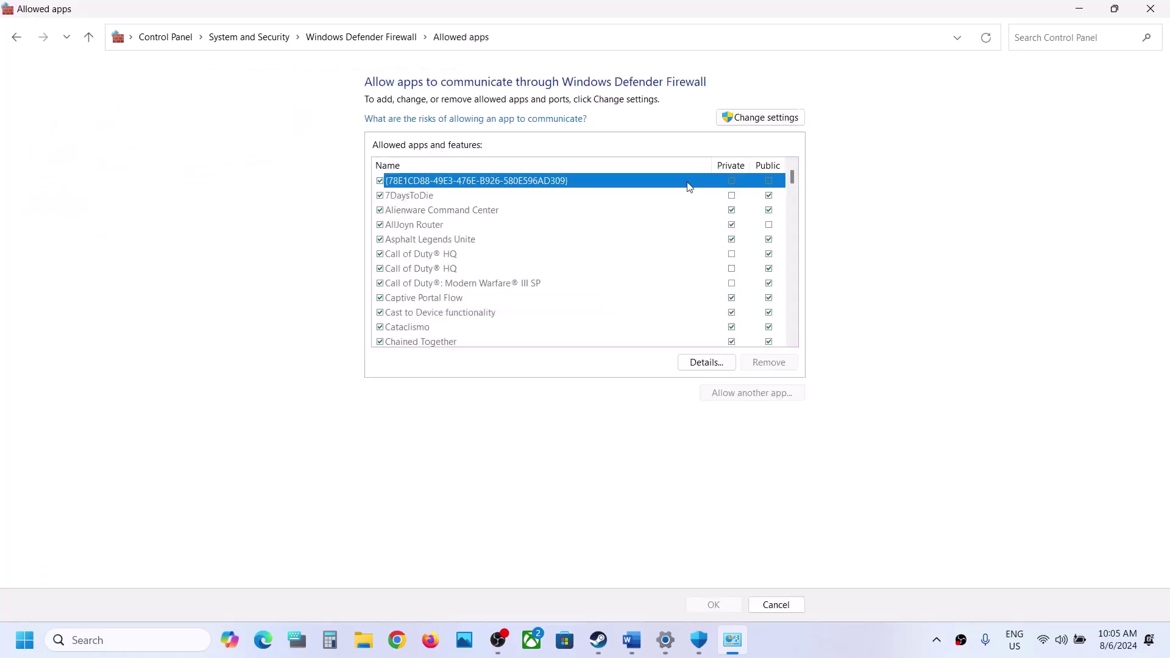
Step: Unlock the firewall's allowed apps for changes and browse to C:\Program Files (x86)\Steam for another app to allow
click(780, 117)
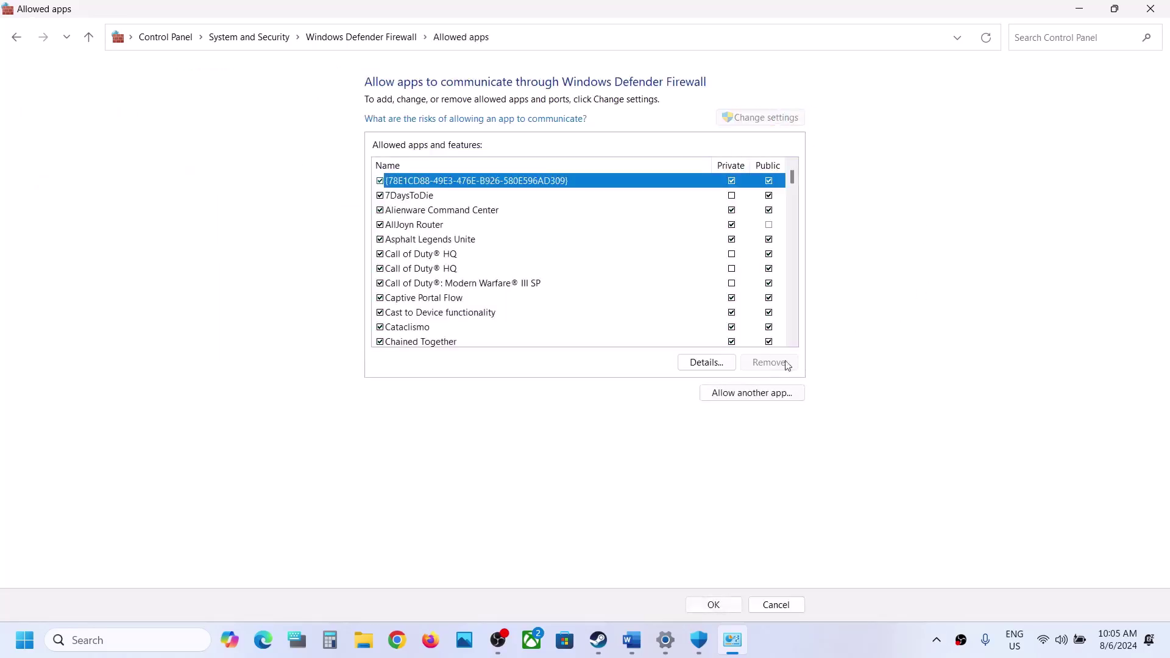
click(741, 394)
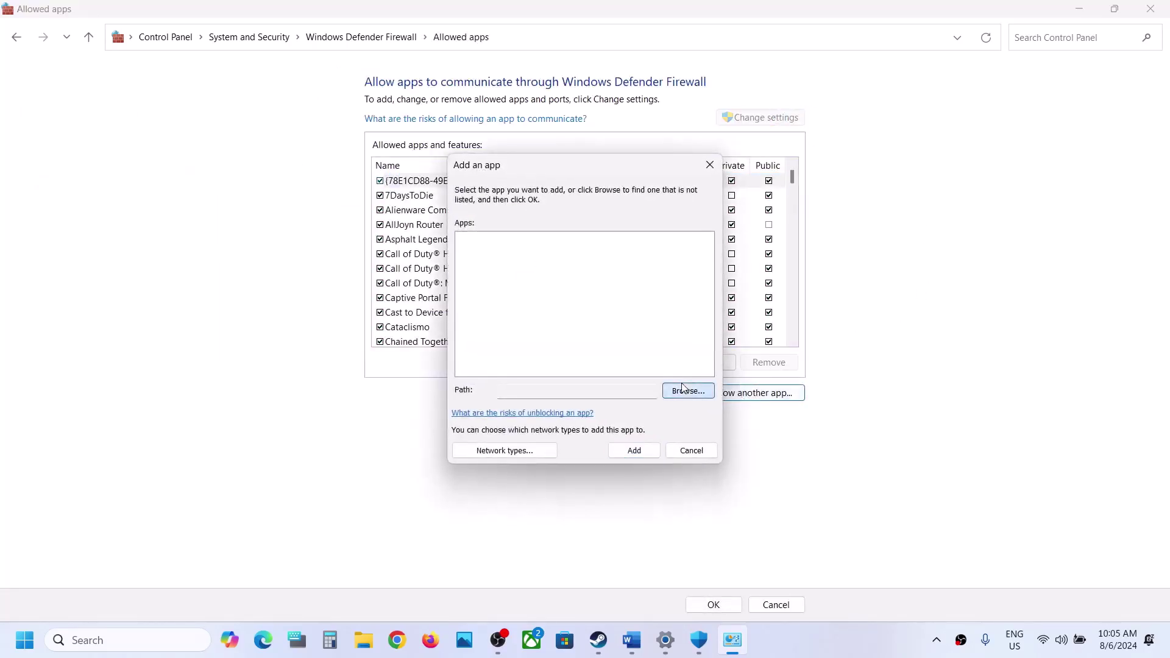
click(683, 390)
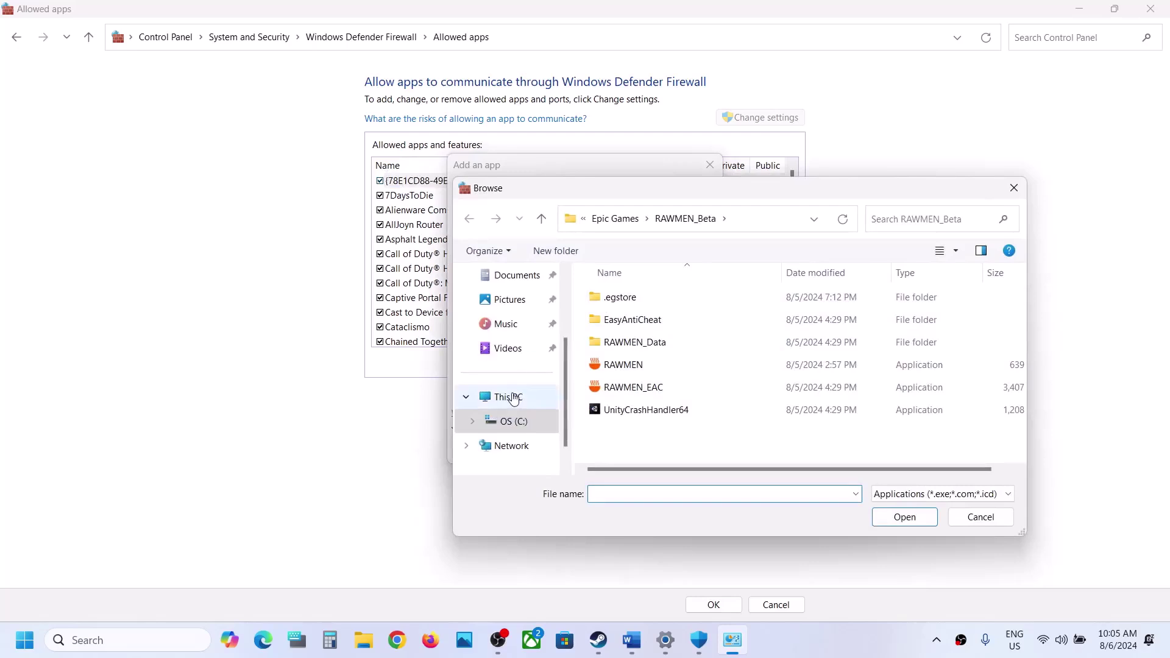
click(515, 421)
scroll(646, 366, down, 2)
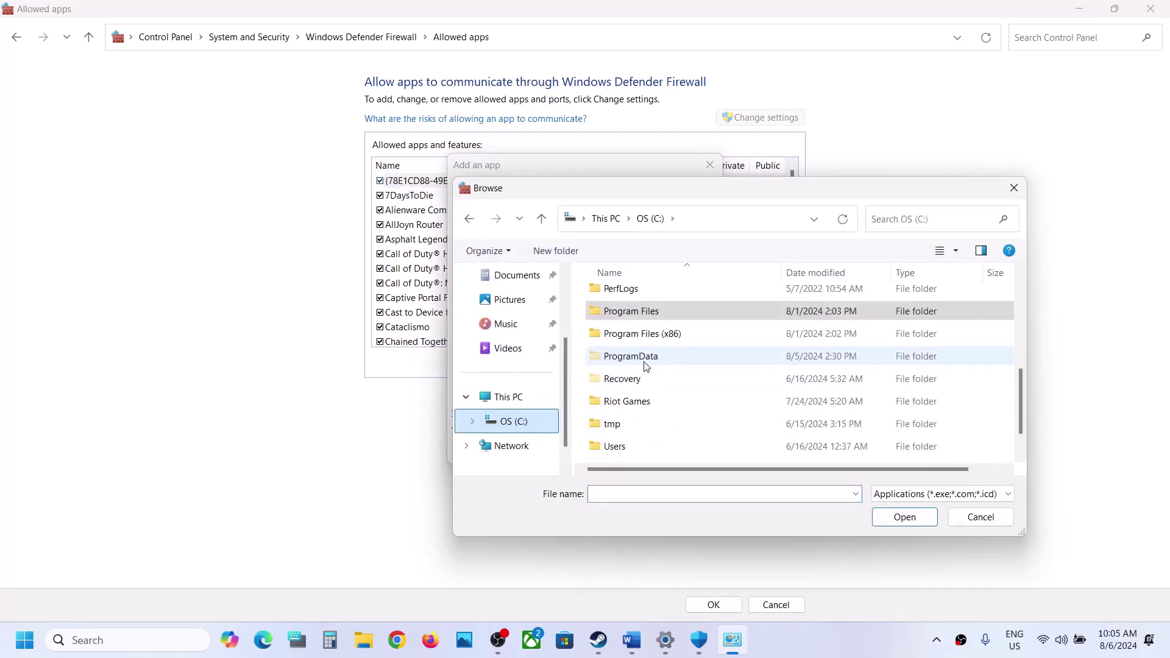
double_click(652, 335)
scroll(656, 339, down, 3)
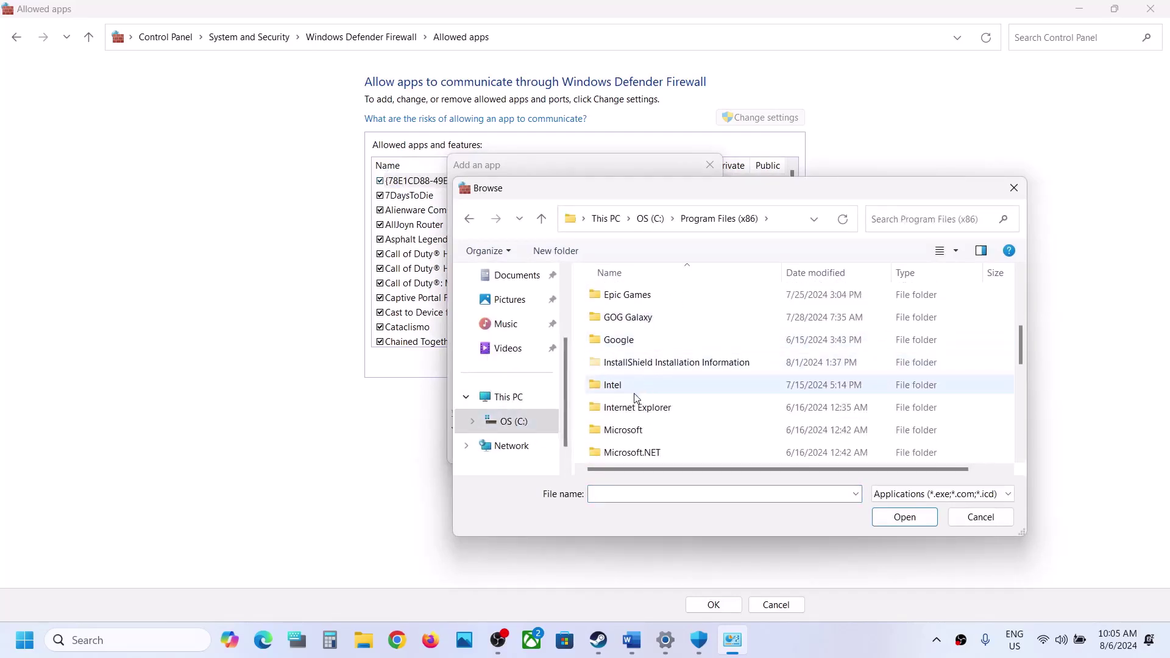
scroll(636, 396, down, 3)
double_click(619, 444)
Step: Add FieldsOfMistria from steamapps\common\Fields of Mistria to the firewall's allowed apps and save the list
scroll(621, 447, down, 2)
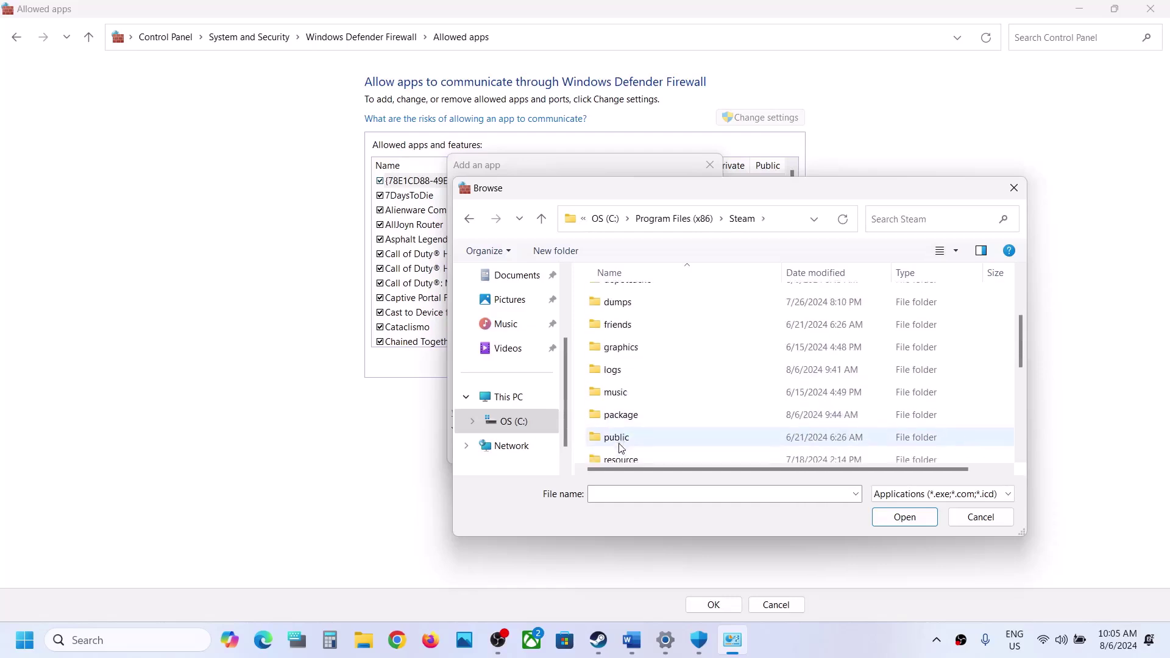
scroll(625, 433, down, 3)
double_click(627, 404)
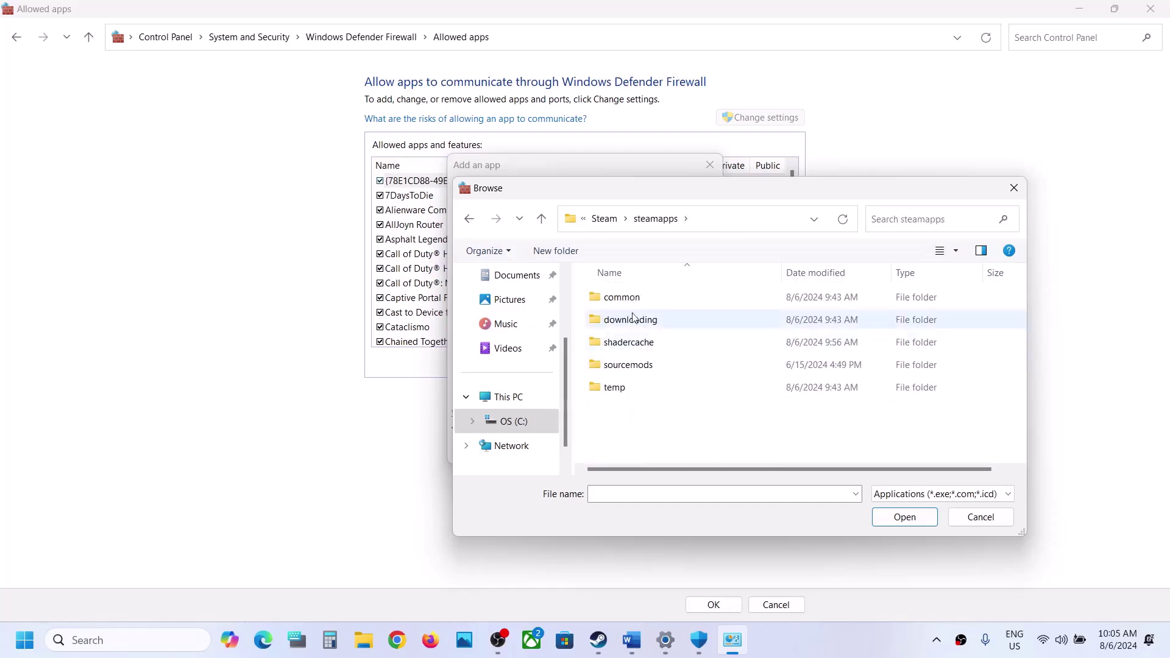
double_click(622, 298)
click(644, 345)
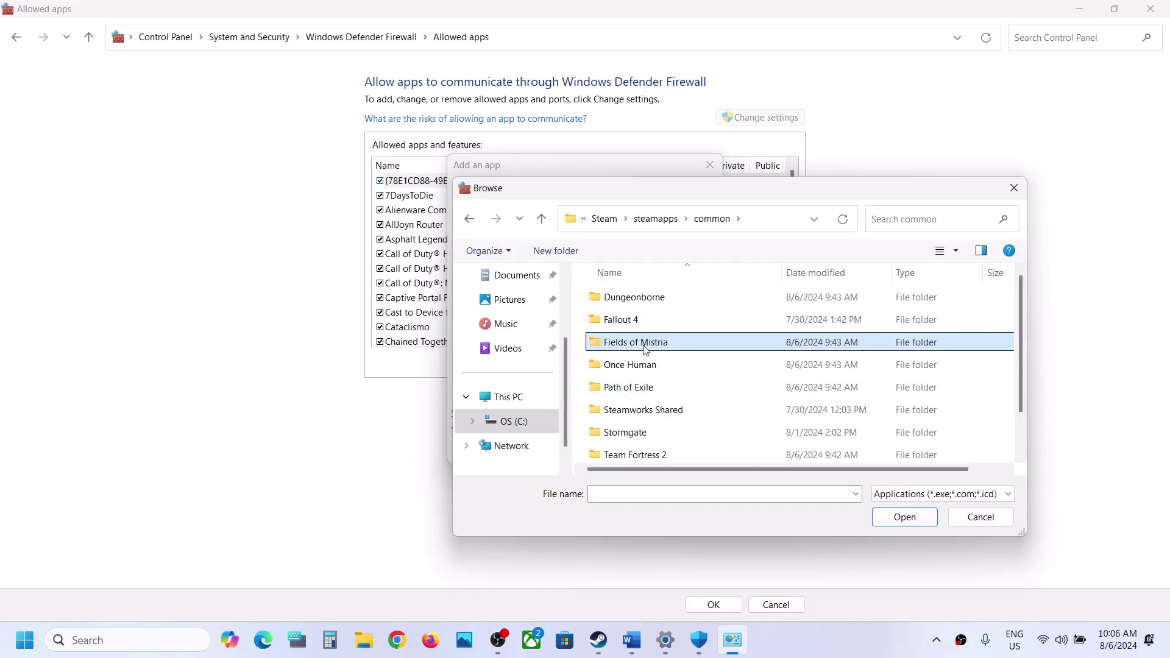
double_click(645, 348)
click(634, 365)
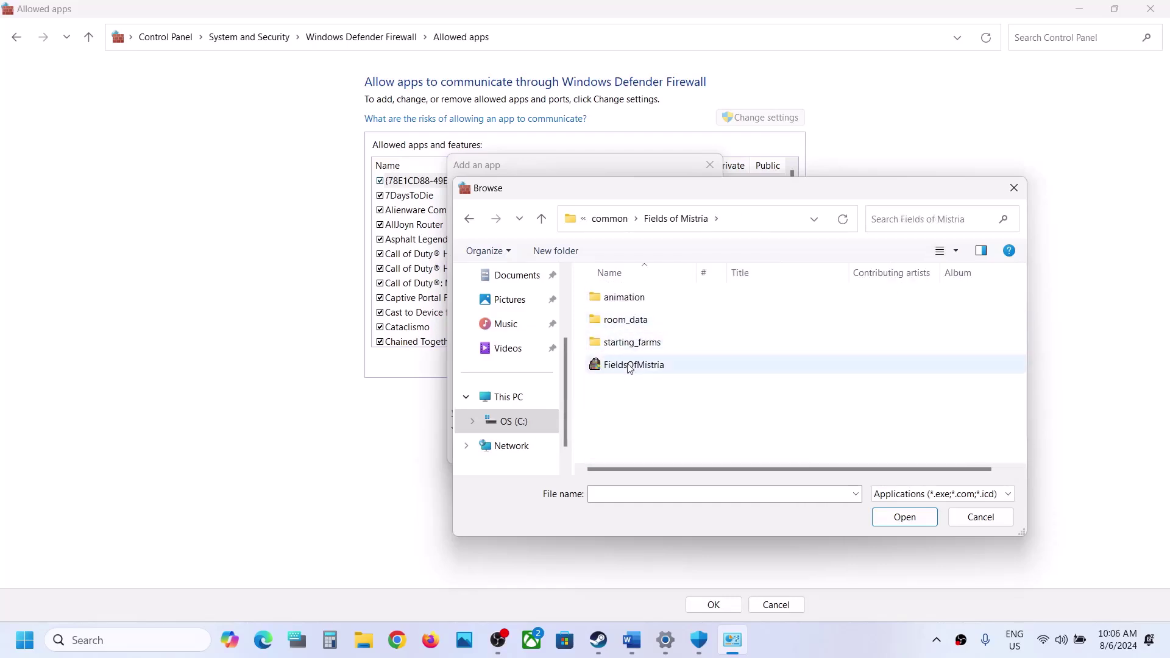
click(908, 517)
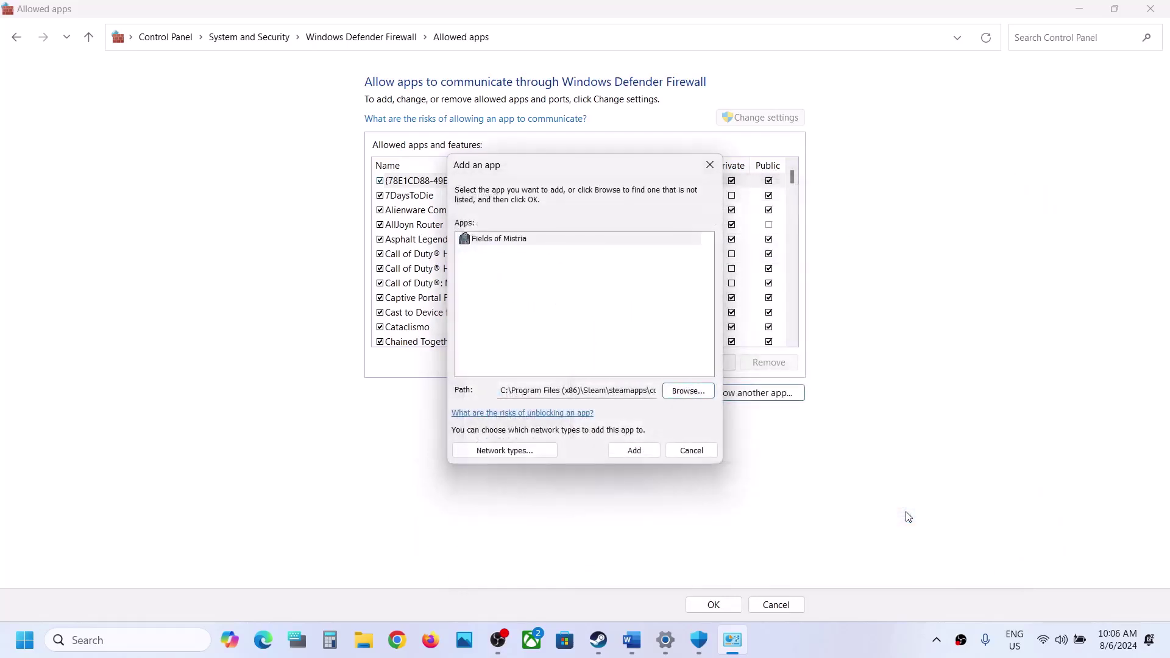
click(635, 451)
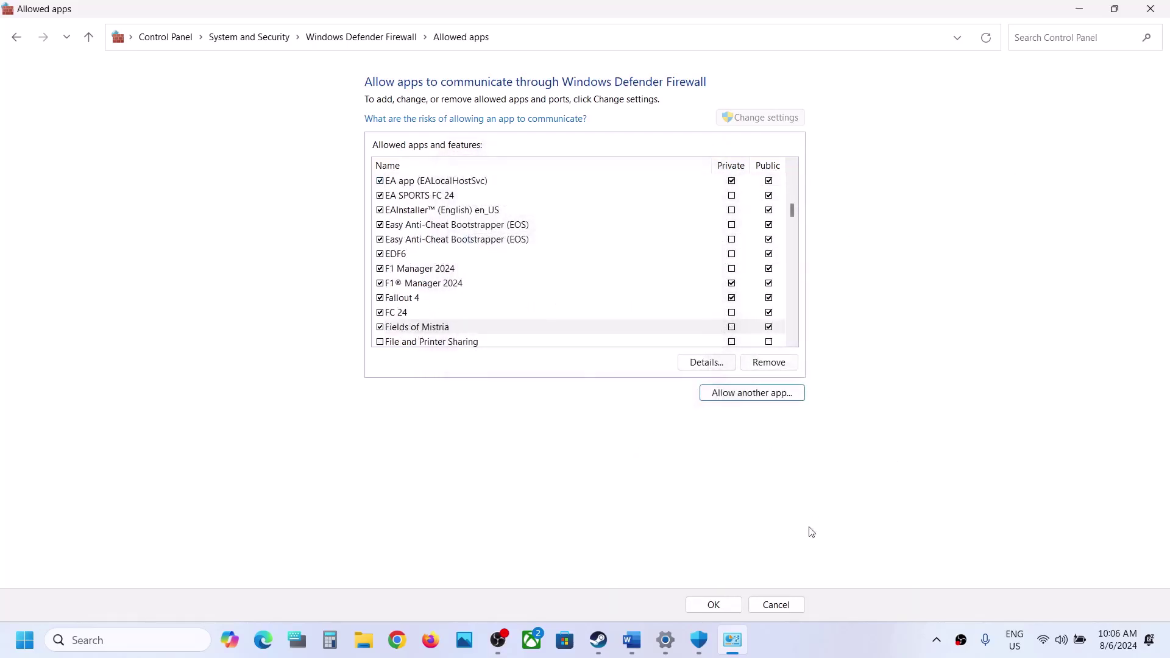
click(713, 604)
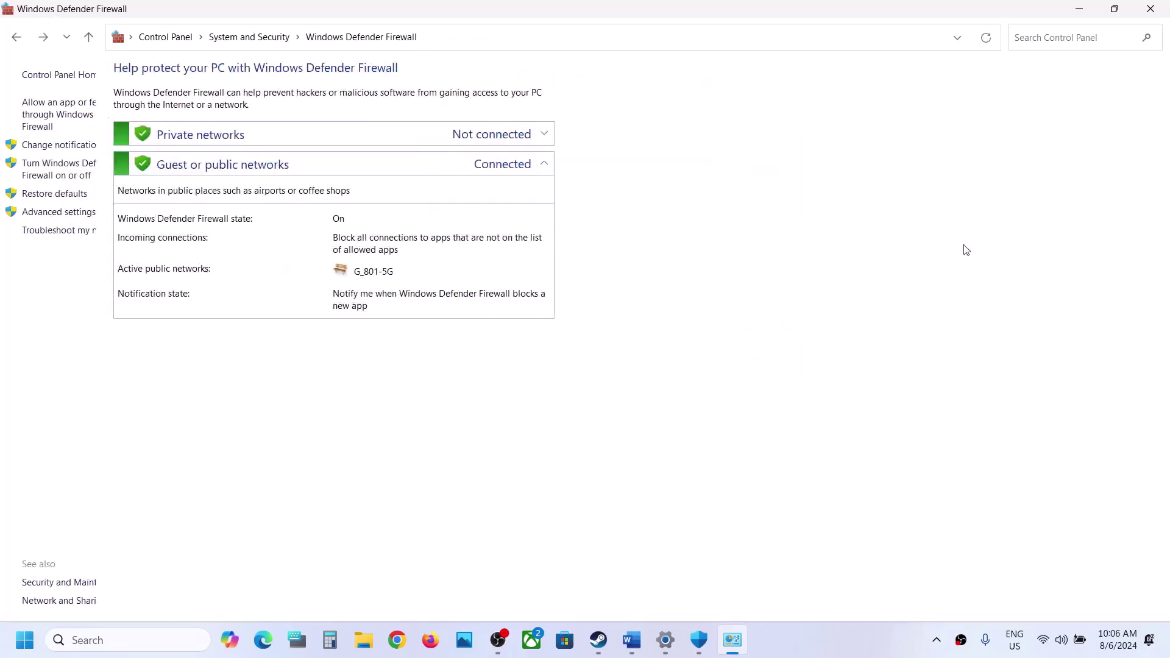
Step: Close the firewall, Windows Security and Settings windows and return to the Word document at Step 4
click(1151, 9)
click(1151, 12)
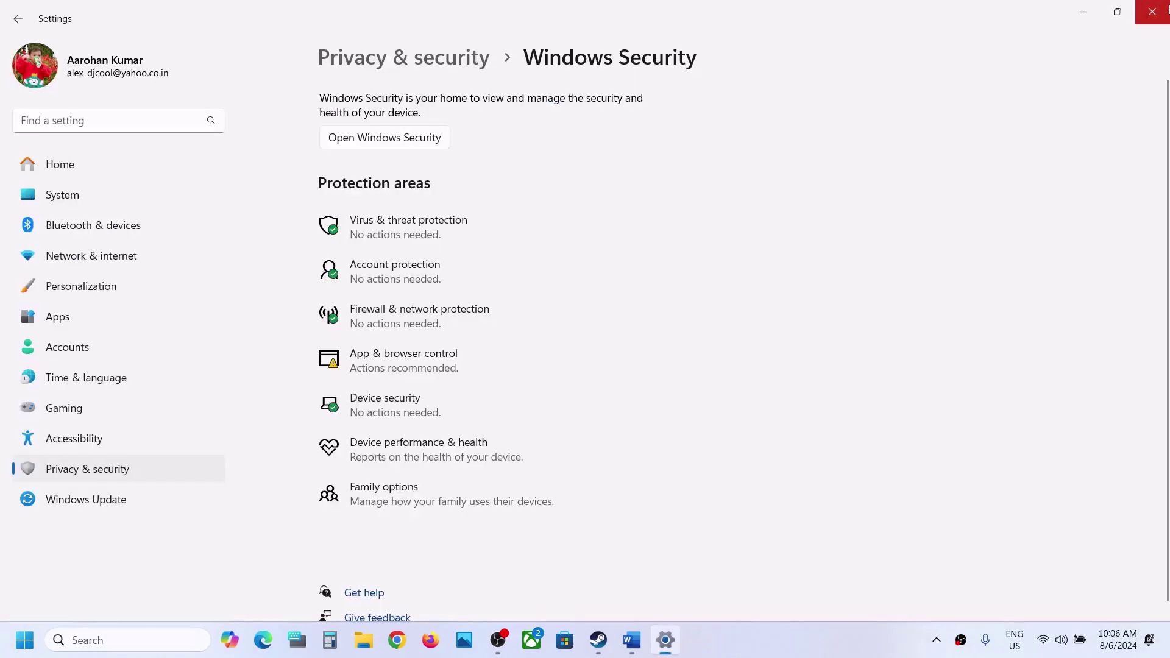
click(1152, 12)
scroll(562, 426, down, 5)
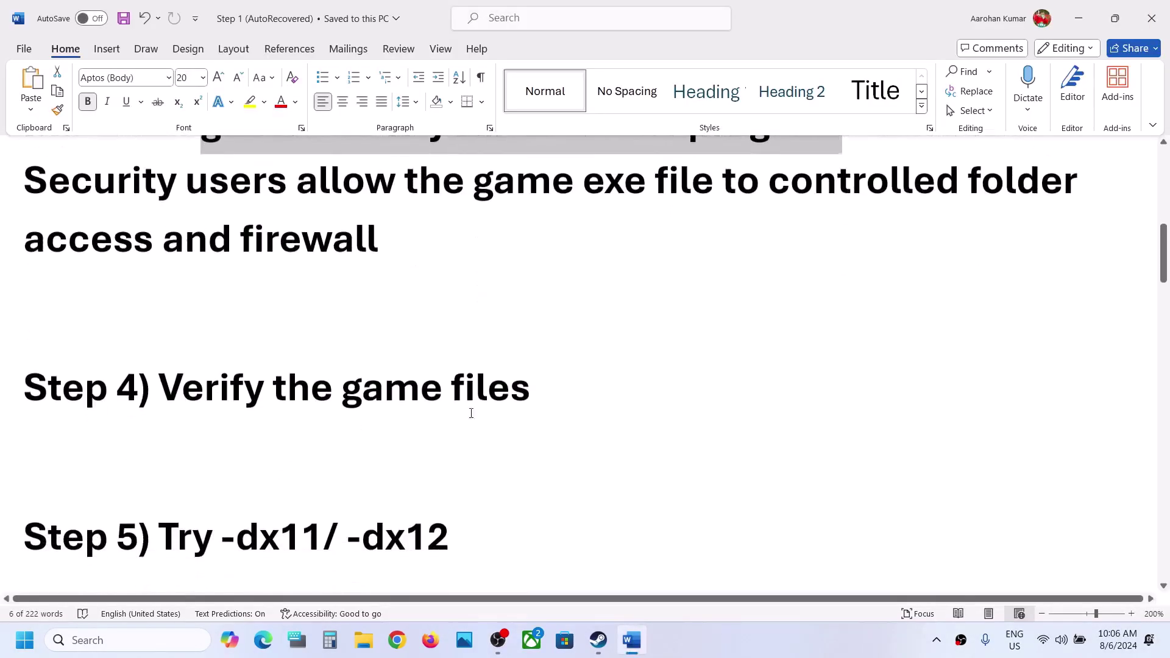
Step: Highlight Step 4 in the document, switch to Steam and verify the integrity of the installed Fields of Mistria files
drag(159, 396, 629, 461)
click(599, 641)
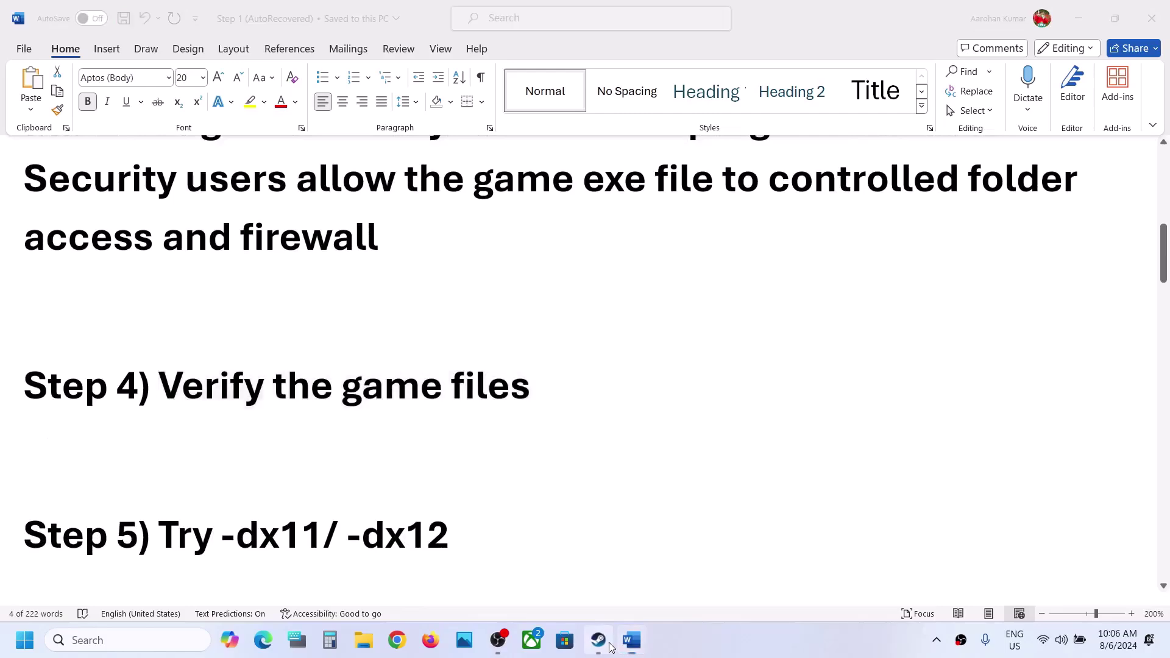
right_click(113, 380)
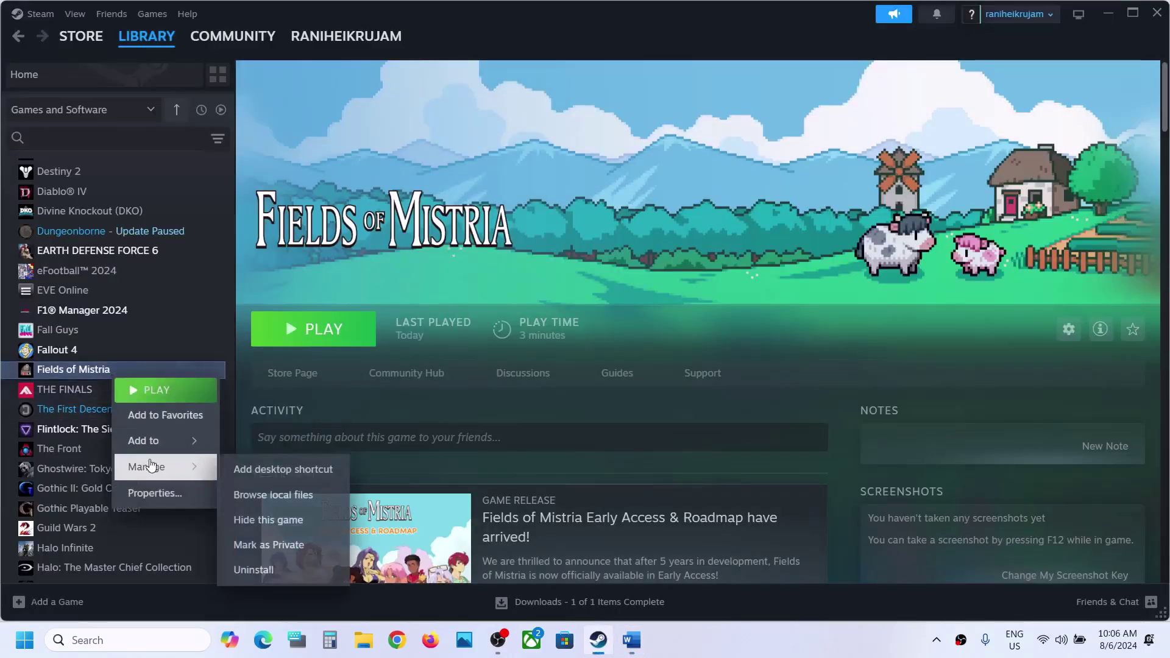
click(154, 492)
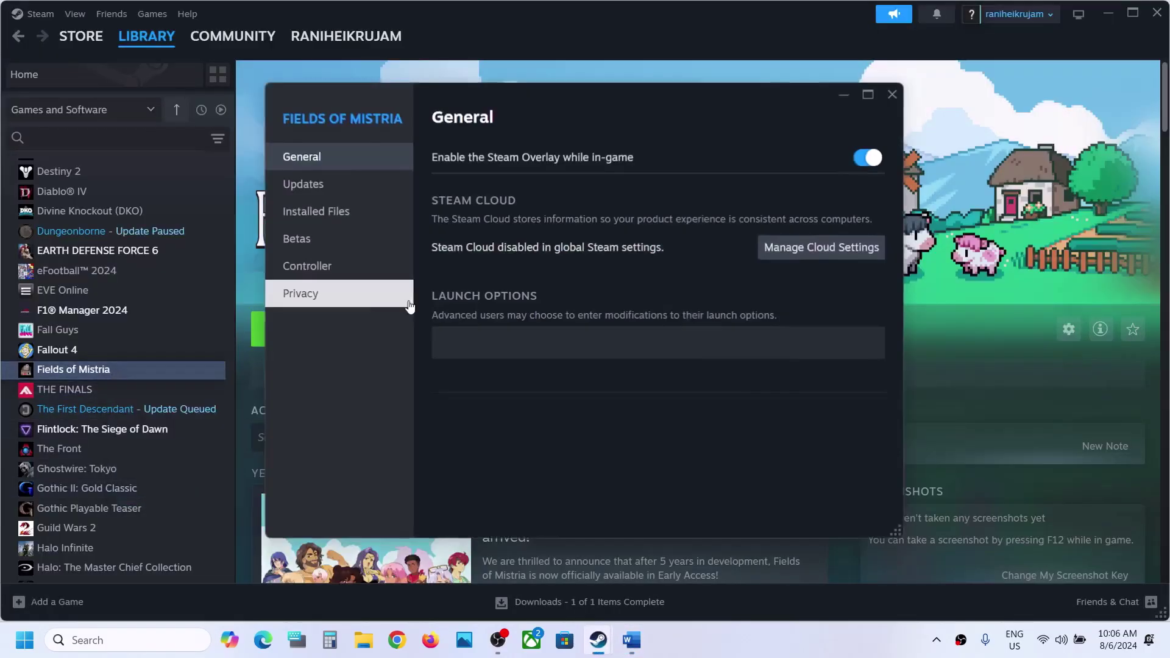
click(319, 223)
click(830, 279)
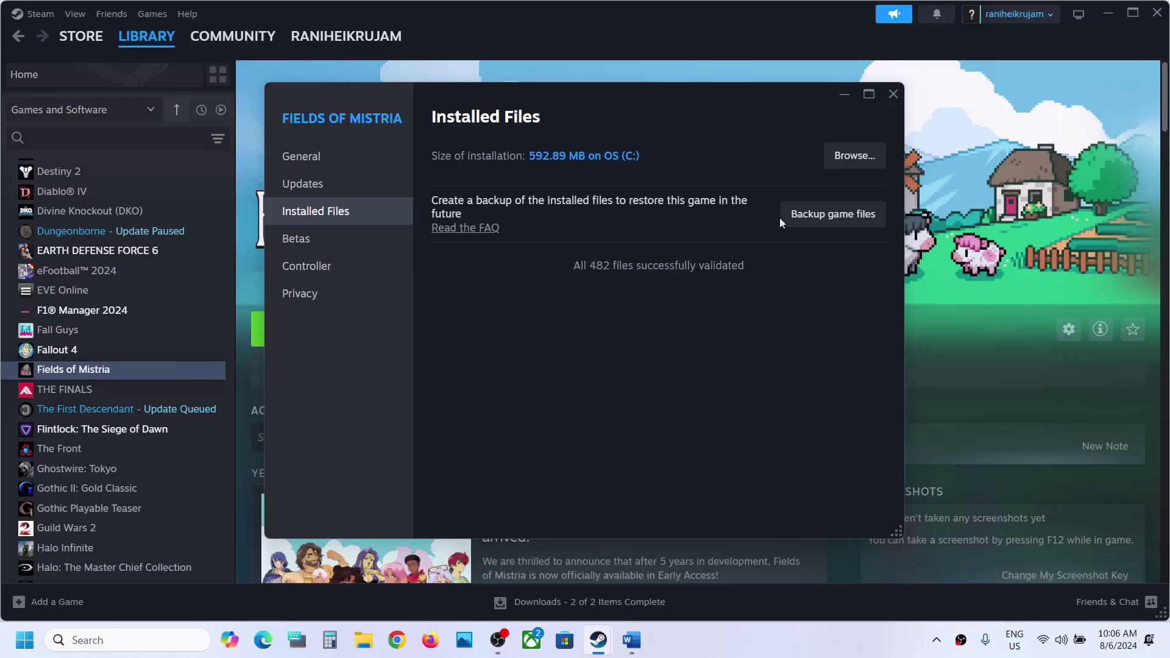
click(893, 94)
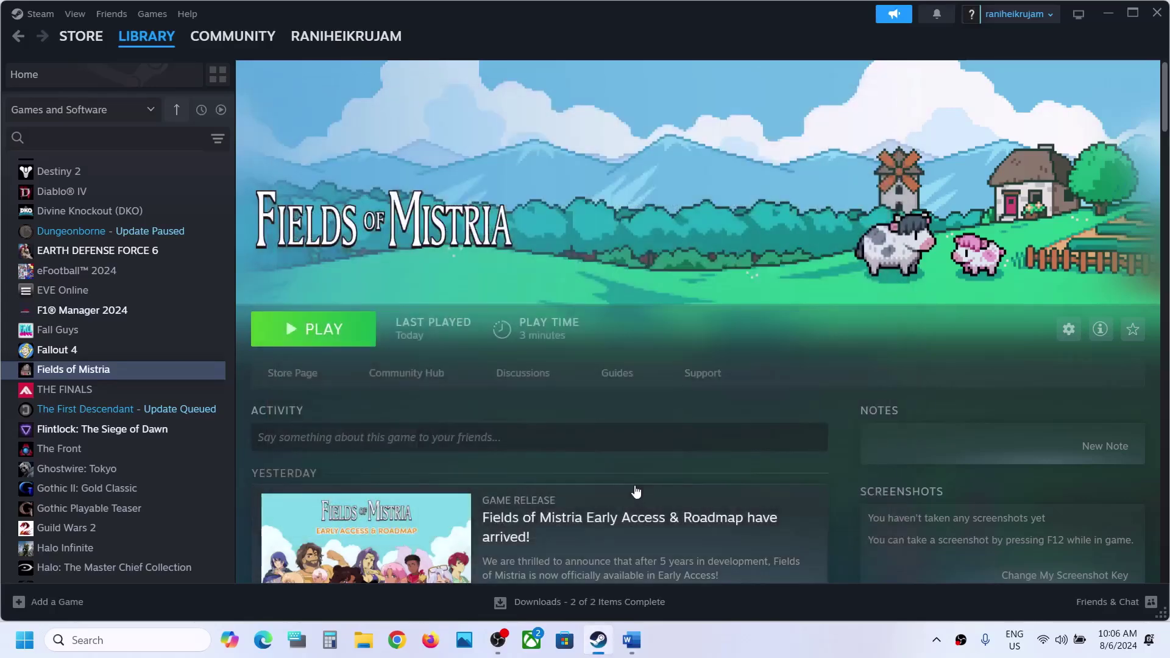
Step: Consult Step 5 in the Word document, return to Steam and set the Fields of Mistria launch option to -dx11
click(633, 645)
scroll(428, 414, down, 3)
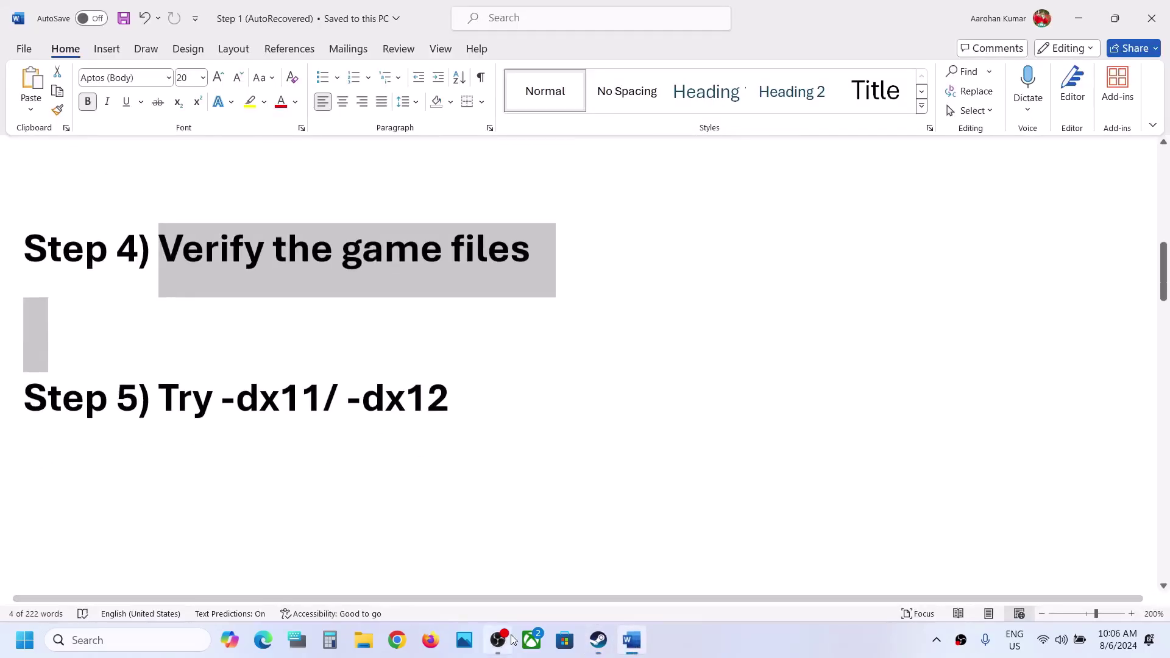
click(603, 647)
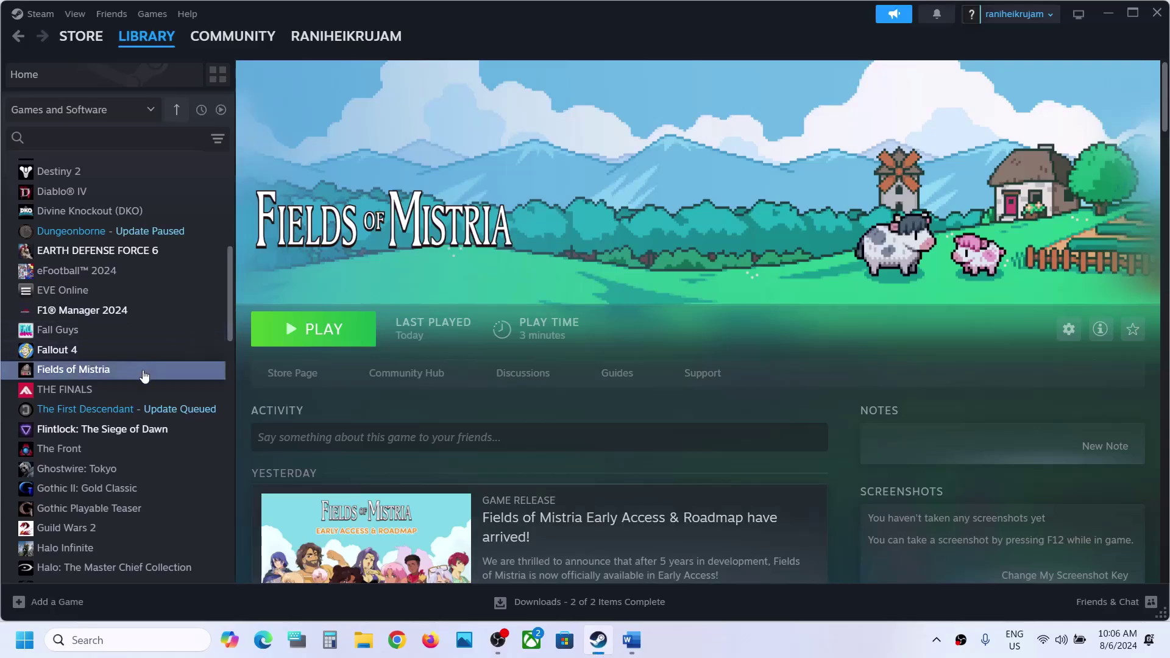
right_click(143, 370)
click(183, 487)
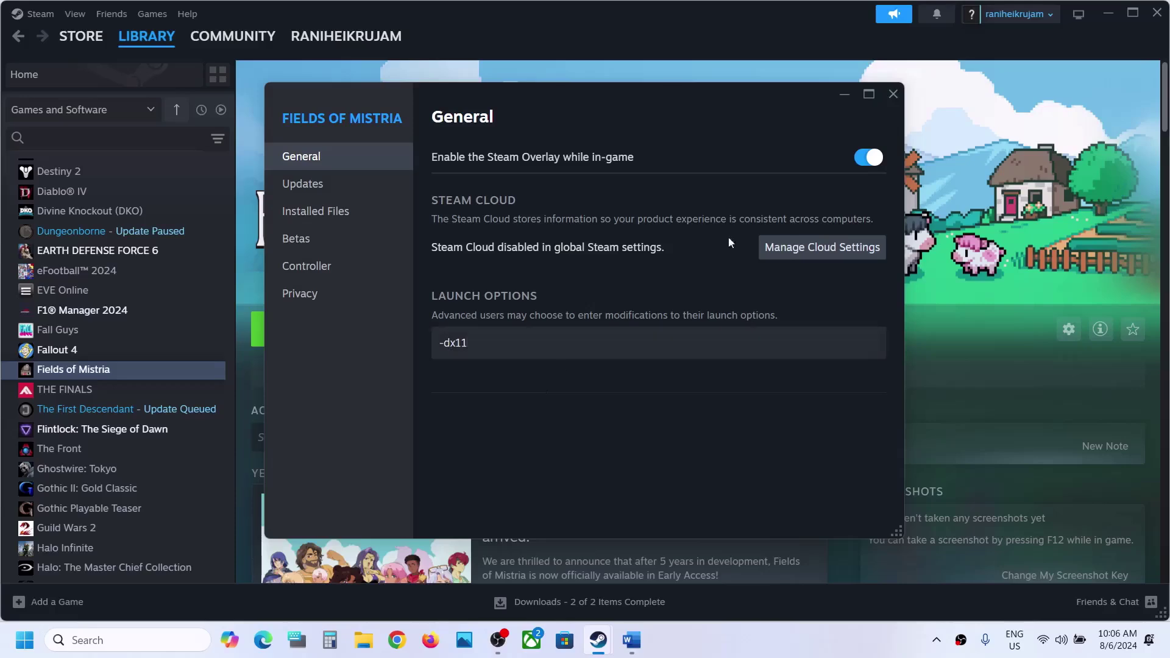
click(893, 94)
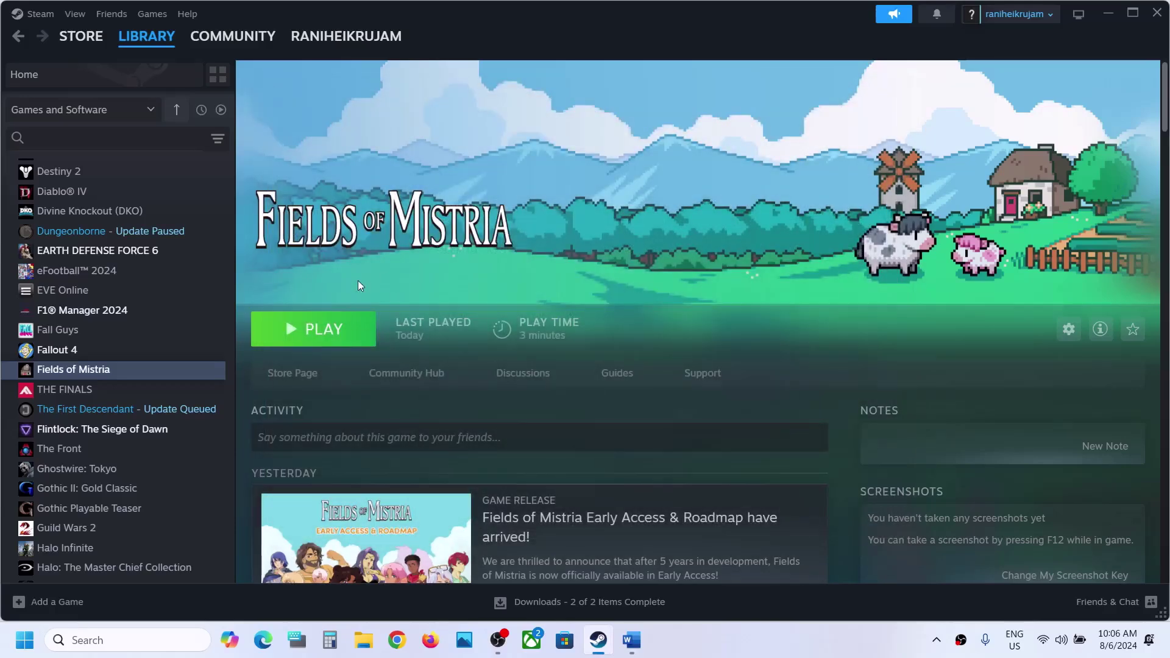
Step: Replace the Fields of Mistria launch option with -dx12 and close the game's properties
right_click(126, 377)
click(184, 487)
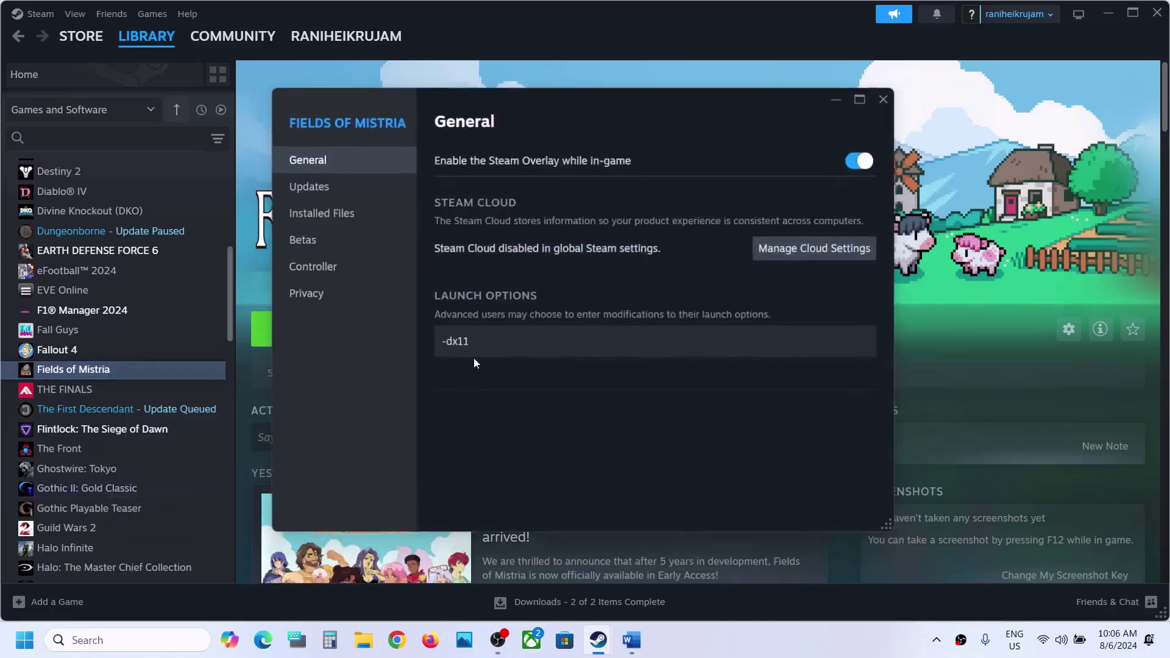
drag(494, 342, 339, 342)
text(-dx12)
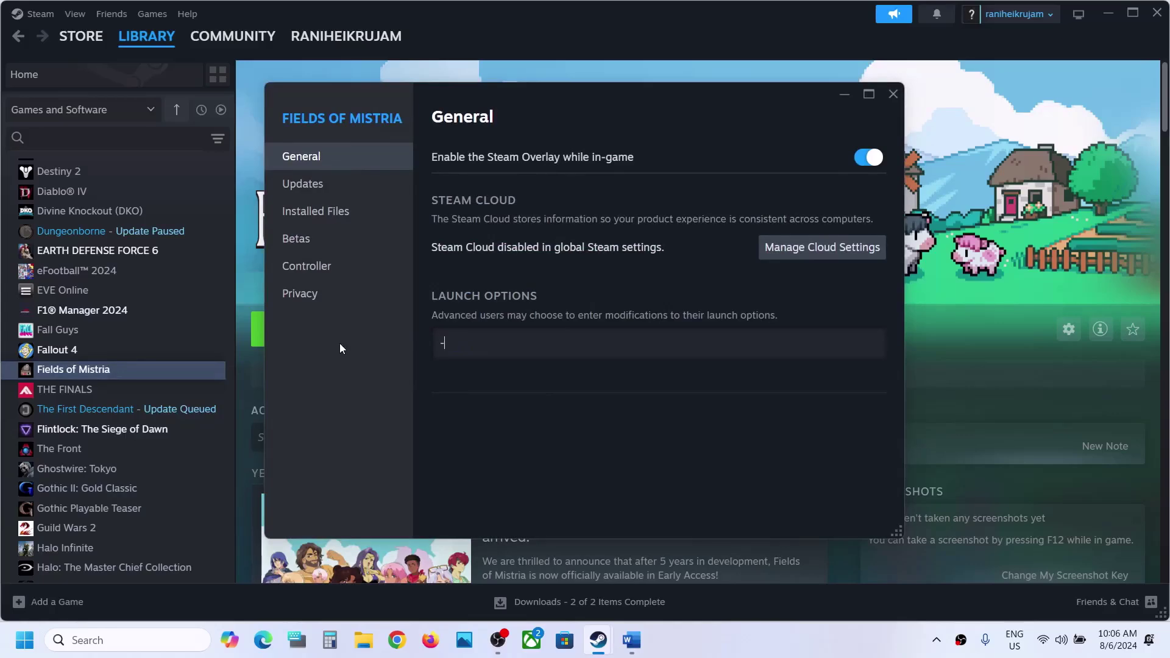
click(503, 389)
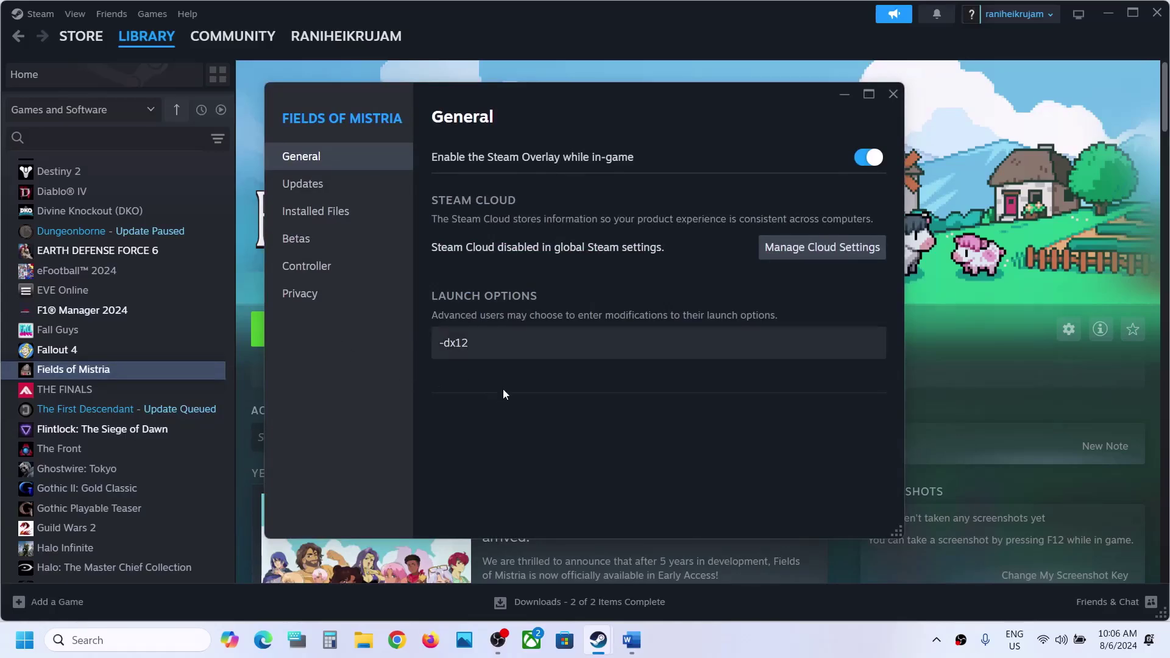
click(893, 93)
Step: Clear the Fields of Mistria launch options and close the game's properties
right_click(91, 369)
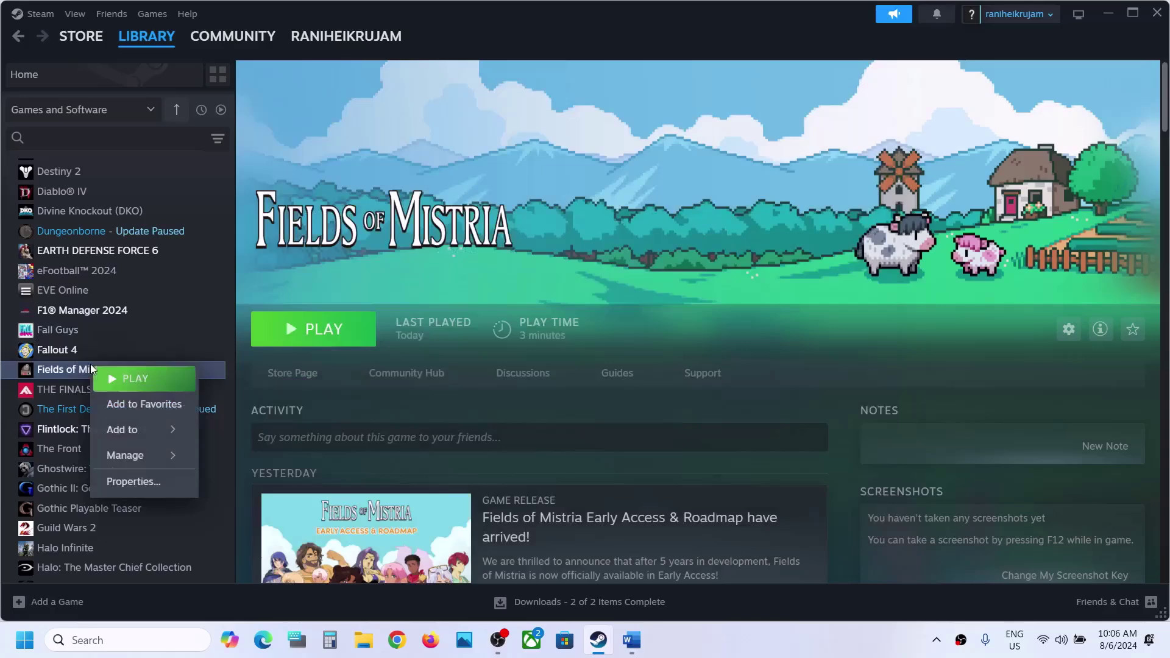
click(117, 481)
drag(488, 337, 384, 355)
key(BackSpace)
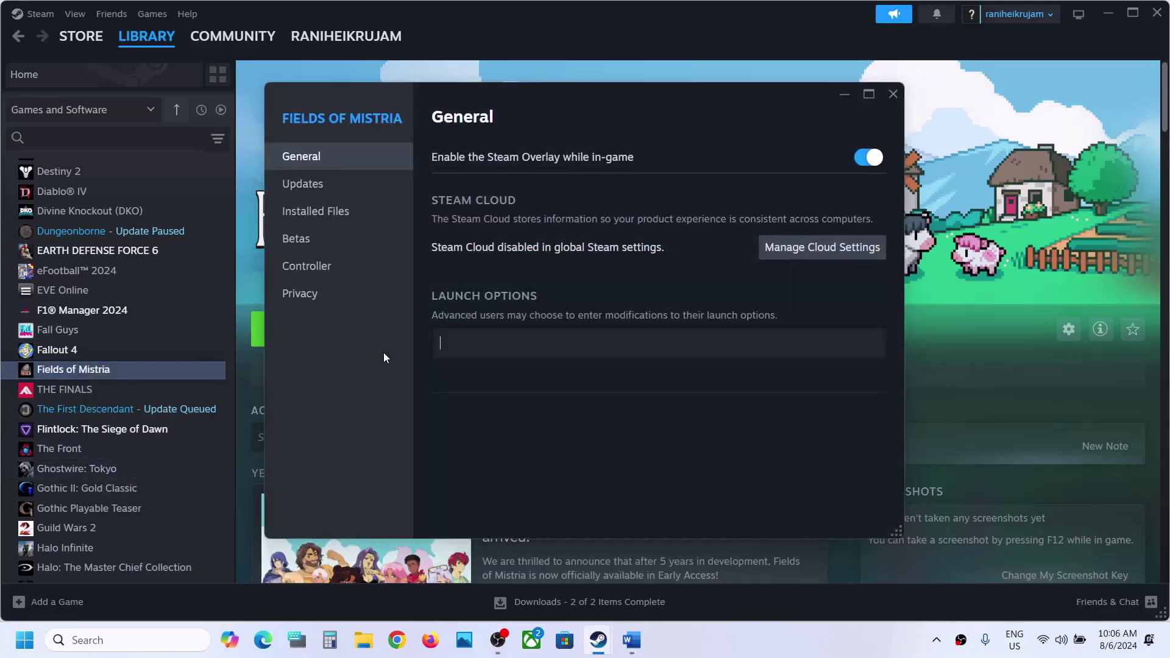
click(682, 488)
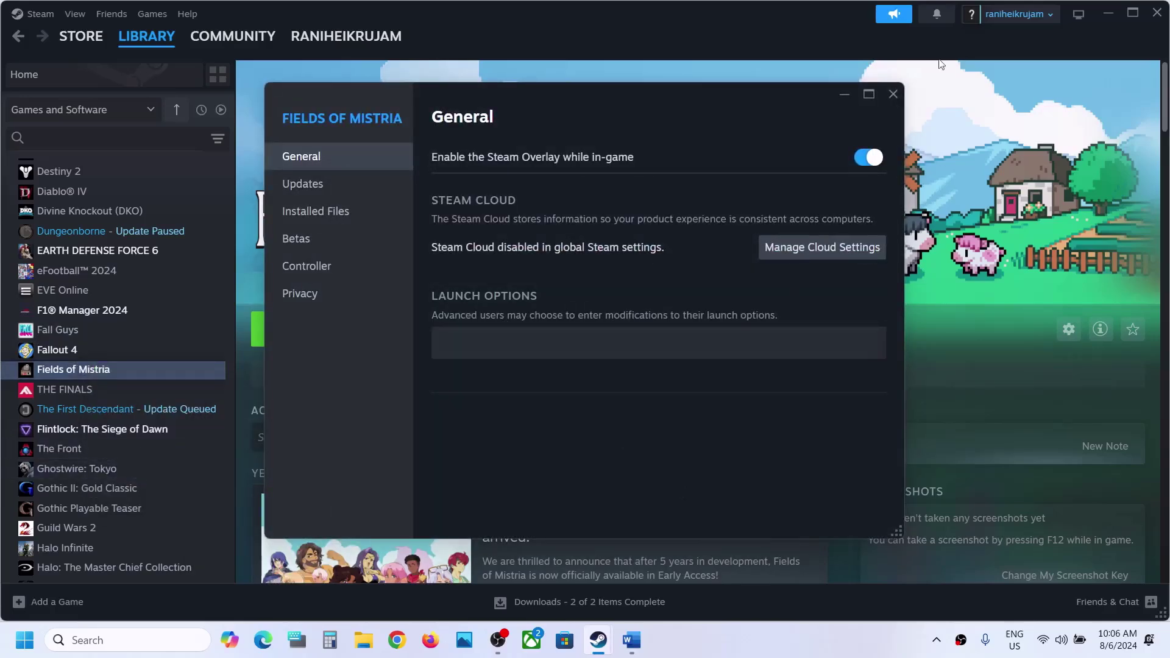
click(893, 94)
Step: Switch to the Word document and highlight the Step 6 instruction on clean driver installation and its NVIDIA and AMD links
click(632, 640)
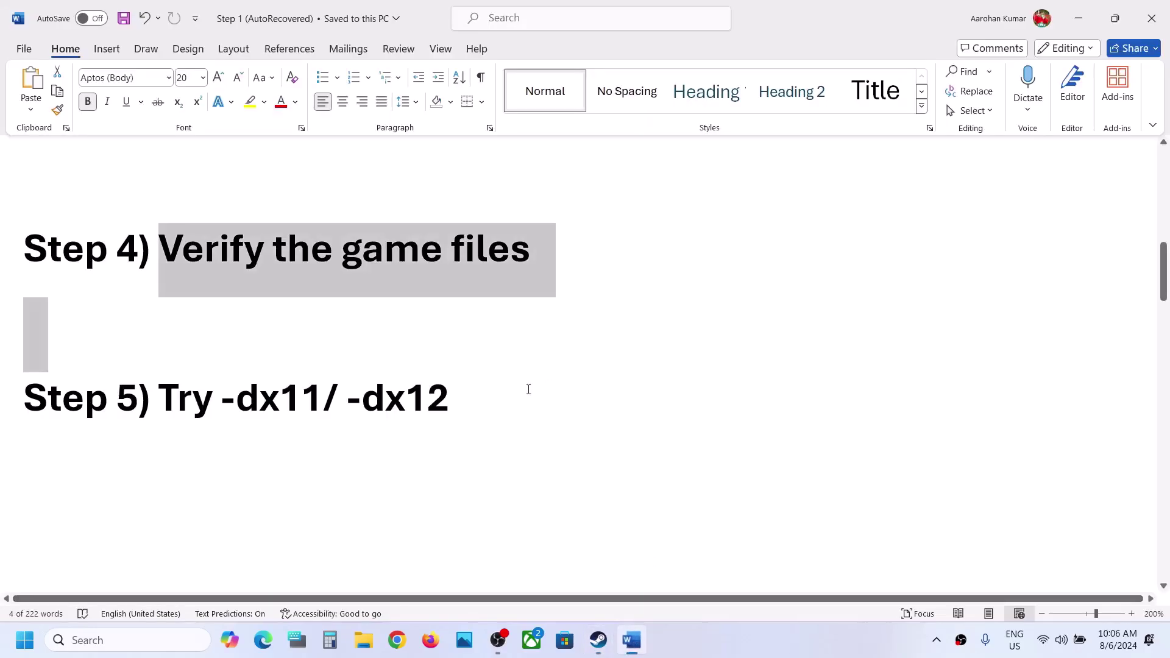
scroll(509, 397, down, 3)
scroll(509, 398, down, 1)
drag(165, 373, 1042, 360)
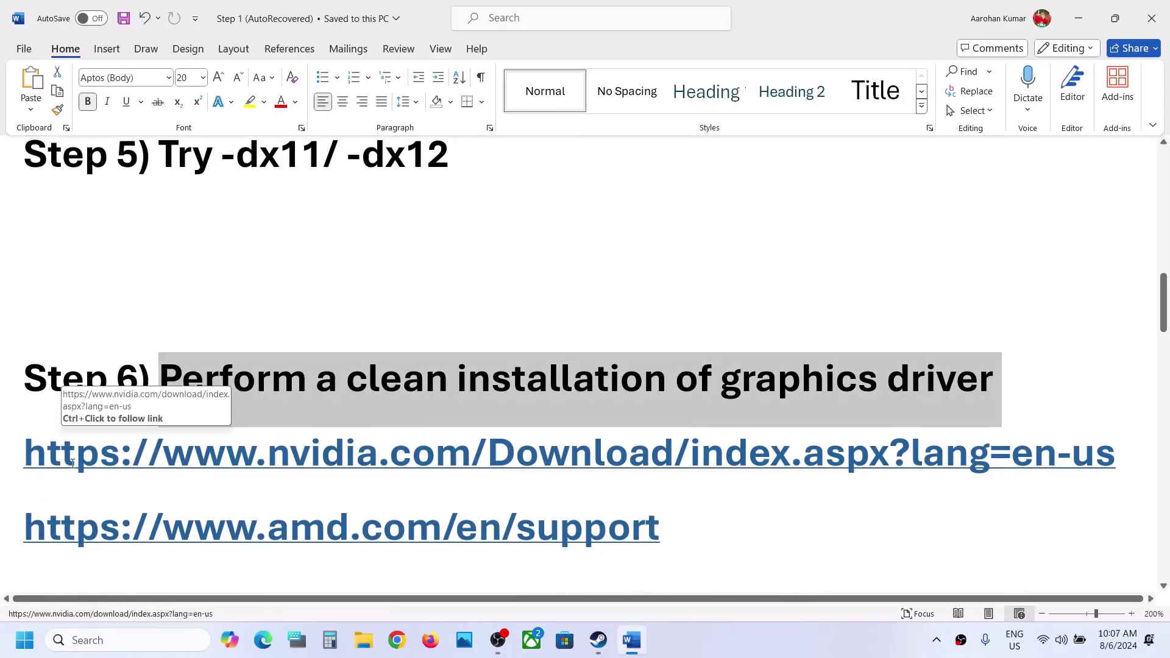
drag(76, 463, 539, 469)
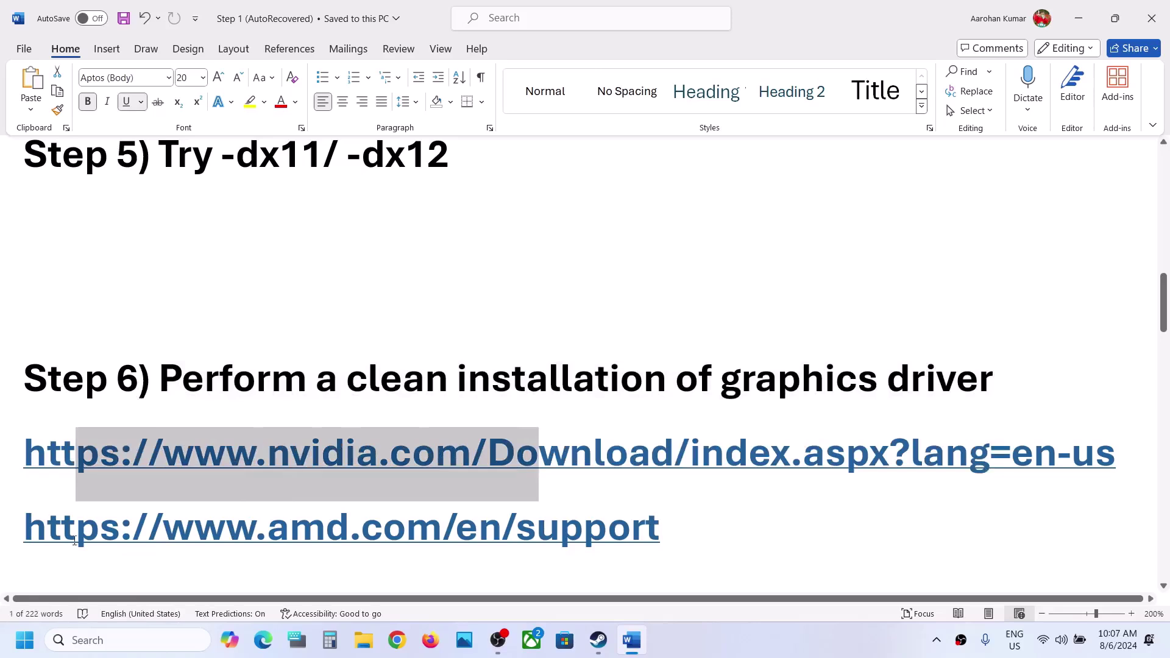
drag(76, 539, 502, 535)
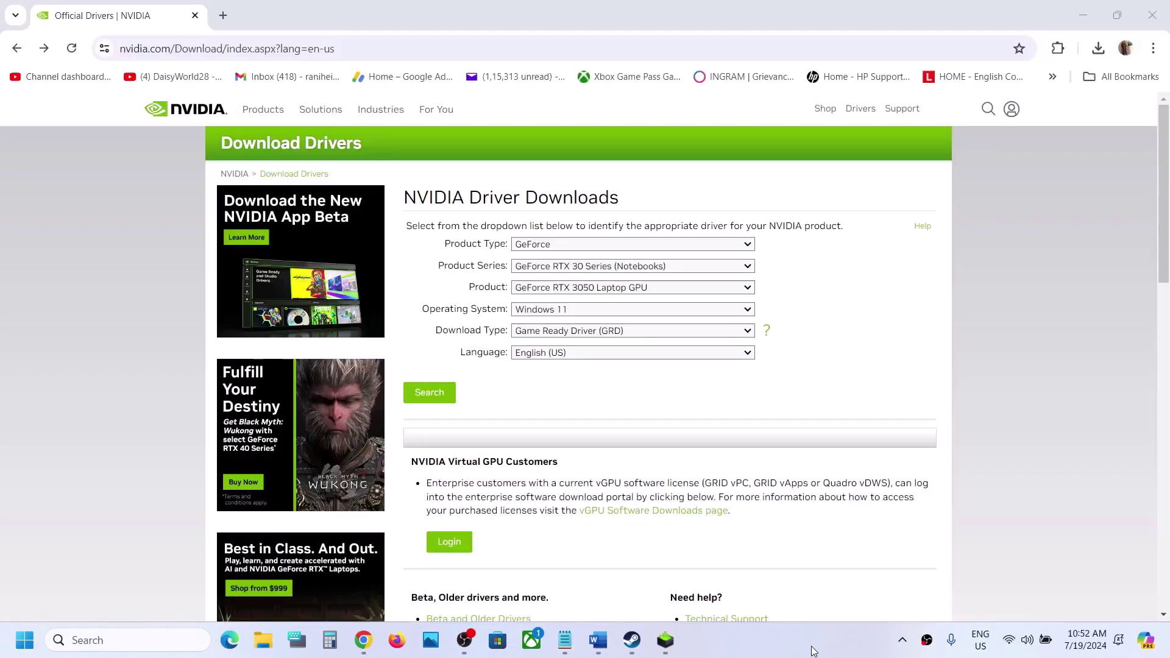
Step: On NVIDIA's driver page, search for a GeForce RTX 30 Series (Notebooks), GeForce RTX 3050 Laptop GPU driver for Windows 11
click(609, 245)
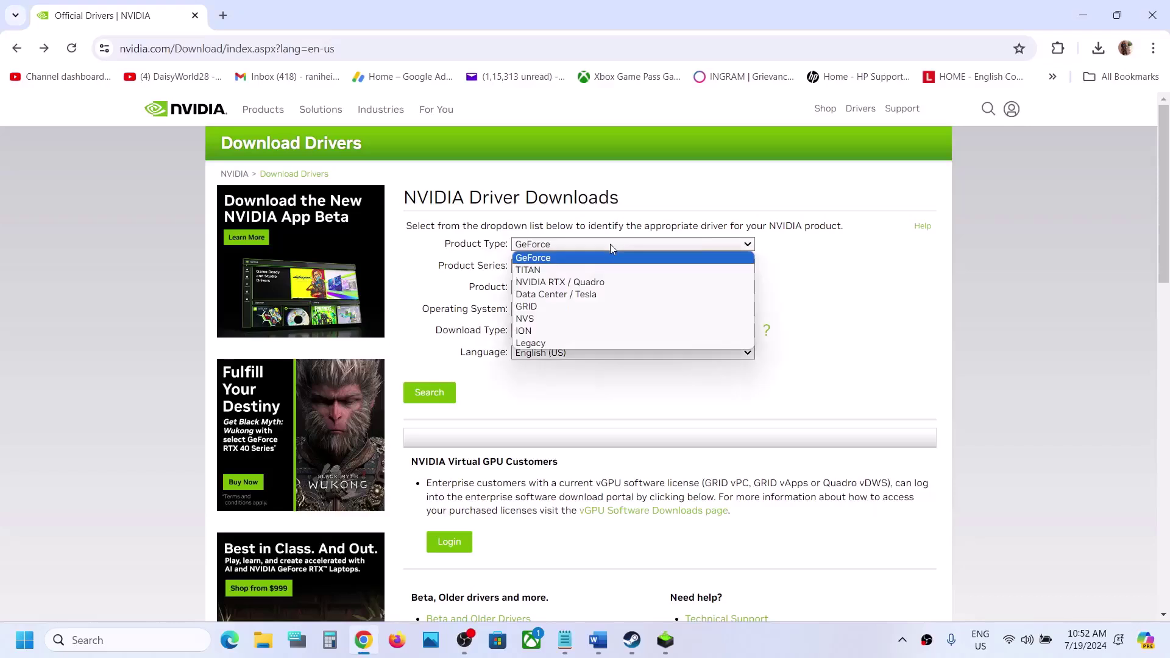
click(567, 258)
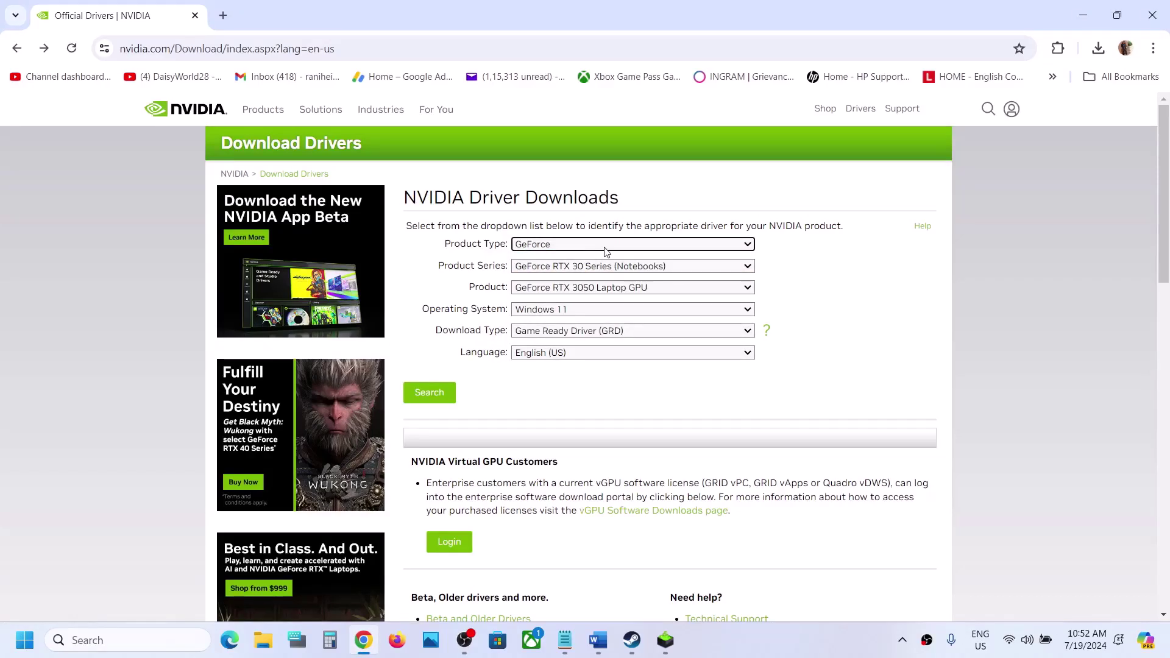
click(572, 268)
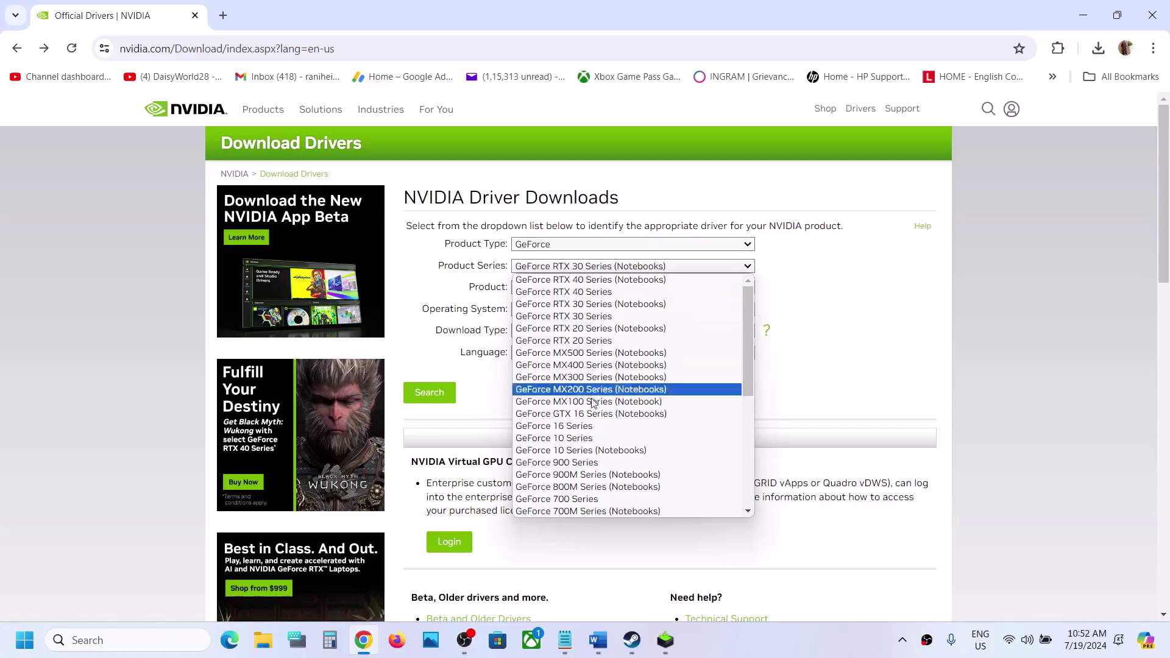
click(607, 304)
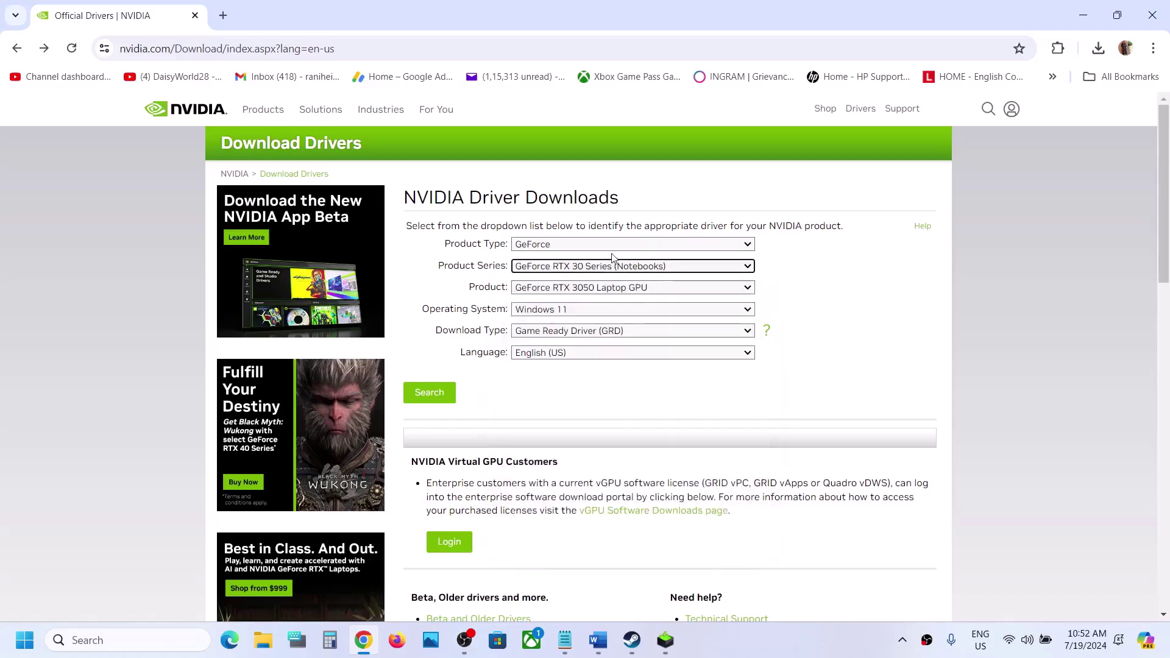
click(591, 289)
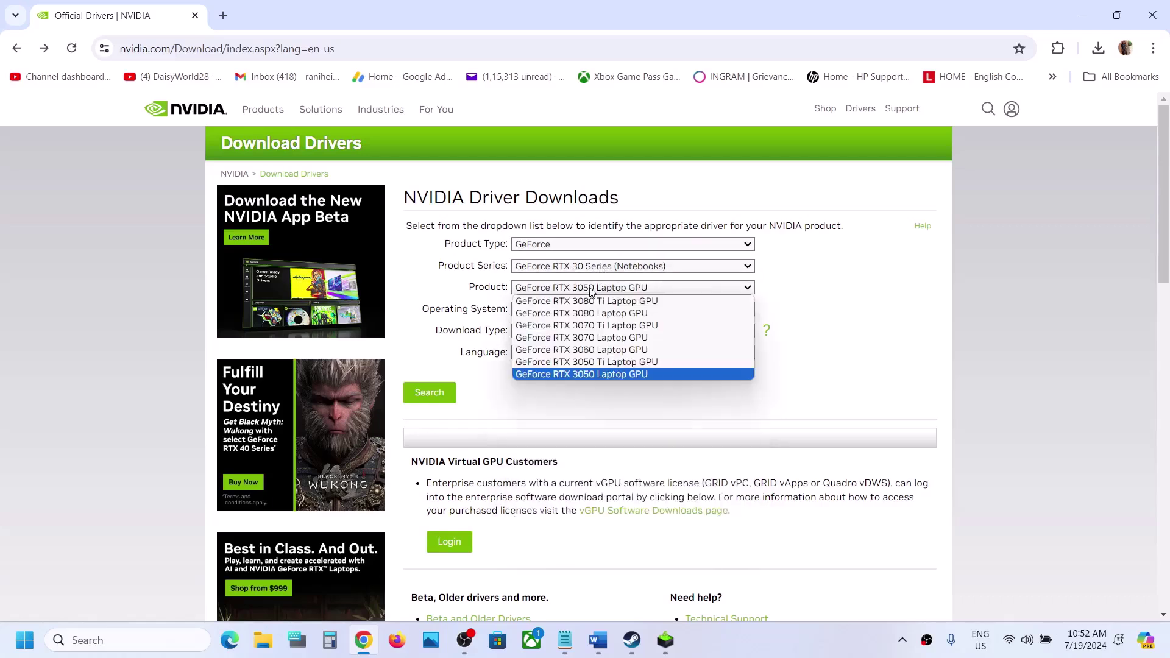
click(627, 374)
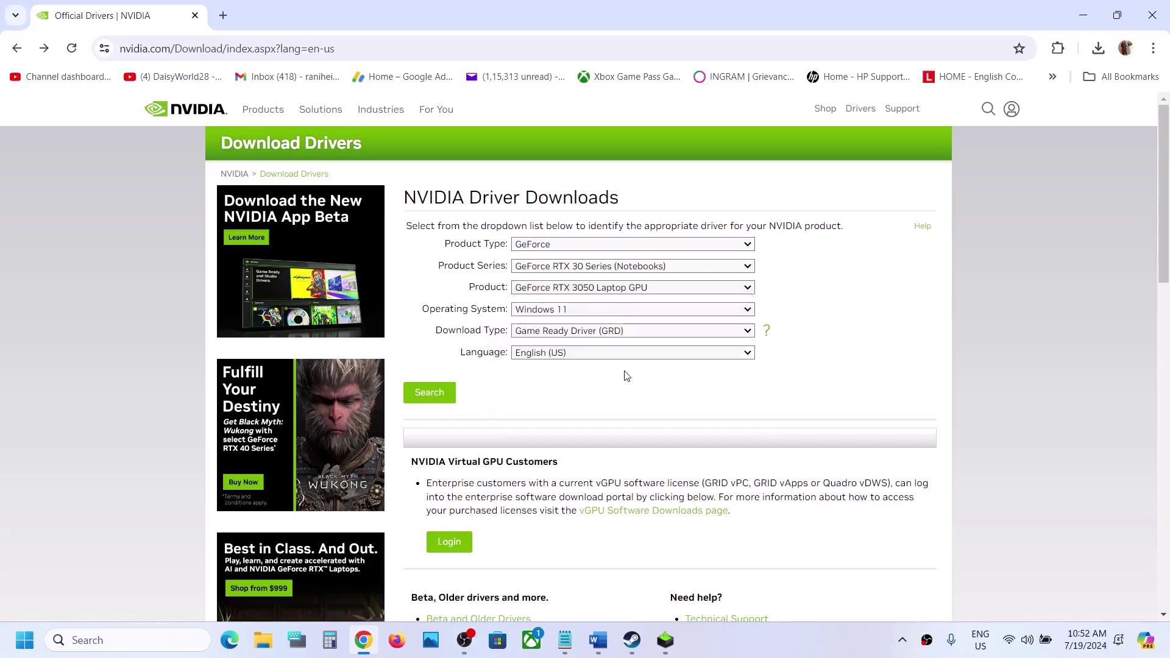
click(573, 311)
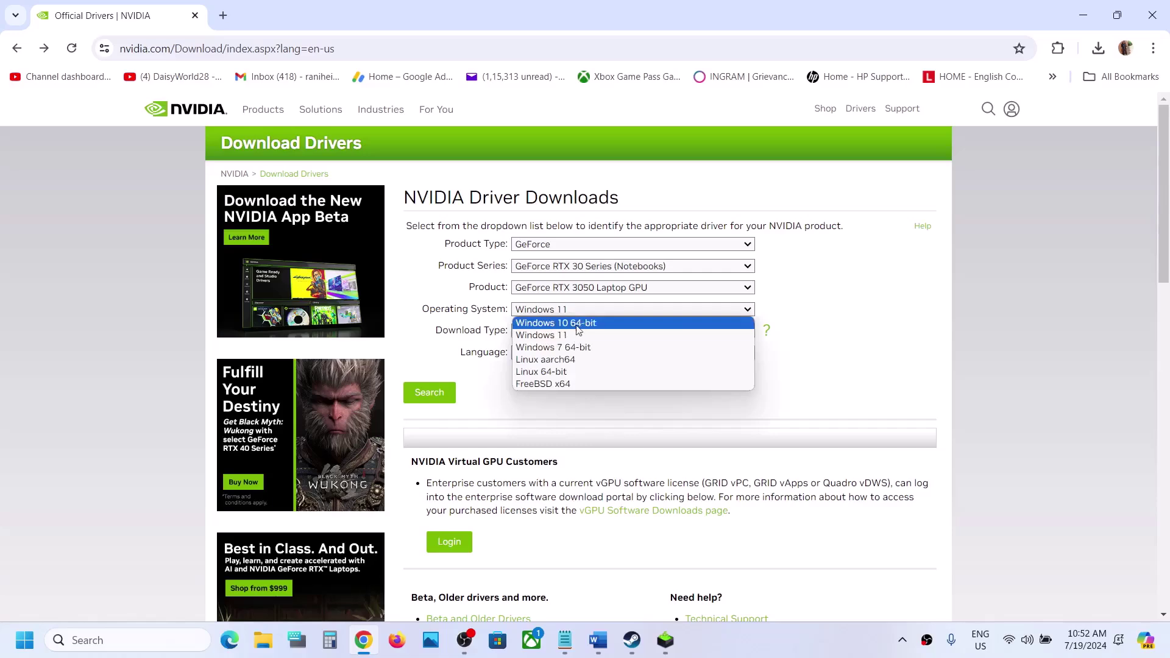
click(576, 334)
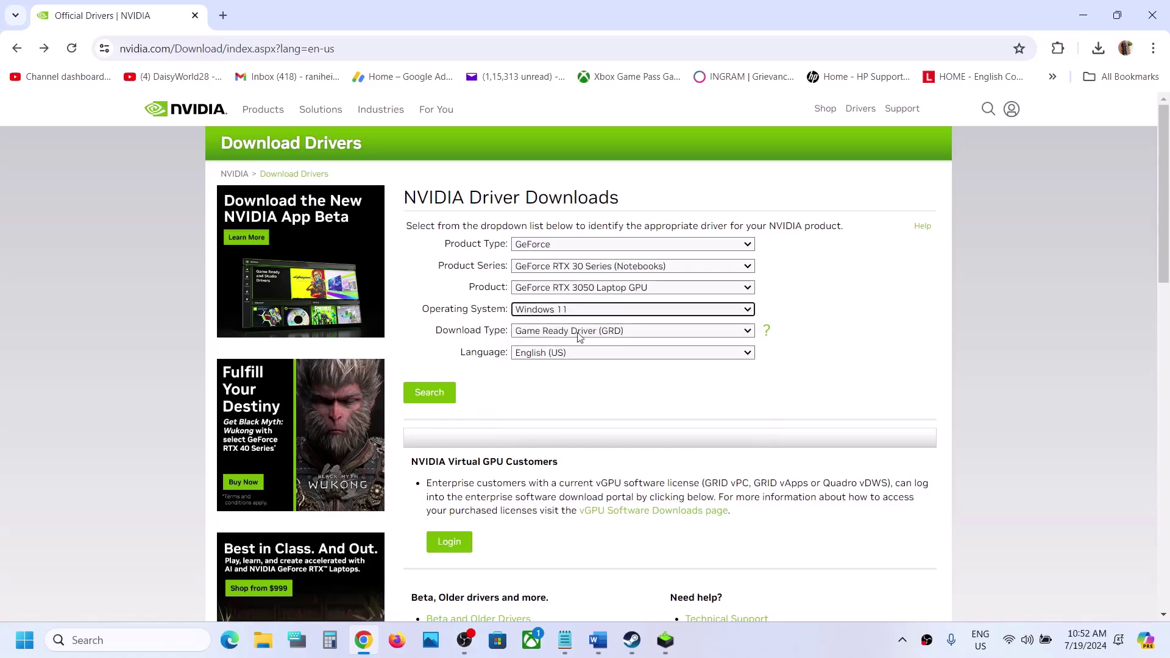
click(429, 393)
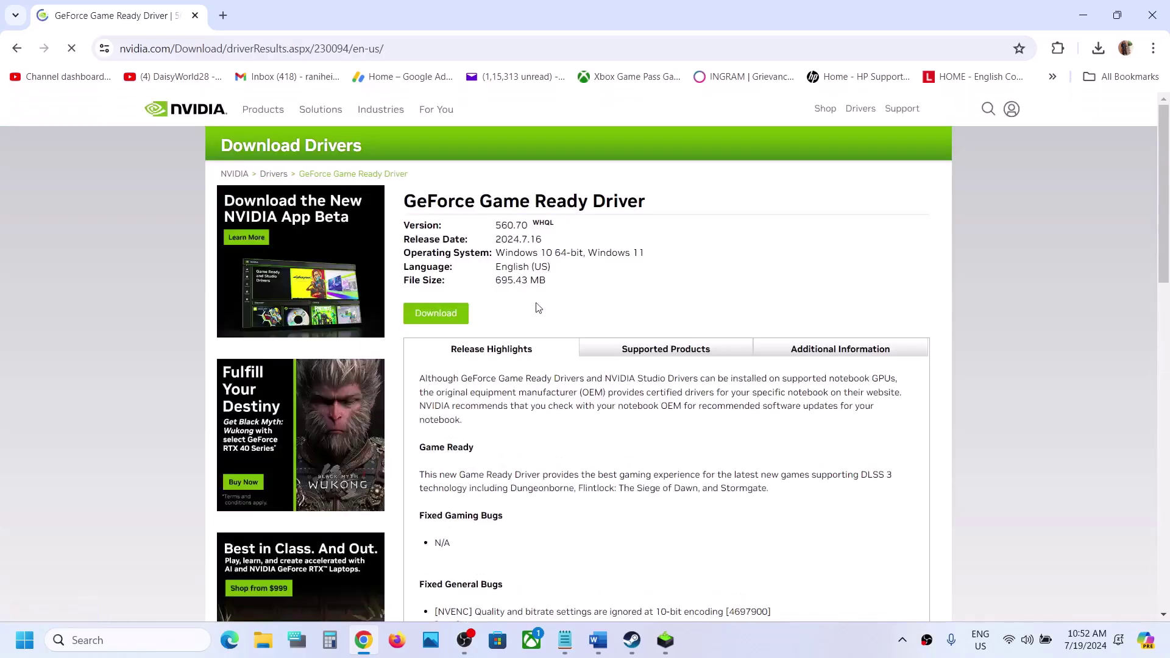
Step: Download the GeForce Game Ready Driver 560.70 and launch the downloaded installer
click(458, 312)
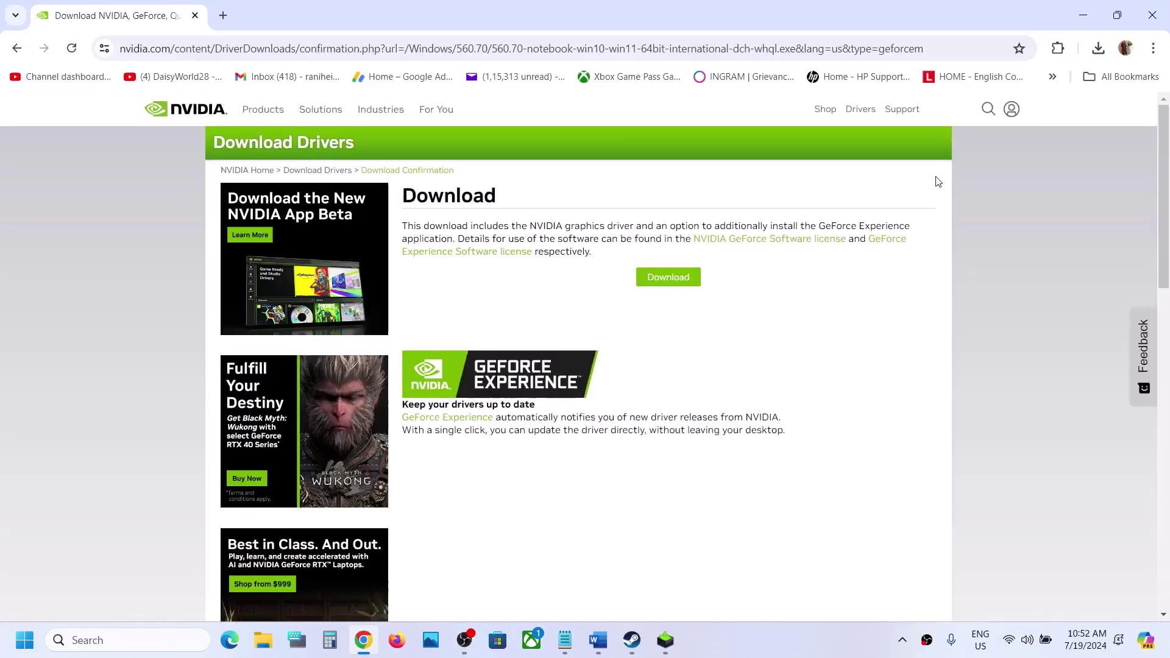
click(684, 280)
click(1097, 48)
click(962, 206)
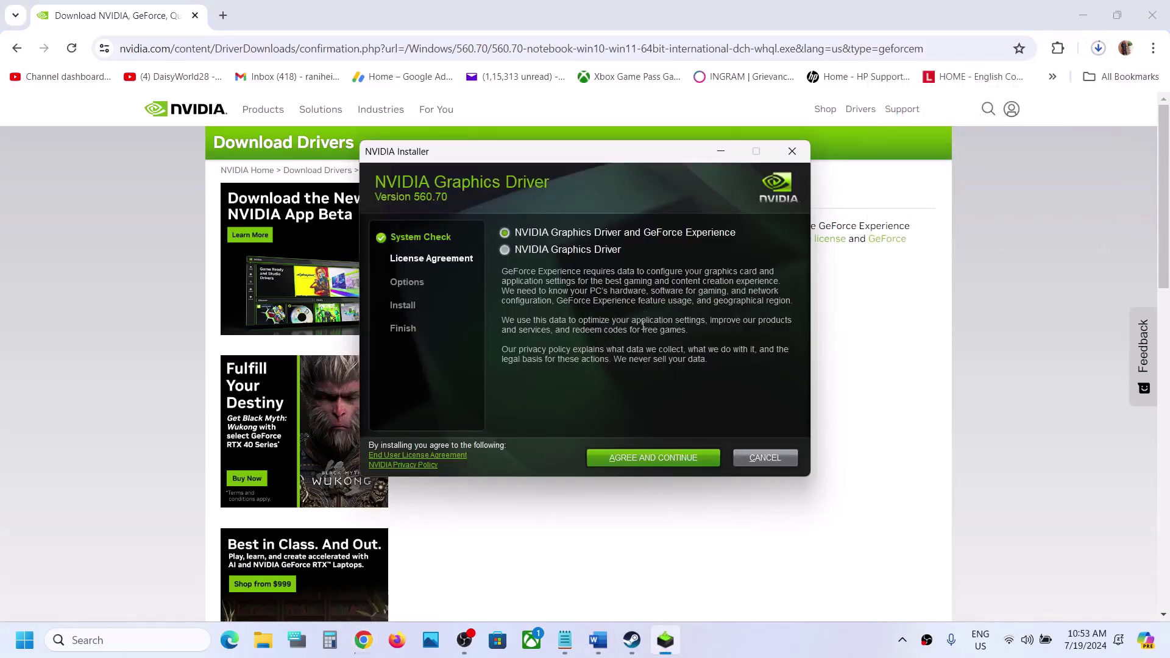
Step: Accept the NVIDIA license agreement and start a Custom (Advanced) install with Perform a clean installation enabled
click(638, 457)
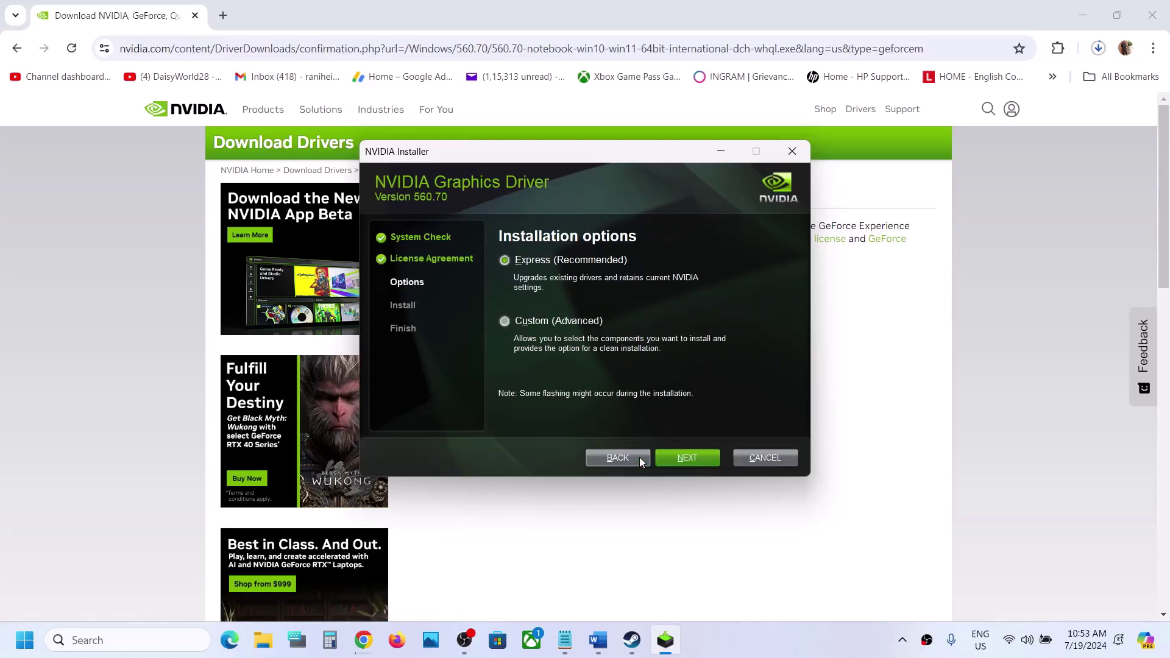
click(543, 322)
click(675, 457)
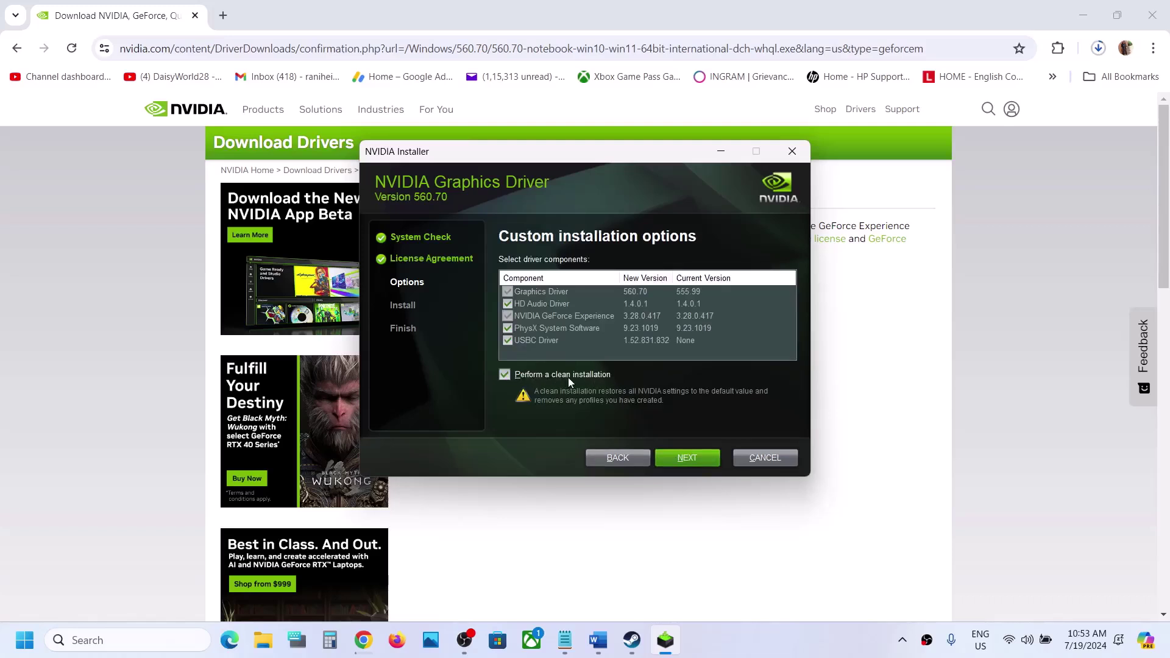
click(690, 460)
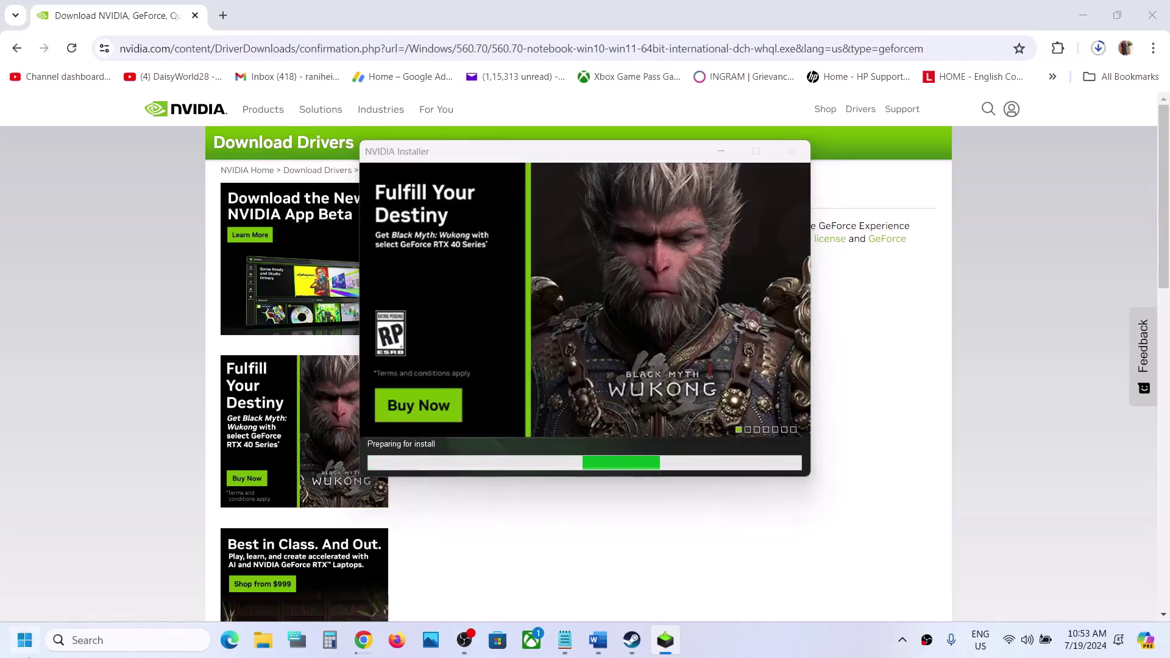
Step: Show the Windows power options containing Restart, and dismiss them without choosing one
key(super)
click(443, 588)
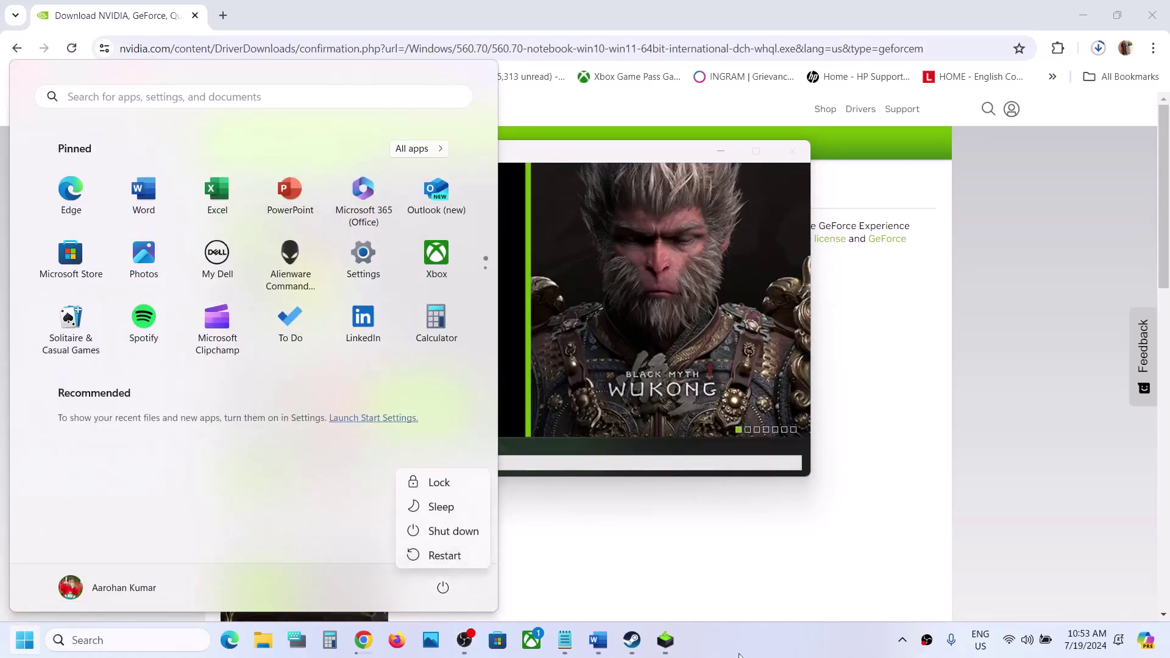
click(785, 636)
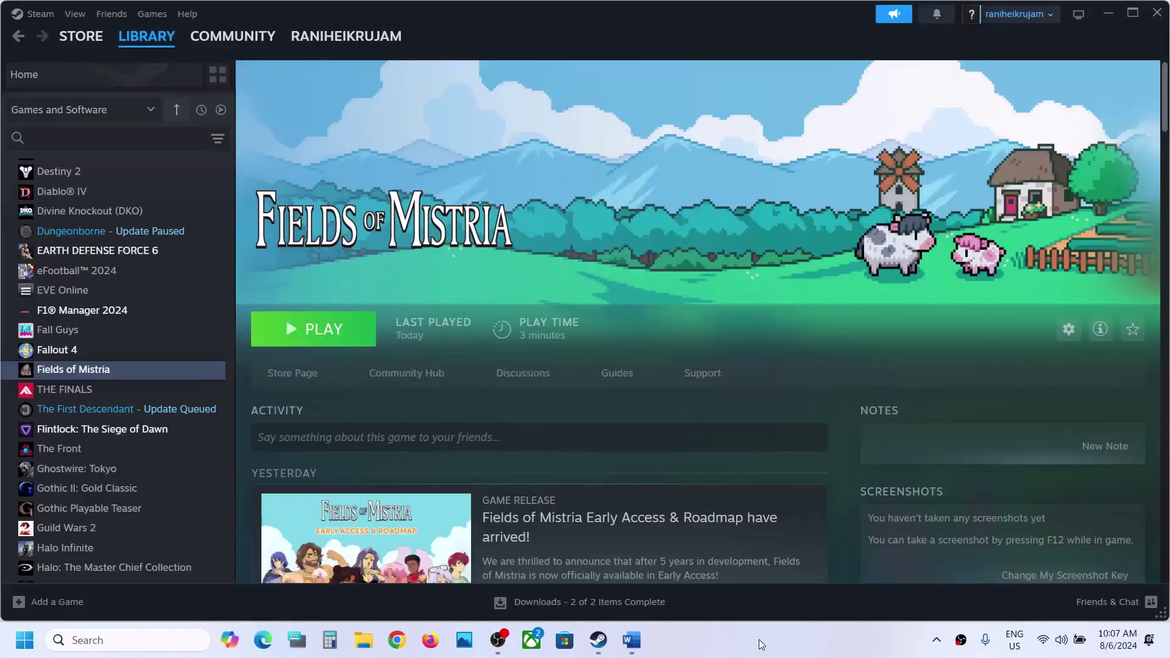
Step: Switch to the Word document and copy the word "graphics" from the Step 7 heading
click(631, 640)
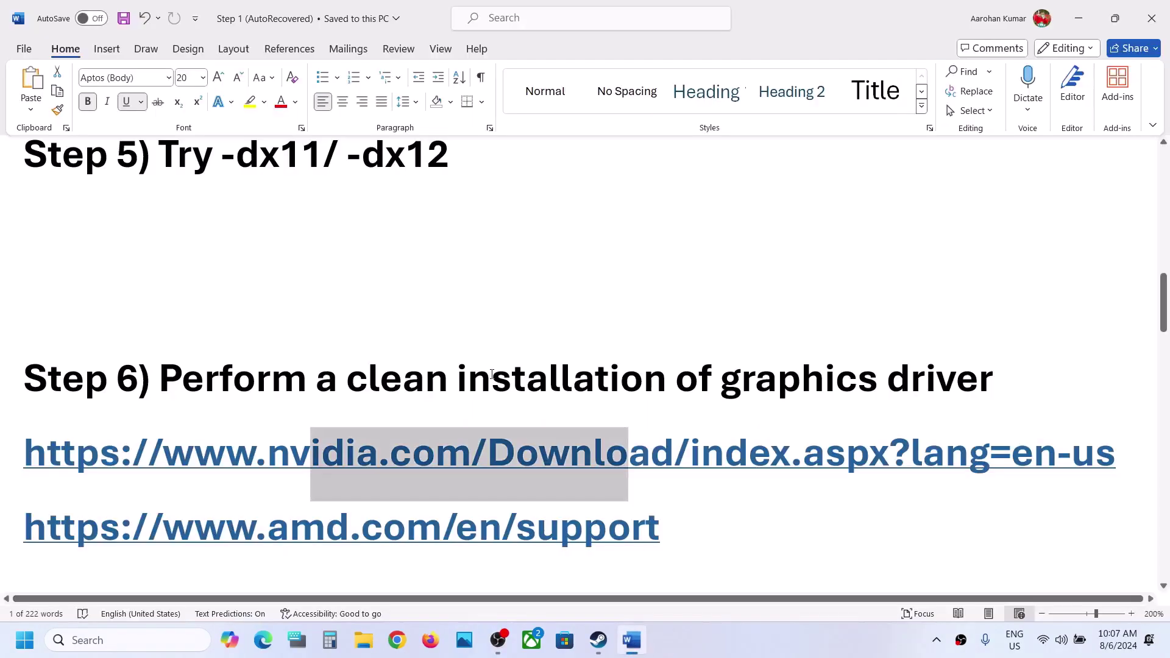
scroll(492, 373, down, 3)
scroll(492, 373, down, 2)
scroll(488, 374, up, 2)
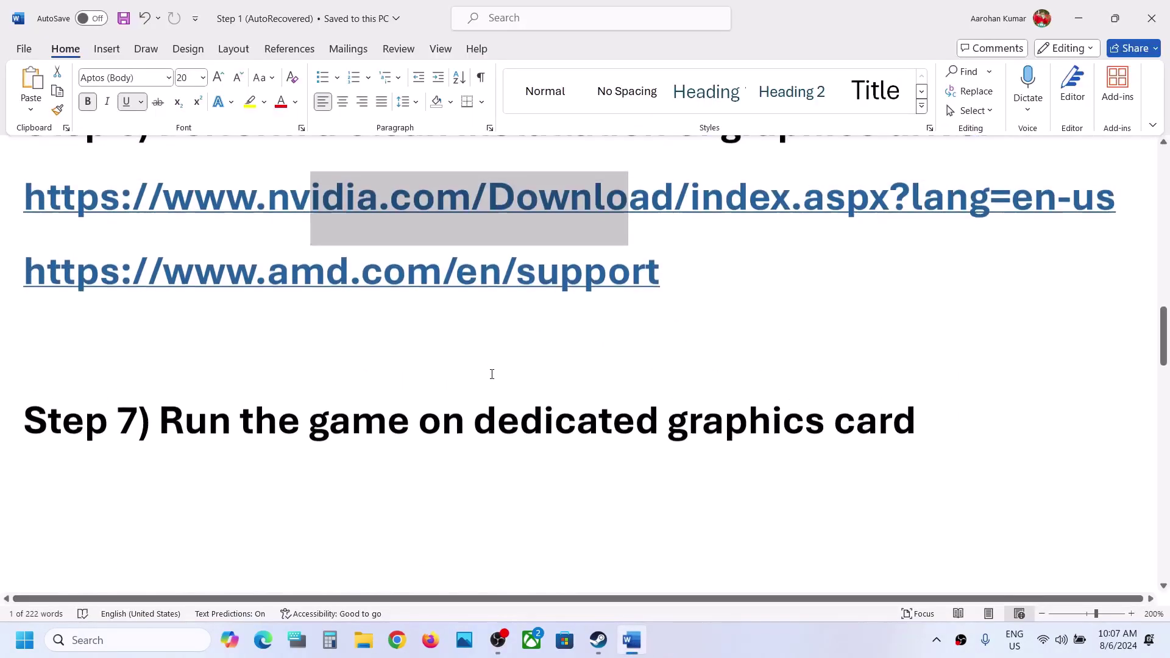
click(773, 423)
double_click(772, 425)
key(ctrl+c)
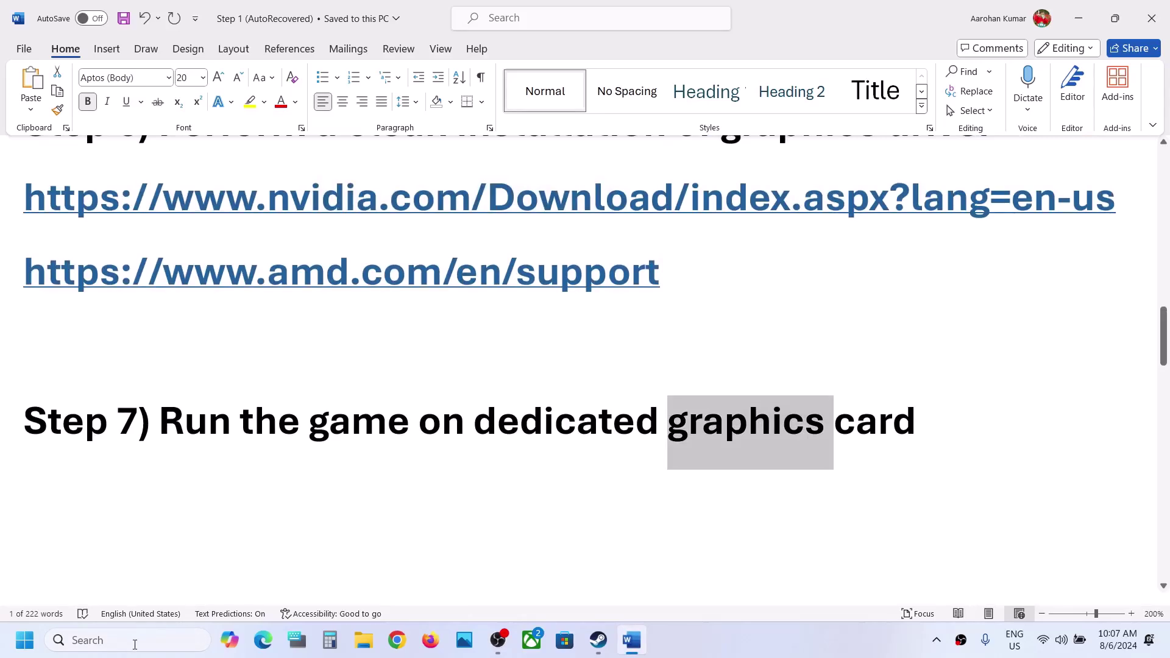
Step: Search Windows for "graphics settings" using the copied word and open the Graphics settings page
click(135, 647)
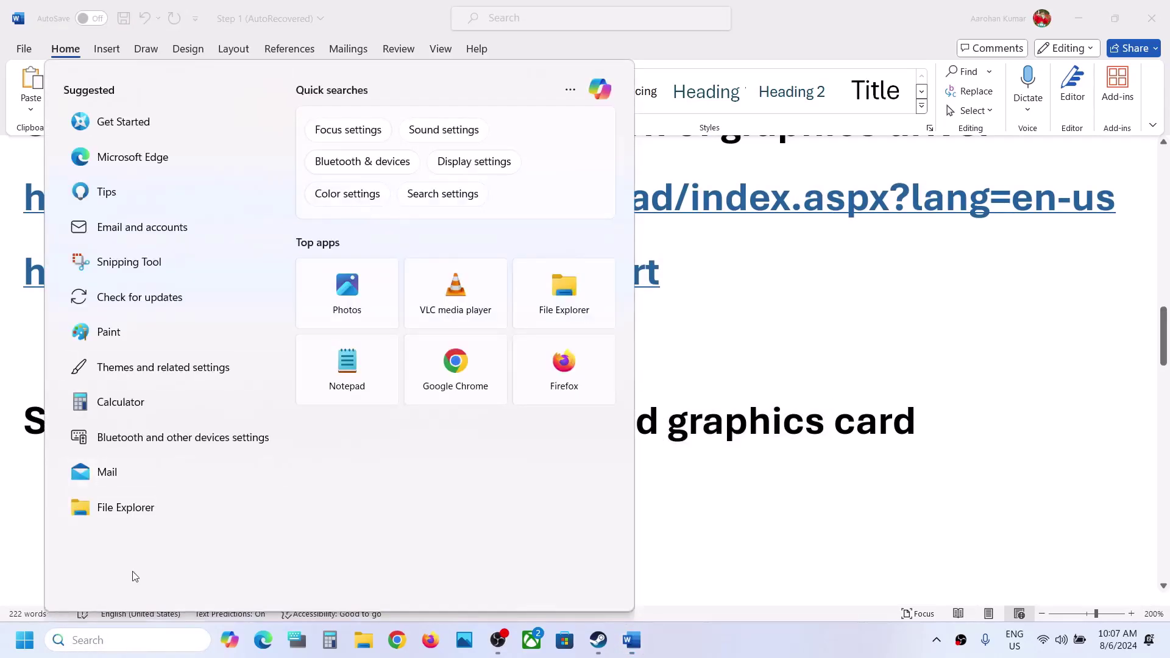
key(ctrl+v)
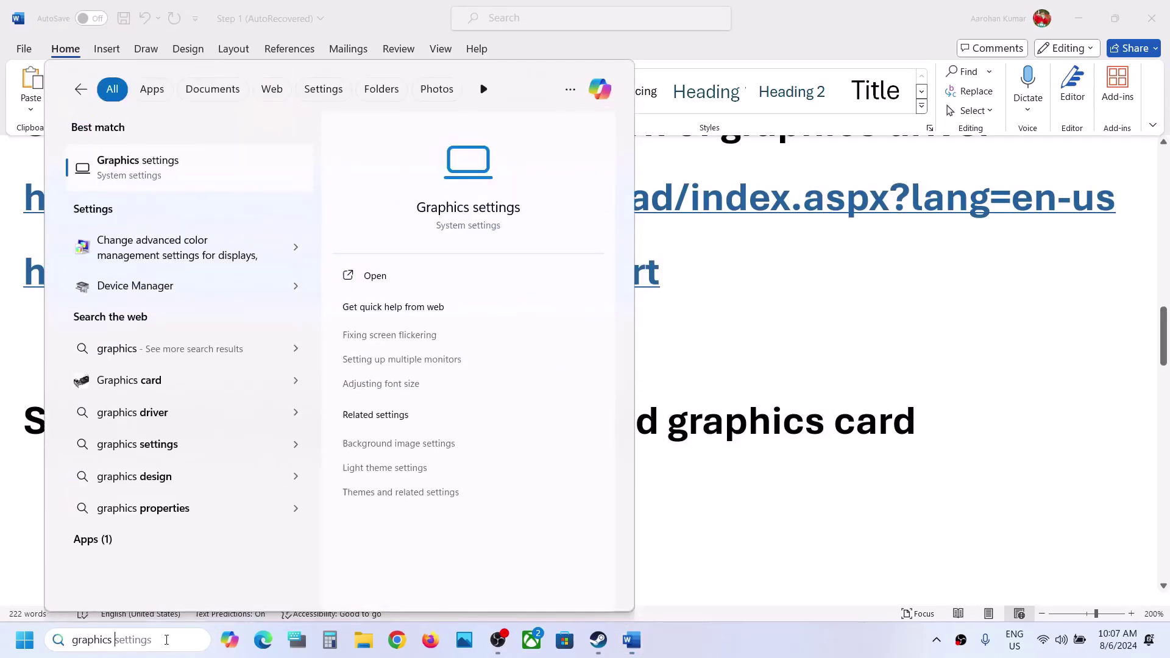
text(settings)
click(156, 163)
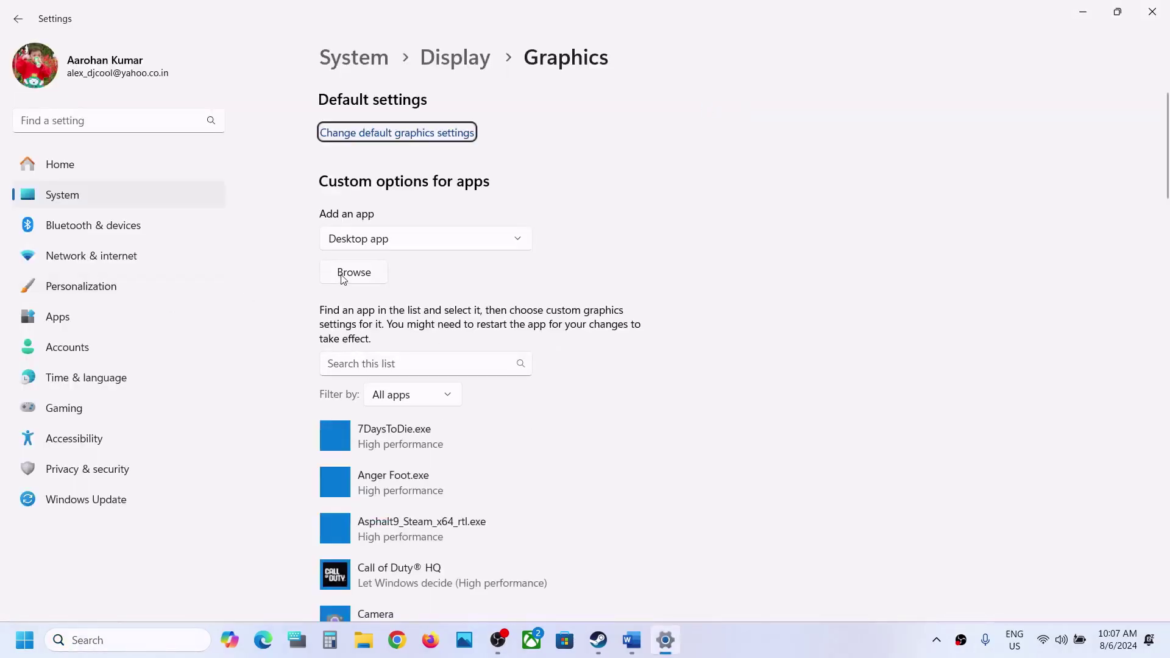
Step: Start adding a desktop app to the custom graphics options and browse to C:\Program Files (x86)\Steam
click(342, 277)
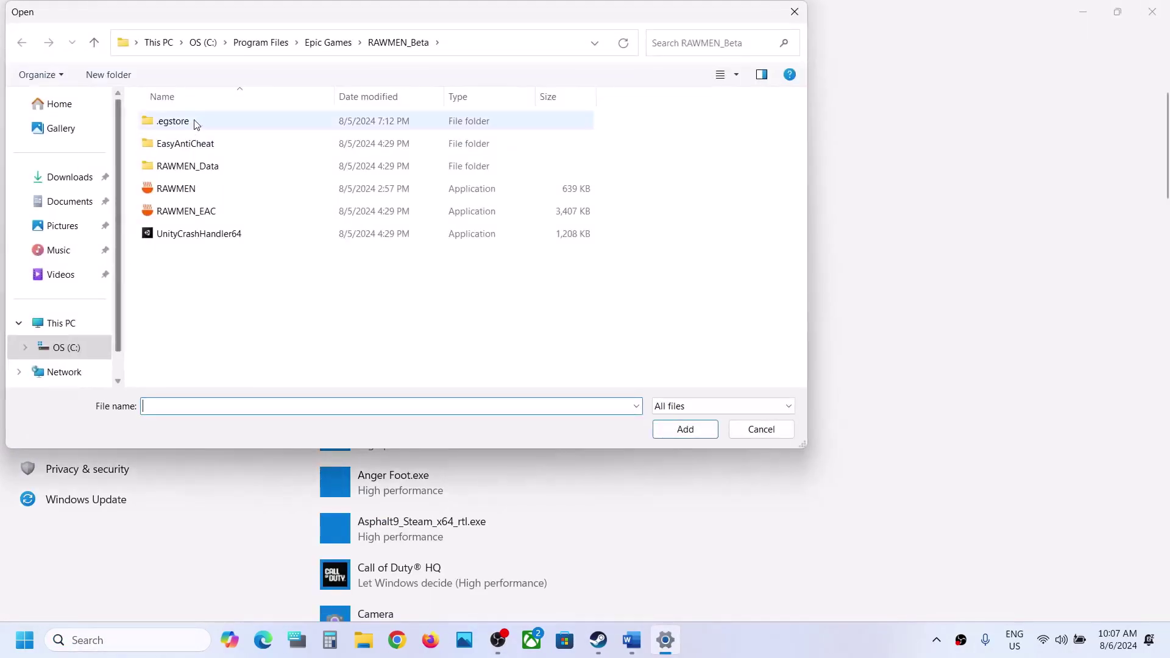
click(214, 44)
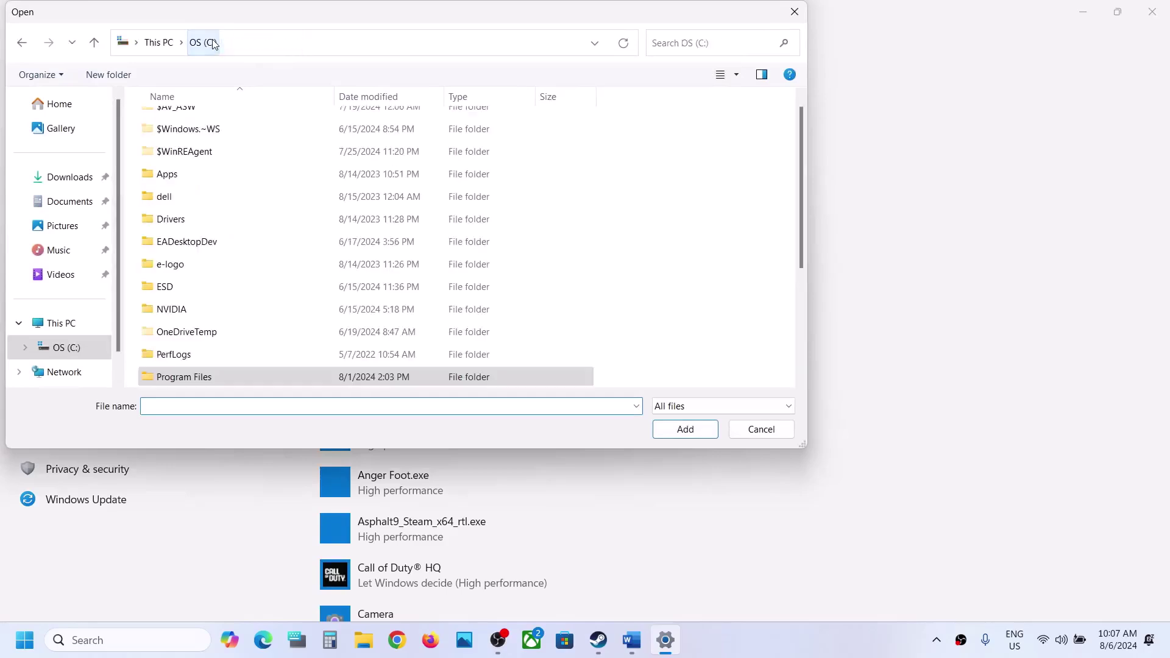
scroll(209, 326, down, 2)
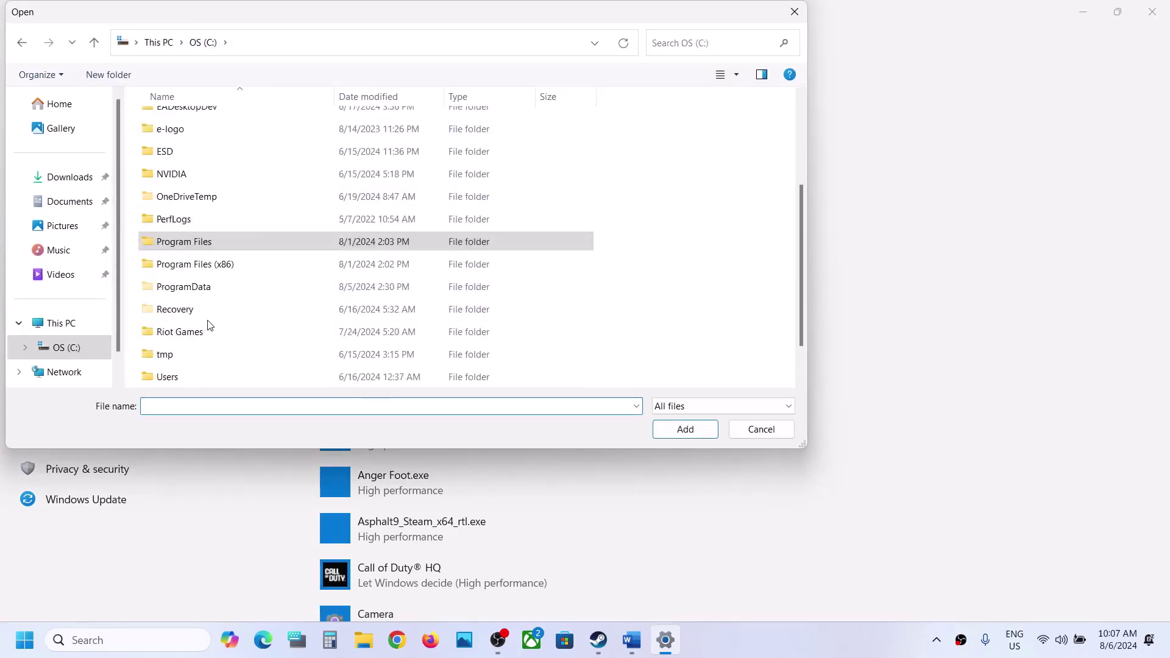
double_click(218, 264)
scroll(218, 264, down, 5)
click(202, 267)
double_click(201, 267)
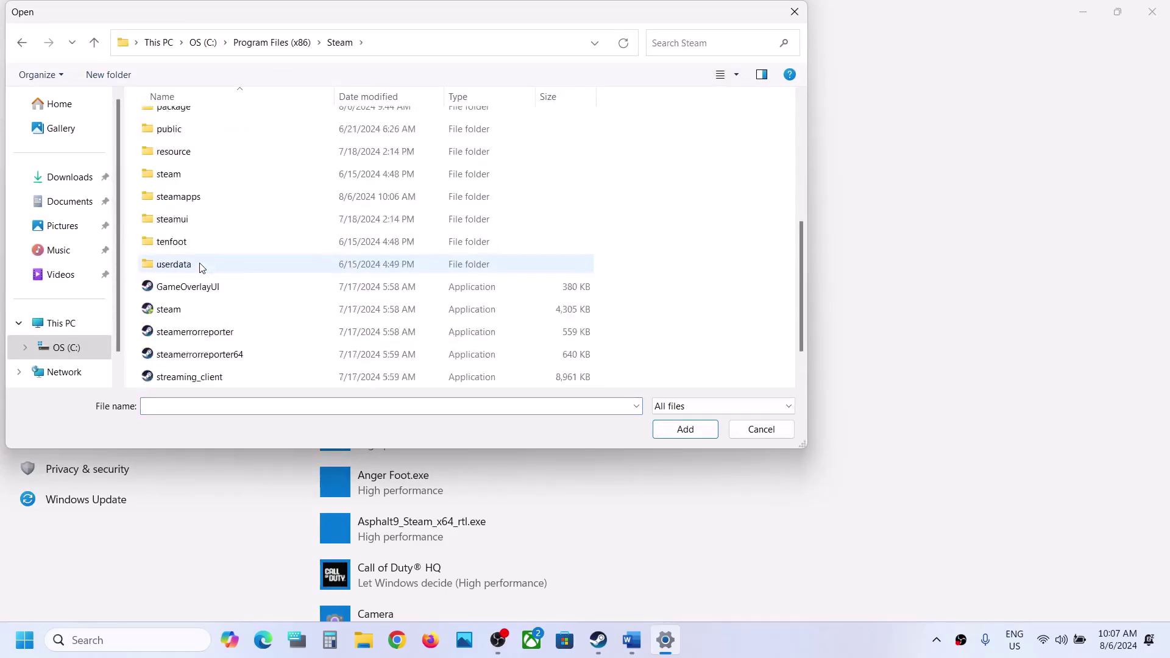
Step: Add the FieldsOfMistria application from steamapps\common\Fields of Mistria to the graphics app list
scroll(195, 256, down, 1)
double_click(193, 157)
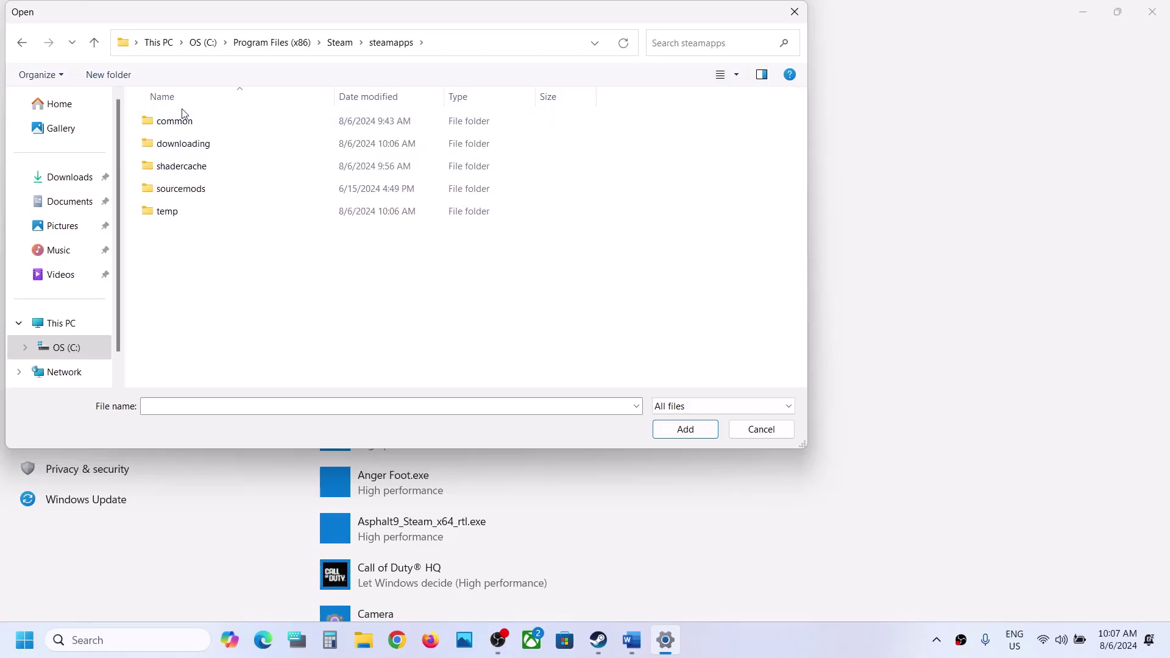
double_click(177, 123)
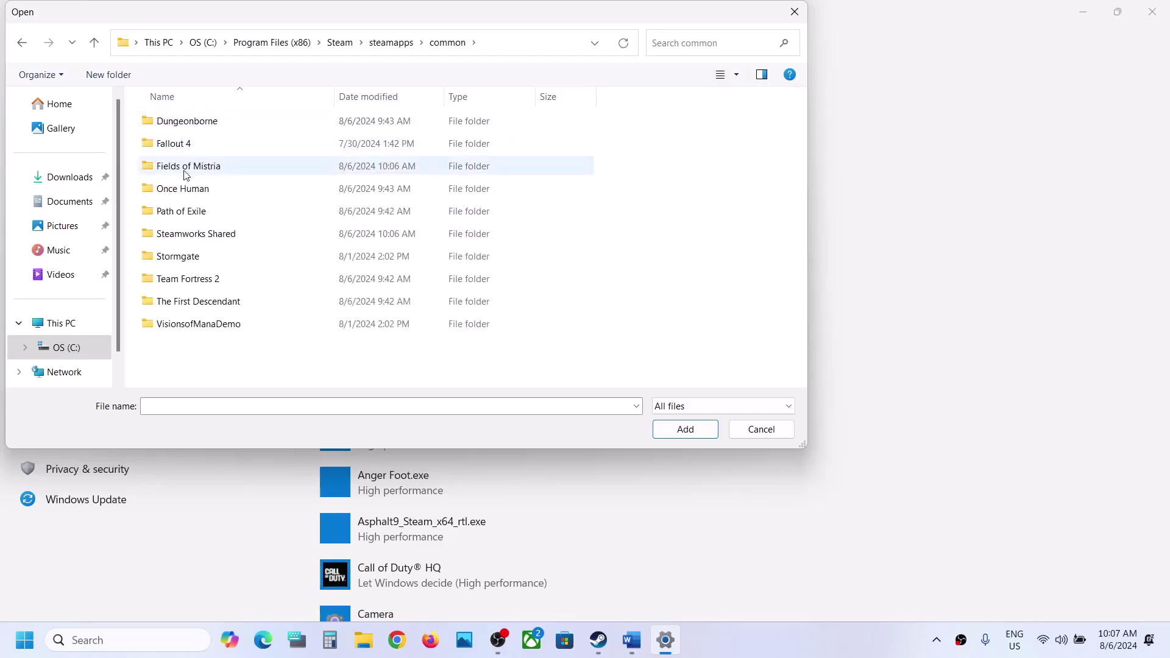
double_click(185, 174)
click(209, 194)
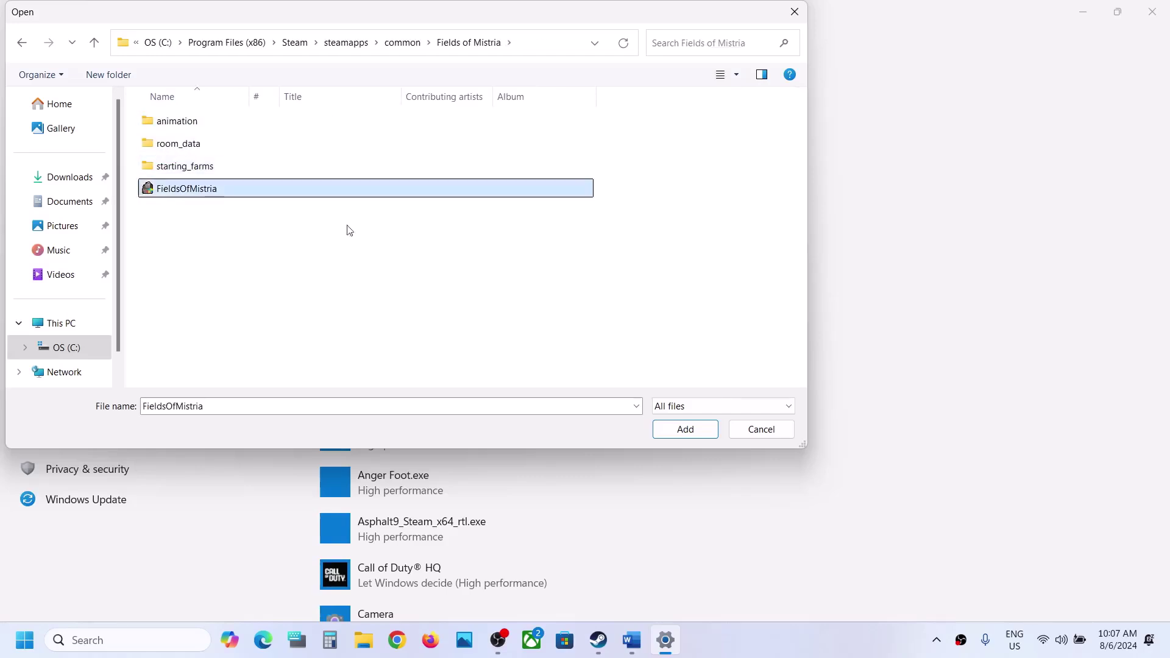
click(674, 431)
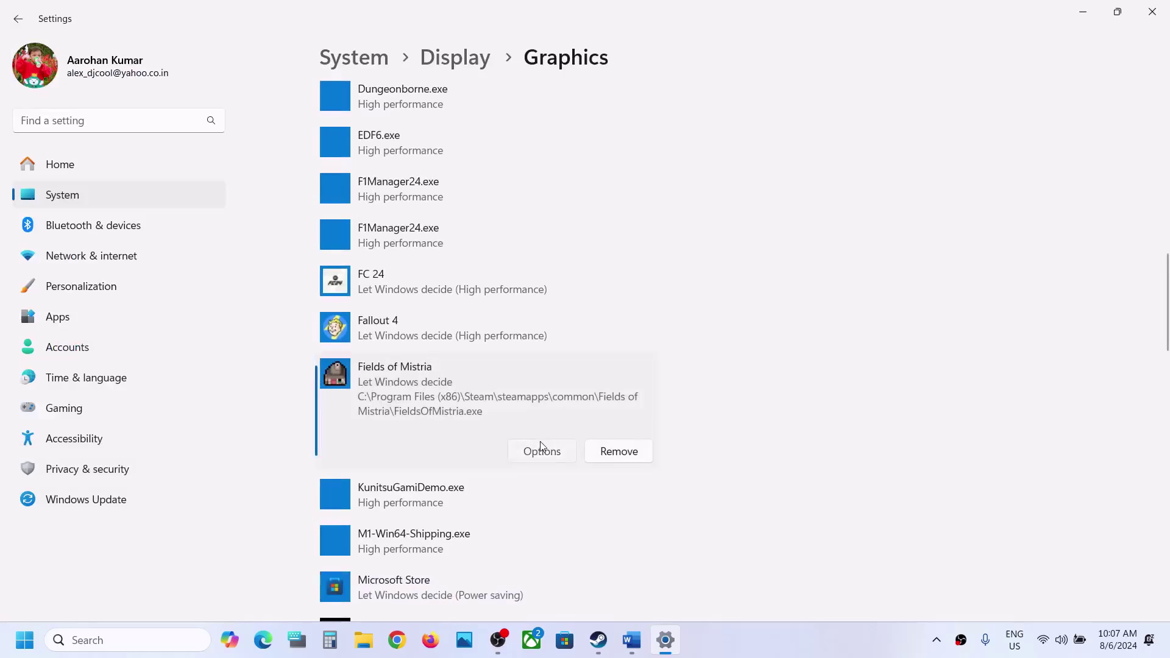
Step: Set the Fields of Mistria graphics preference to High performance, save it and close Settings
click(540, 448)
click(504, 311)
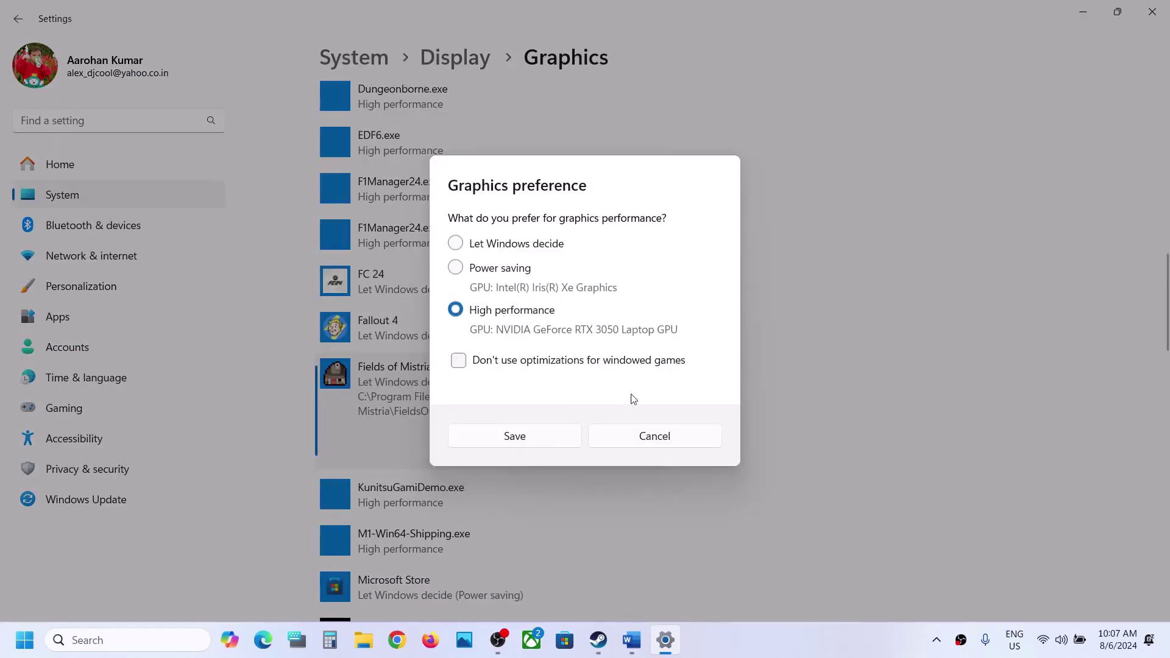
click(515, 437)
click(1149, 9)
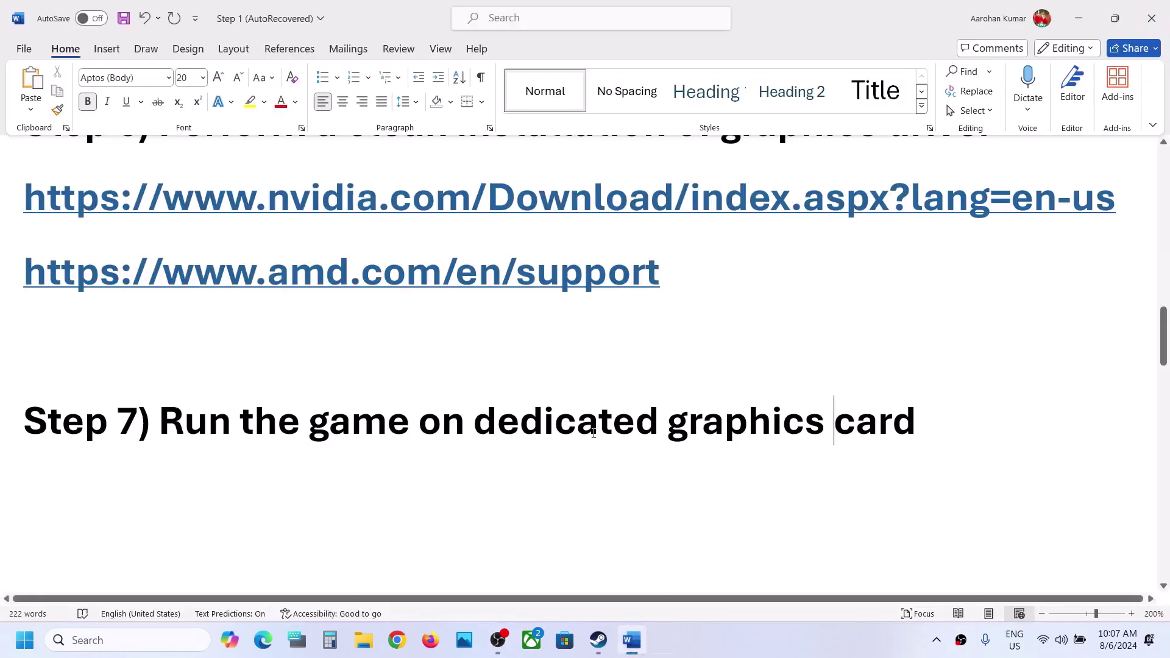
Step: Copy the Visual C++ link from Step 8 of the document and open it in Chrome
scroll(596, 433, down, 5)
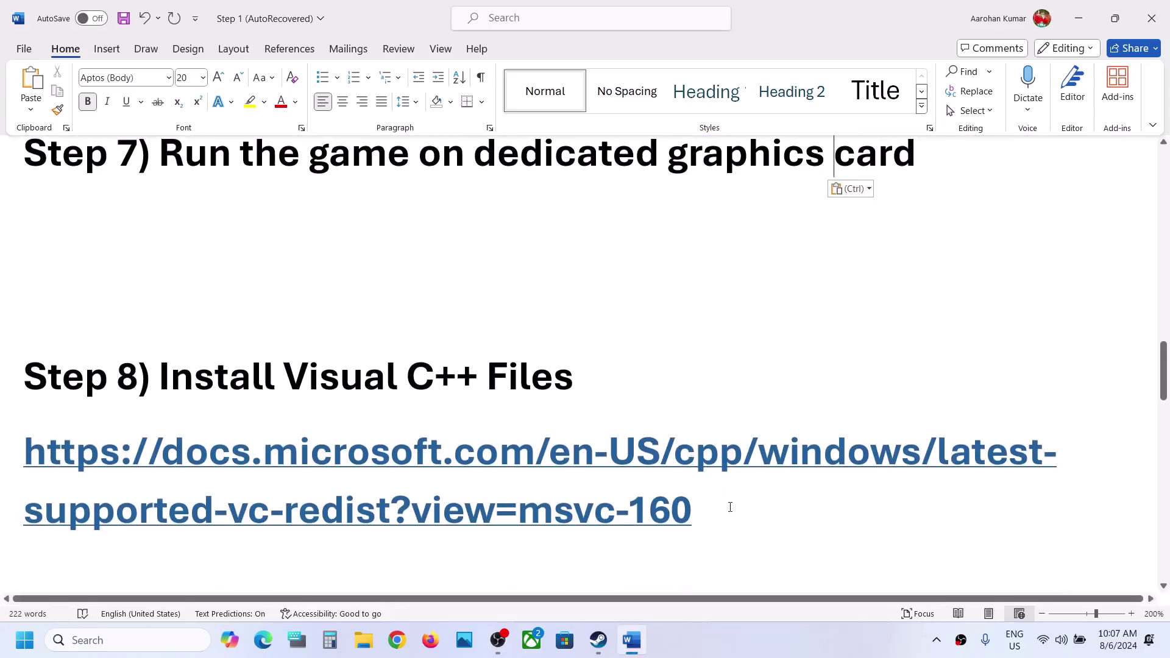
triple_click(578, 493)
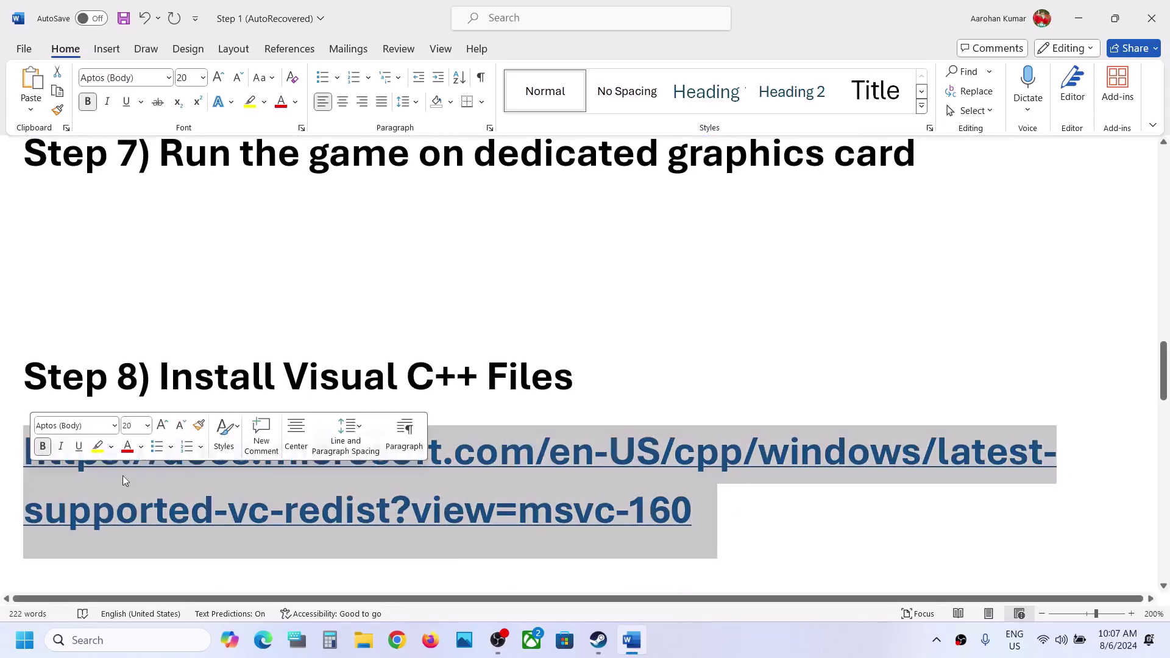
key(ctrl+c)
click(397, 640)
key(ctrl+v)
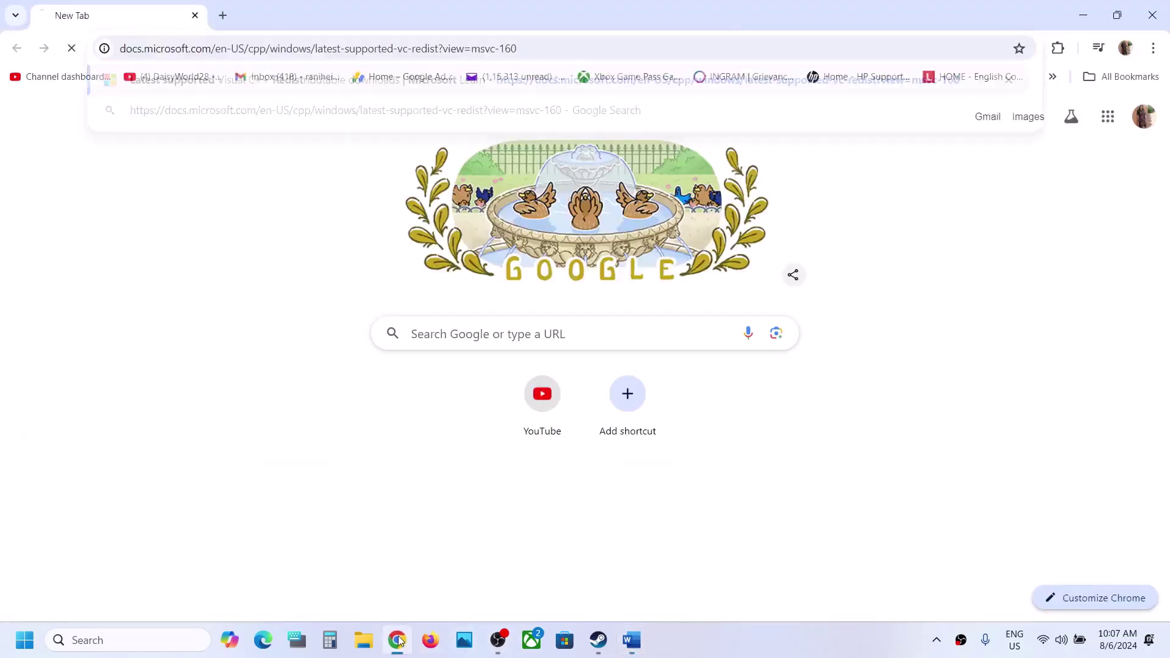
key(Return)
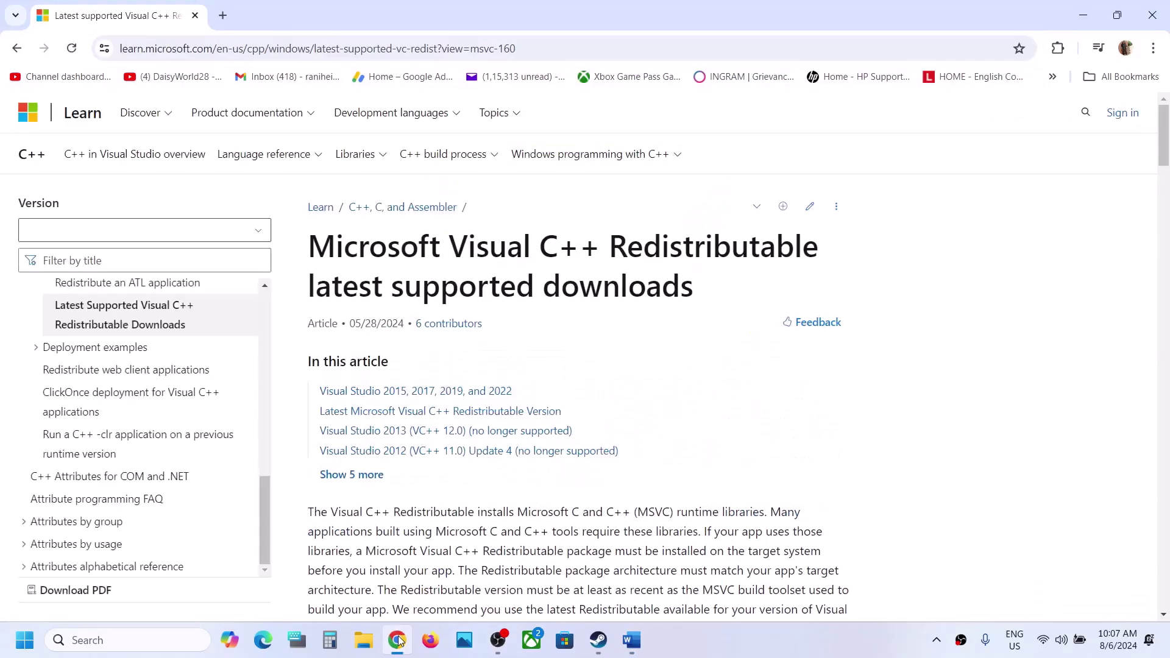
Step: Download the X86 Visual C++ Redistributable from the latest version table, launch its installer and start a repair
scroll(551, 435, down, 10)
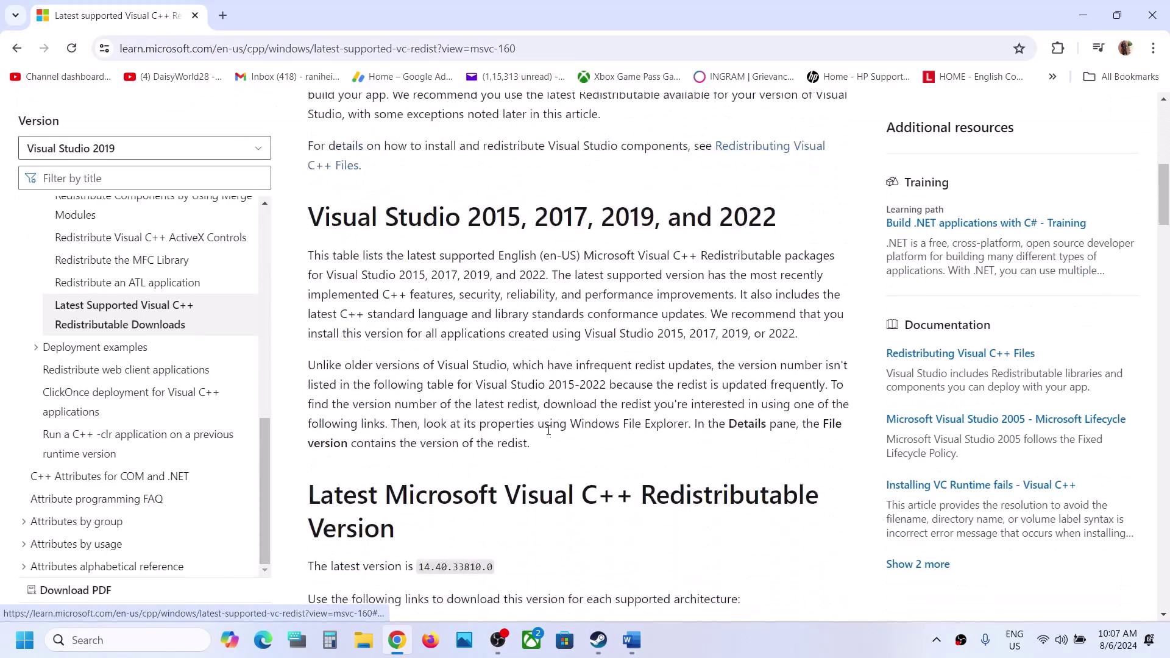
double_click(319, 353)
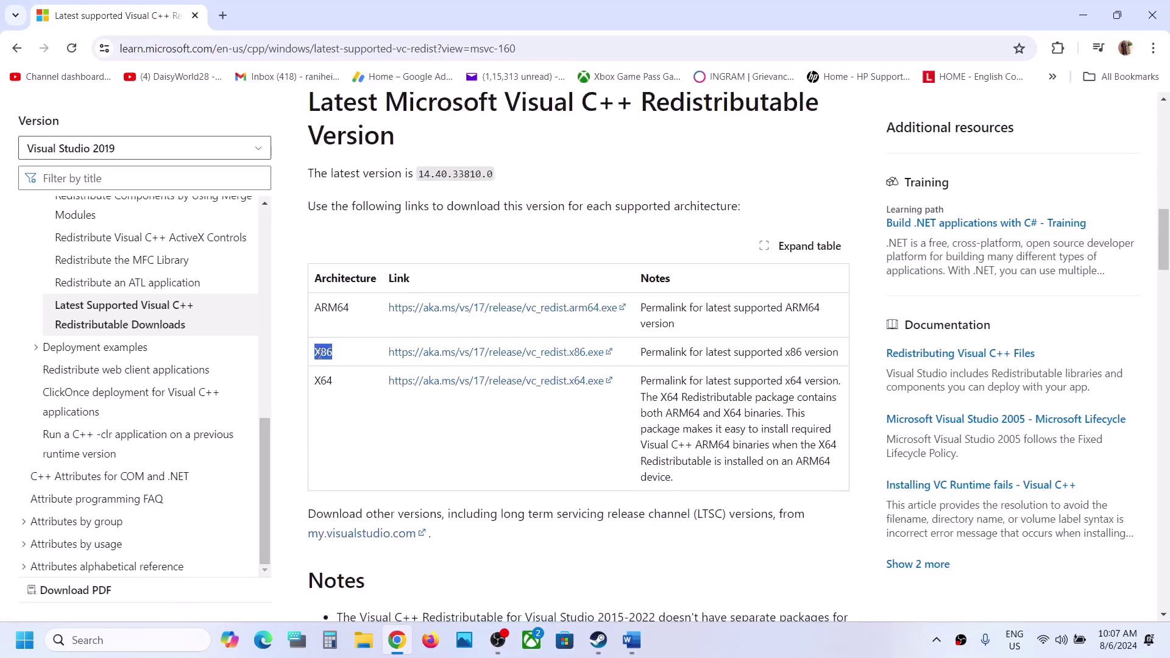
double_click(323, 381)
double_click(324, 353)
click(582, 352)
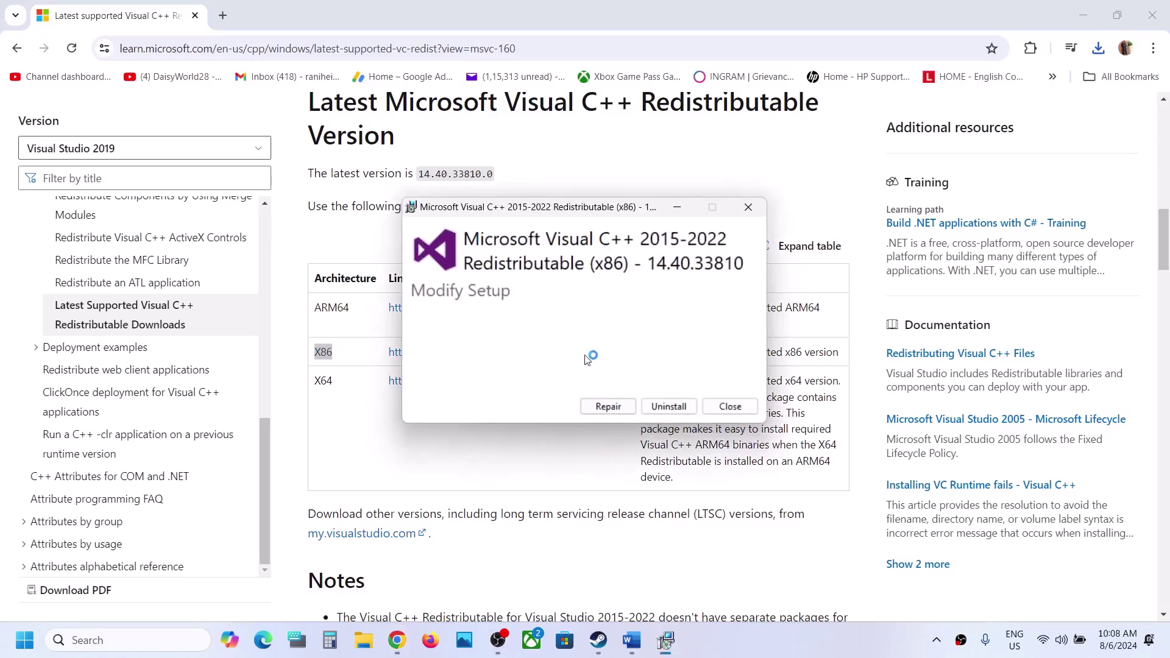
click(609, 407)
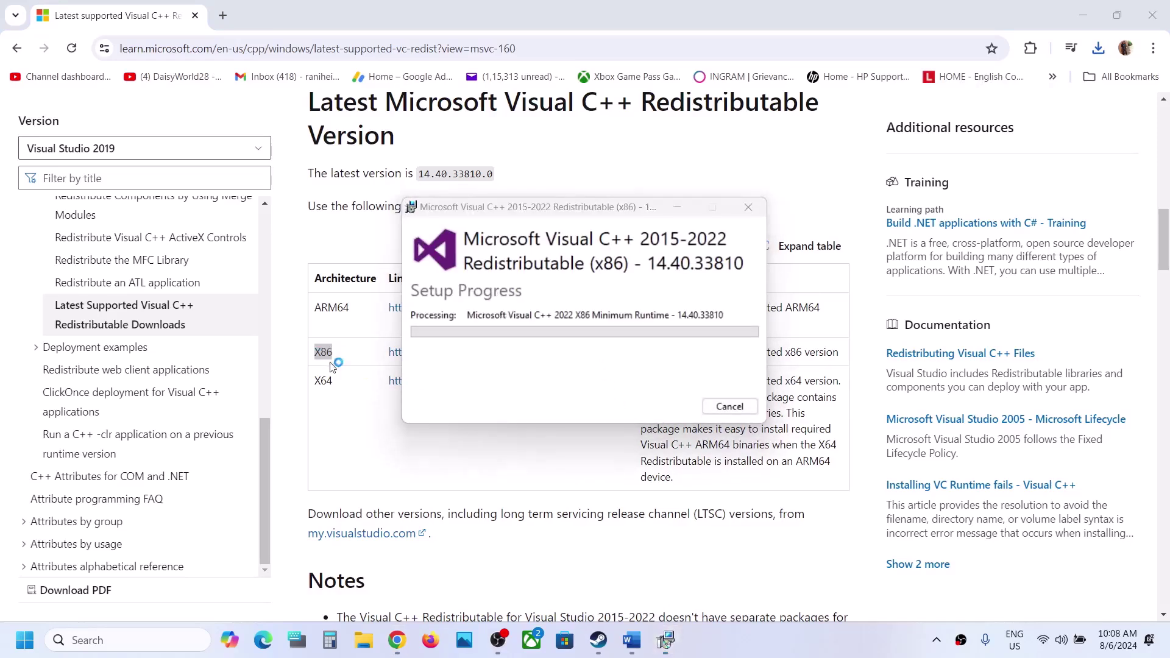
Step: Download and launch the X64 Visual C++ Redistributable, try to repair the installation and dismiss the message
double_click(323, 381)
click(498, 380)
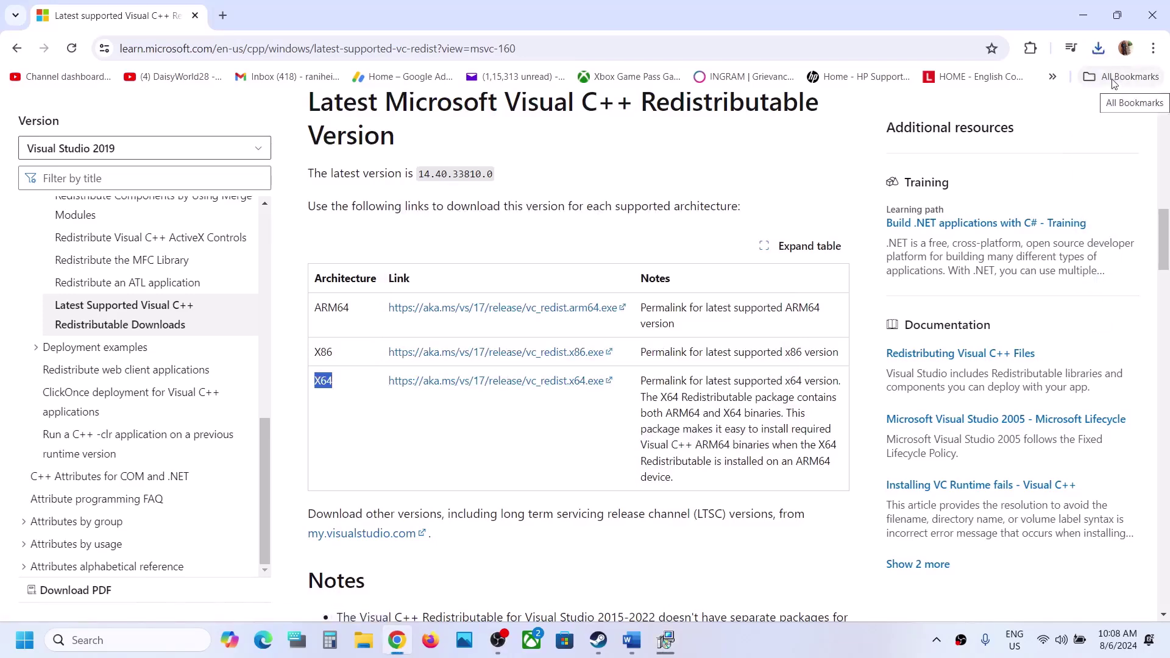
click(1098, 48)
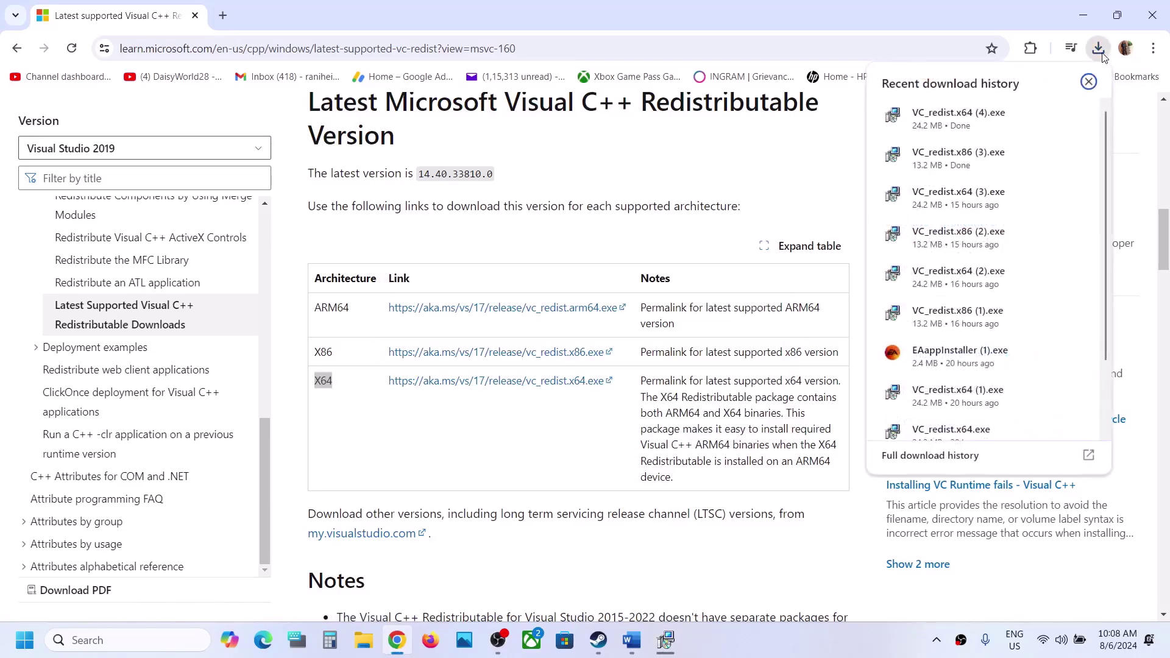
click(990, 123)
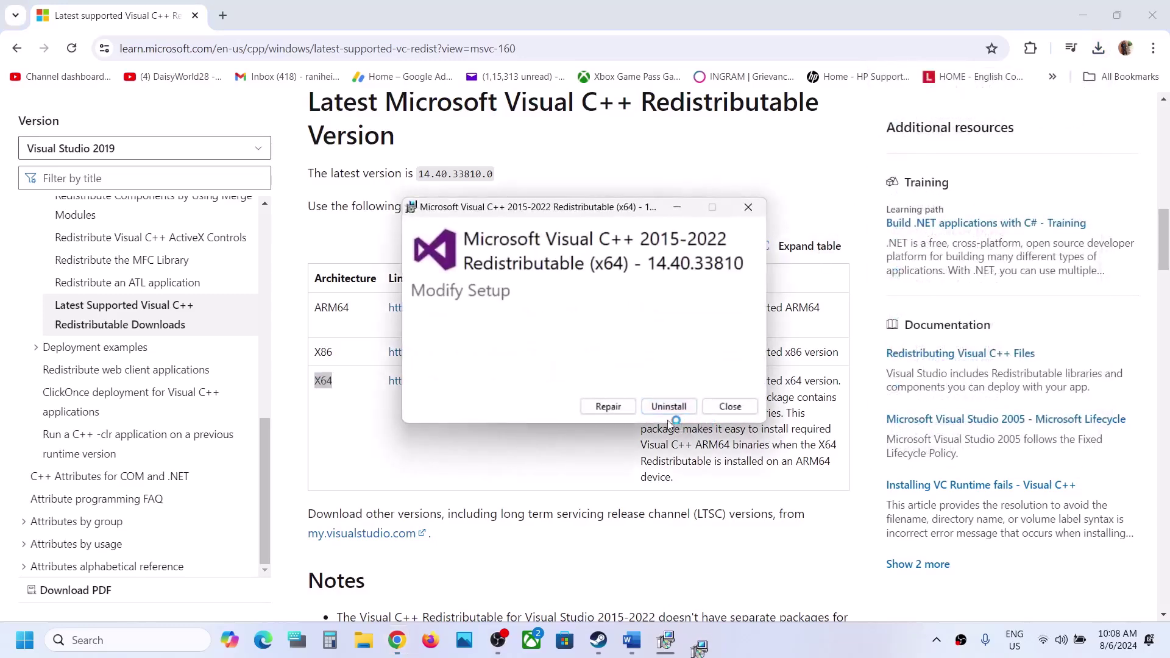
click(610, 406)
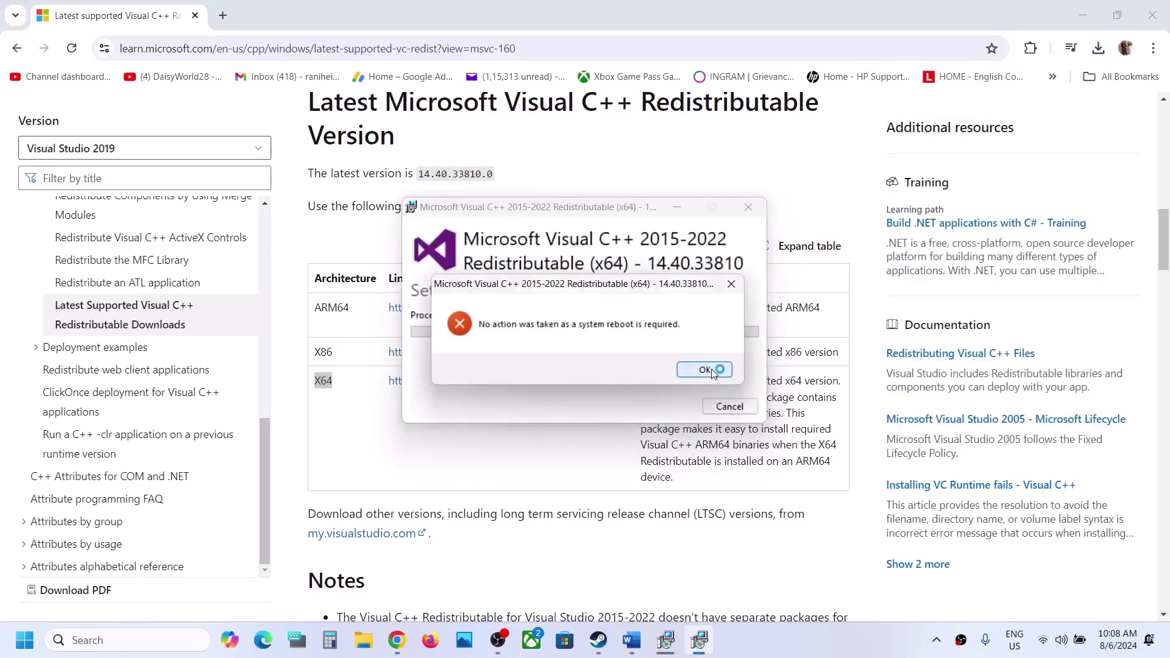
click(707, 369)
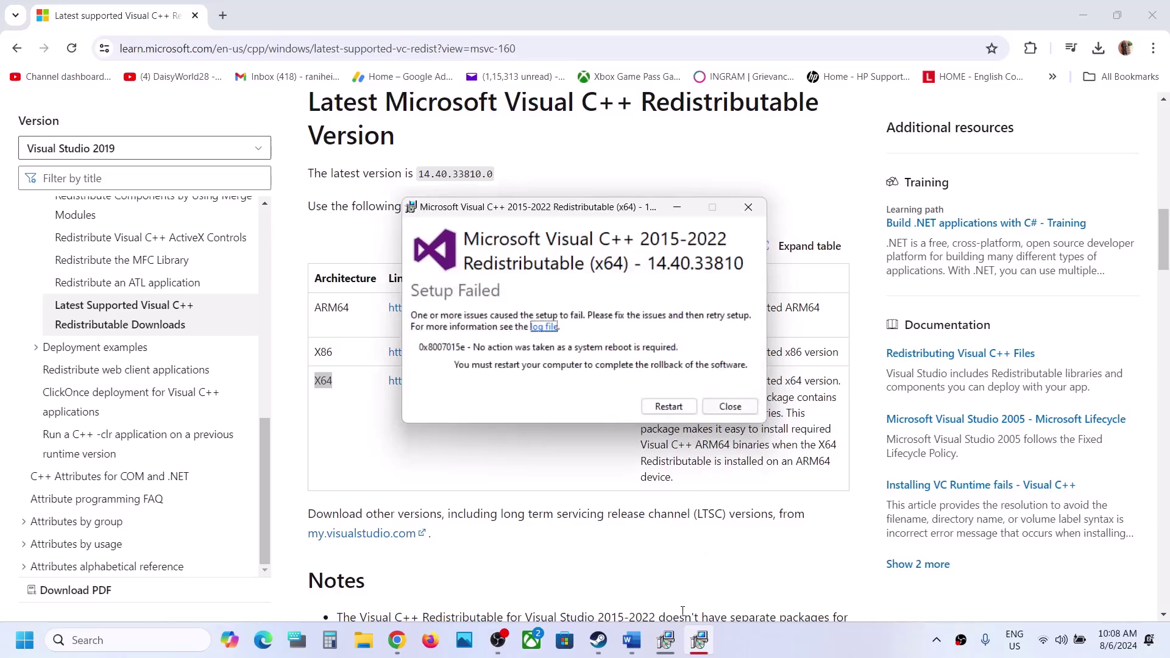
Step: Bring up the x86 setup window beside the x64 one, then show the Windows power options without choosing one
click(666, 640)
drag(657, 216, 390, 249)
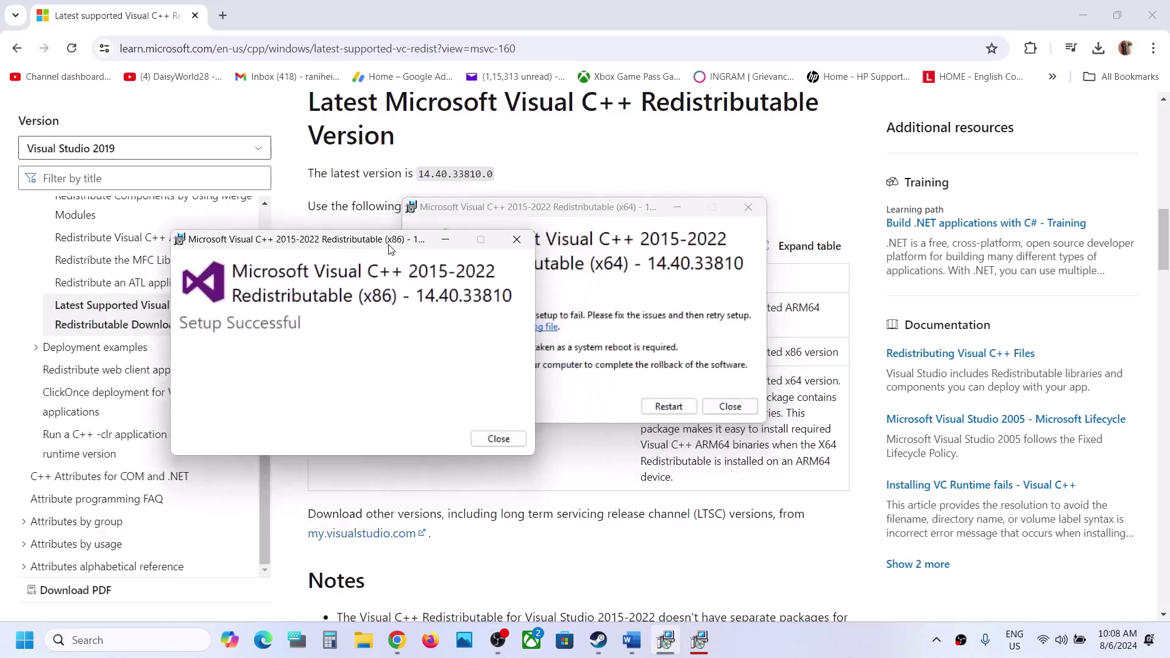
click(24, 640)
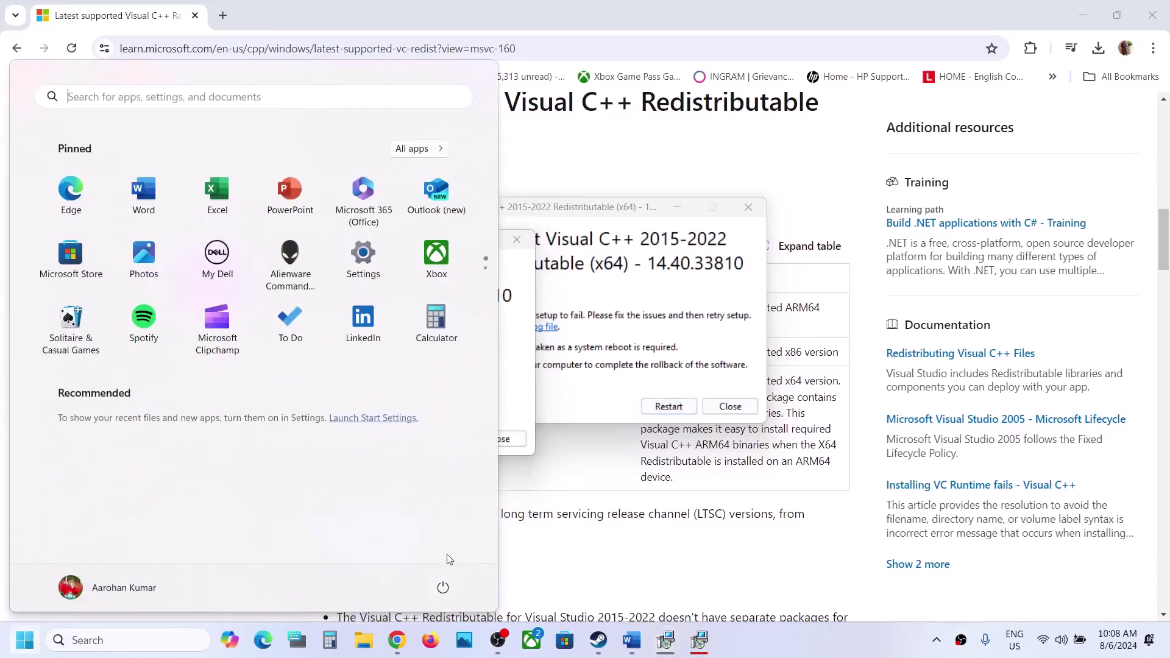
click(443, 587)
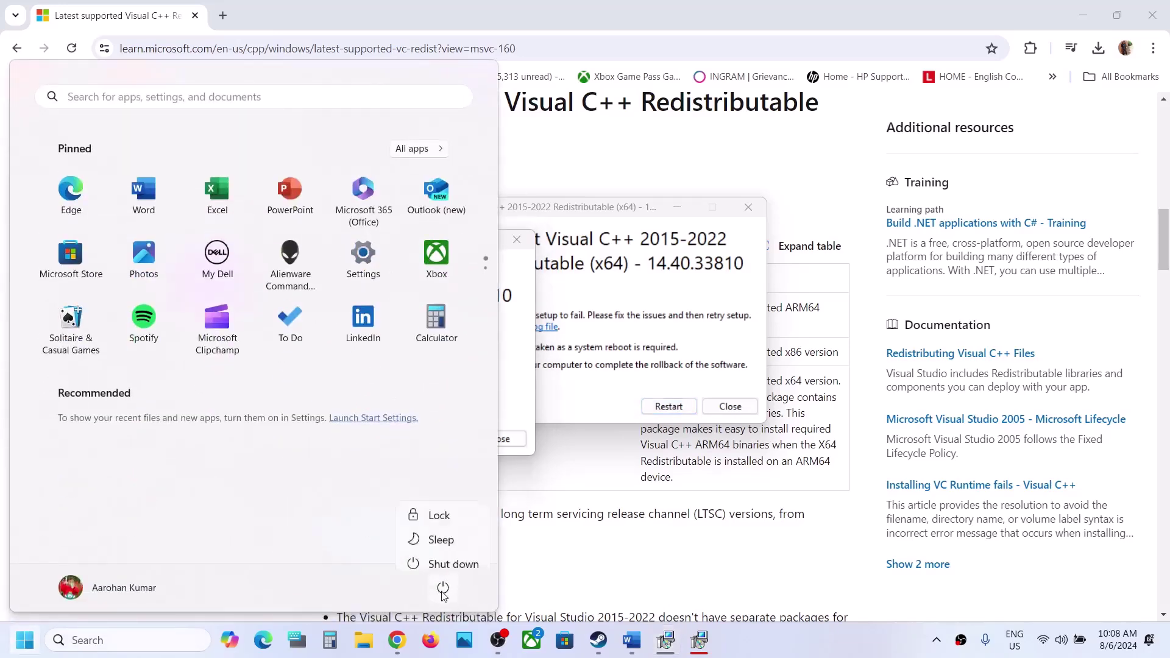
click(600, 638)
Step: Highlight the Step 9 heading about updating Windows in the Word document and check for updates in Windows Update
click(631, 640)
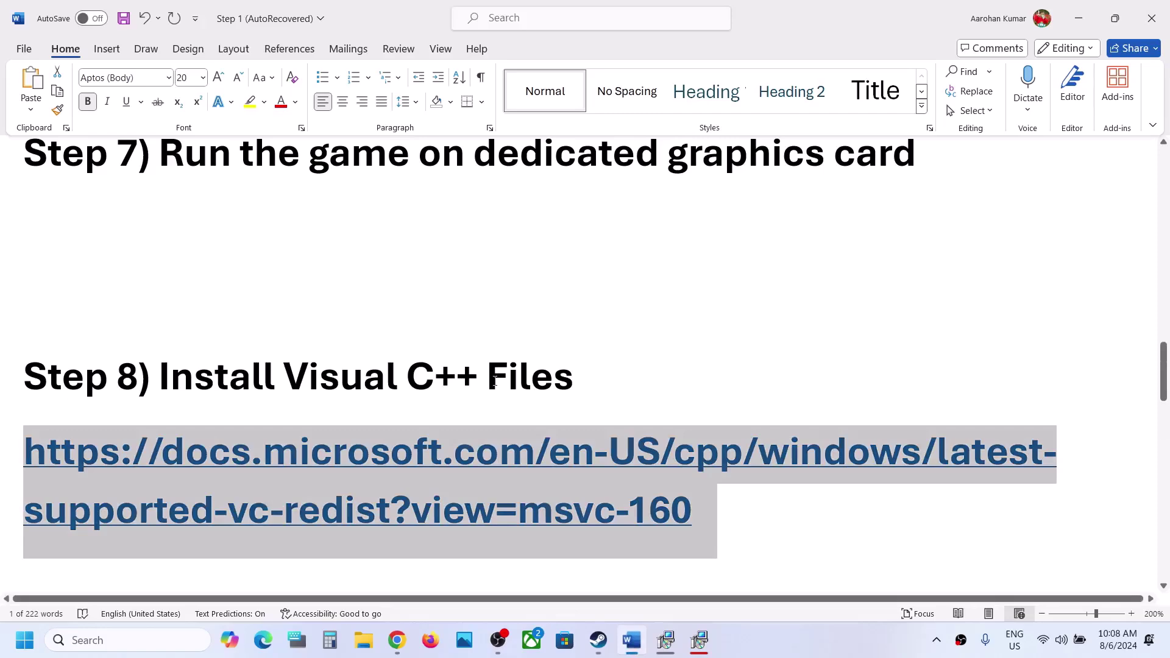
scroll(494, 380, down, 5)
drag(256, 417, 565, 416)
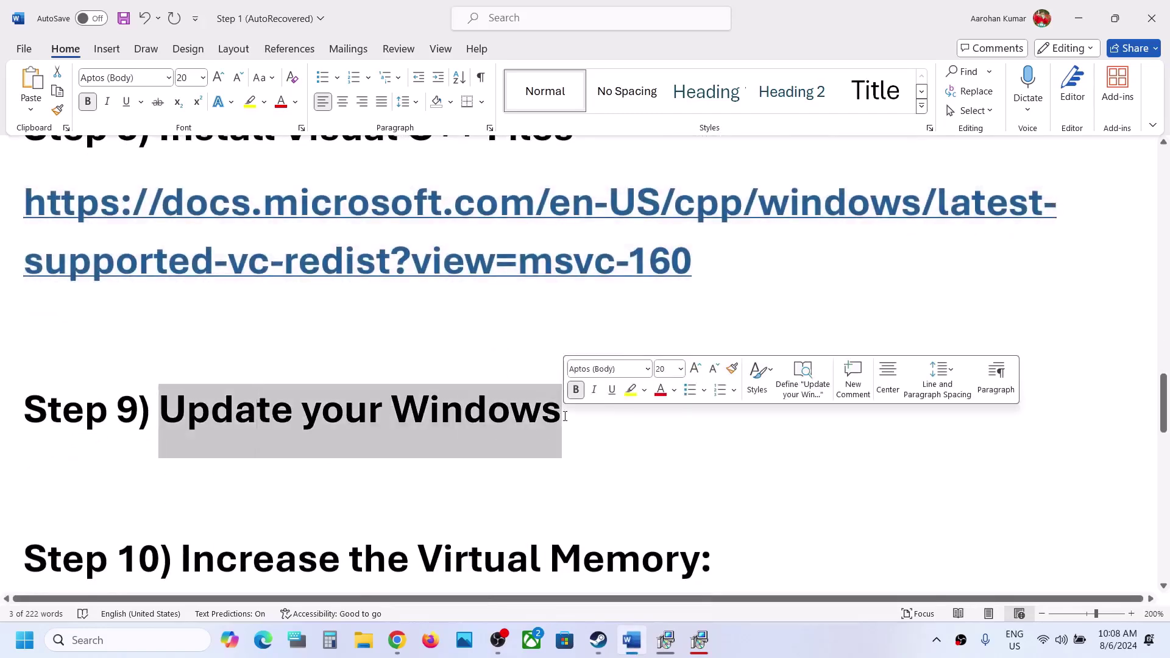
key(super+i)
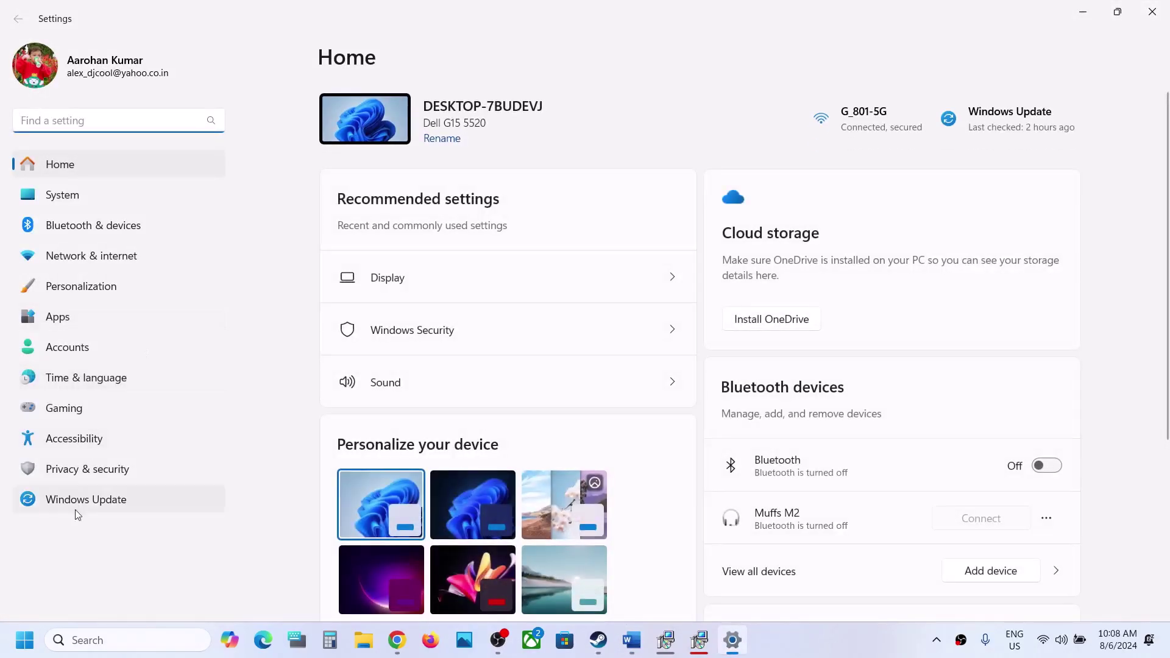
click(75, 509)
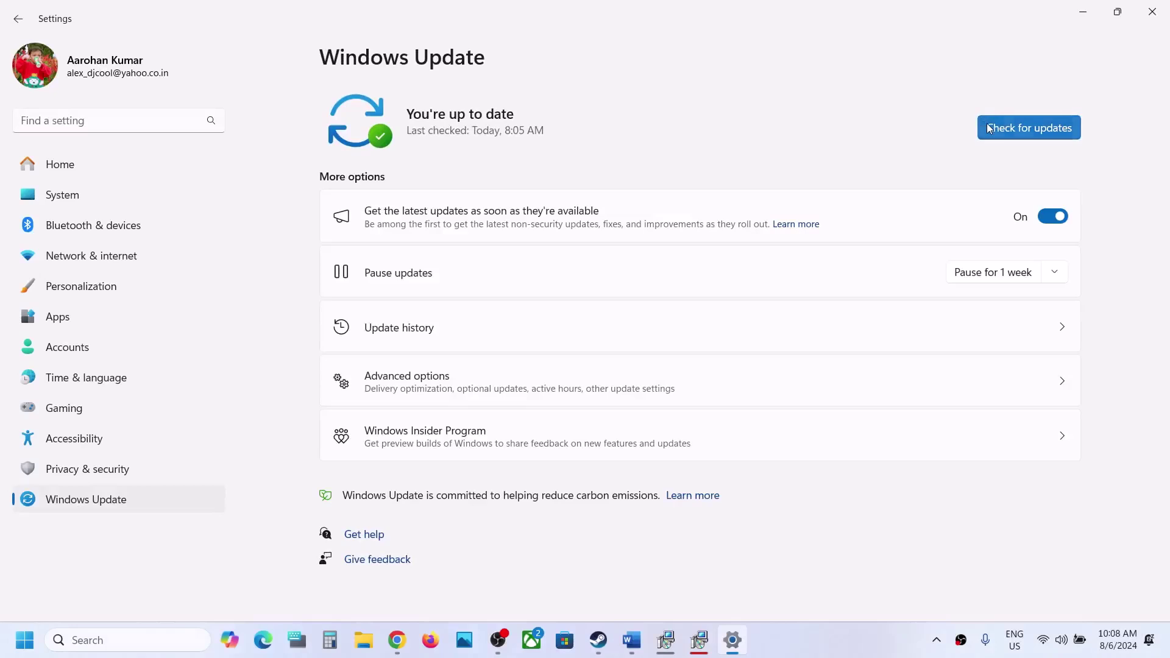
click(984, 128)
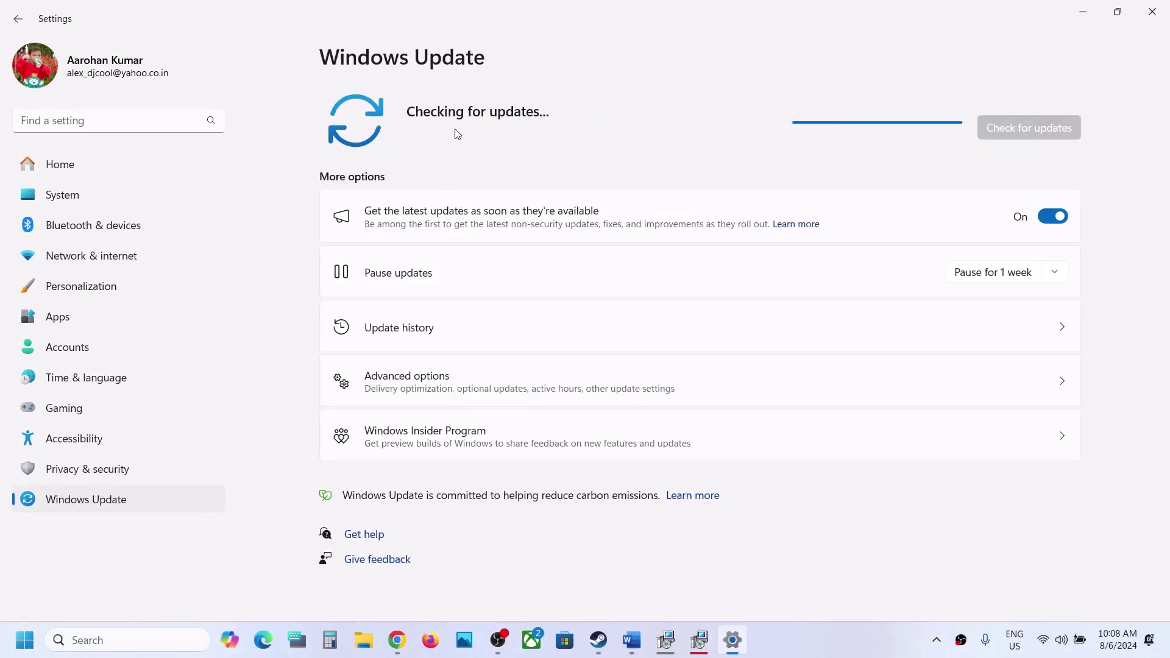
Step: Show the Windows power options without choosing one, and return to the Word document at Step 10 on increasing virtual memory
click(14, 647)
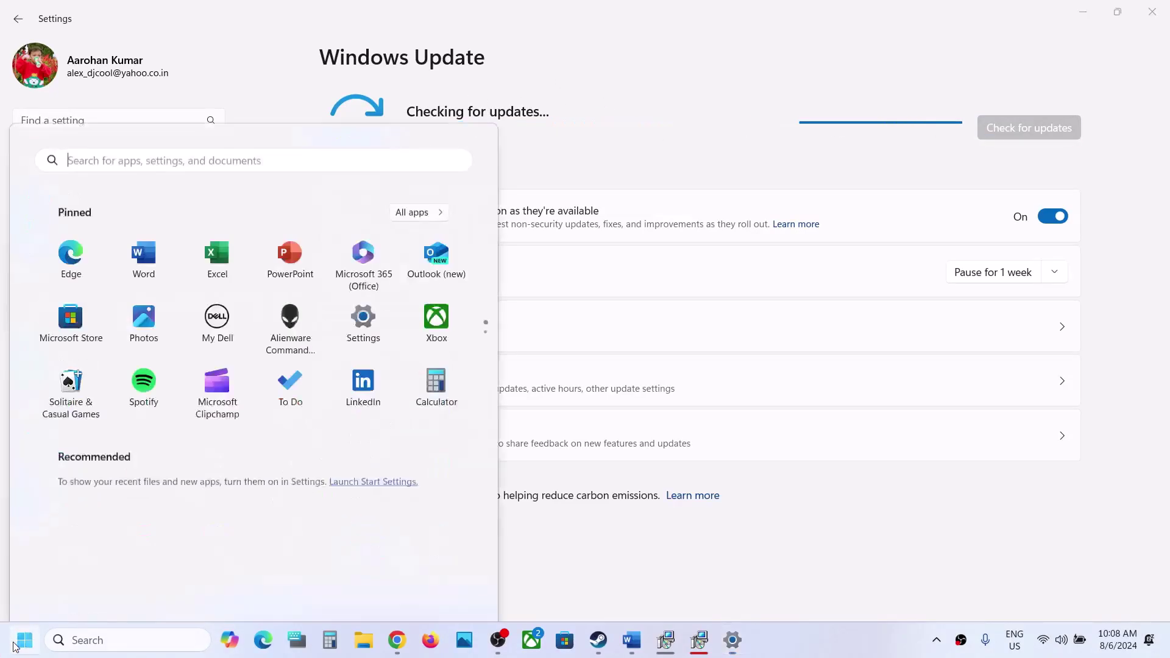
click(444, 589)
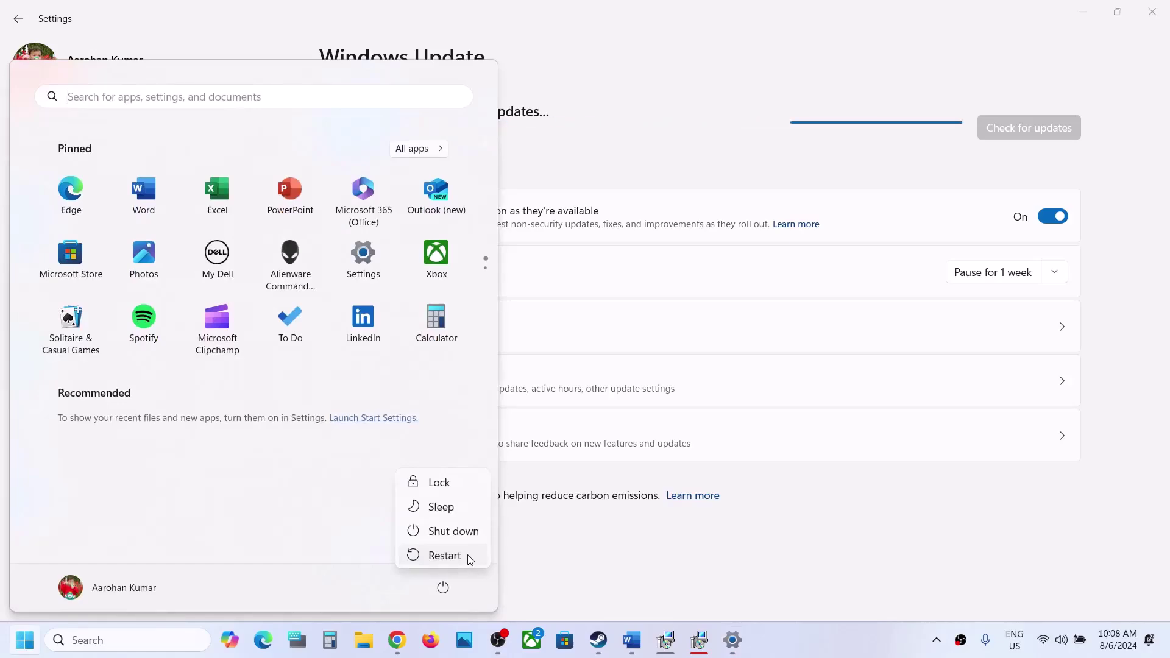
click(597, 640)
click(631, 639)
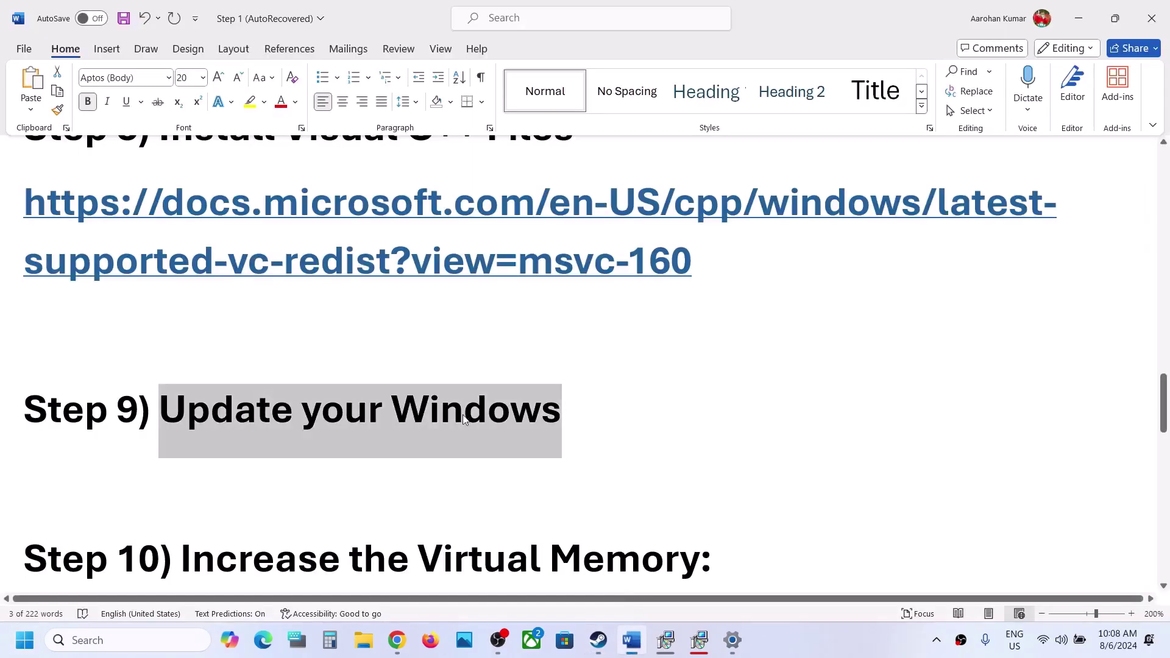
scroll(465, 413, down, 5)
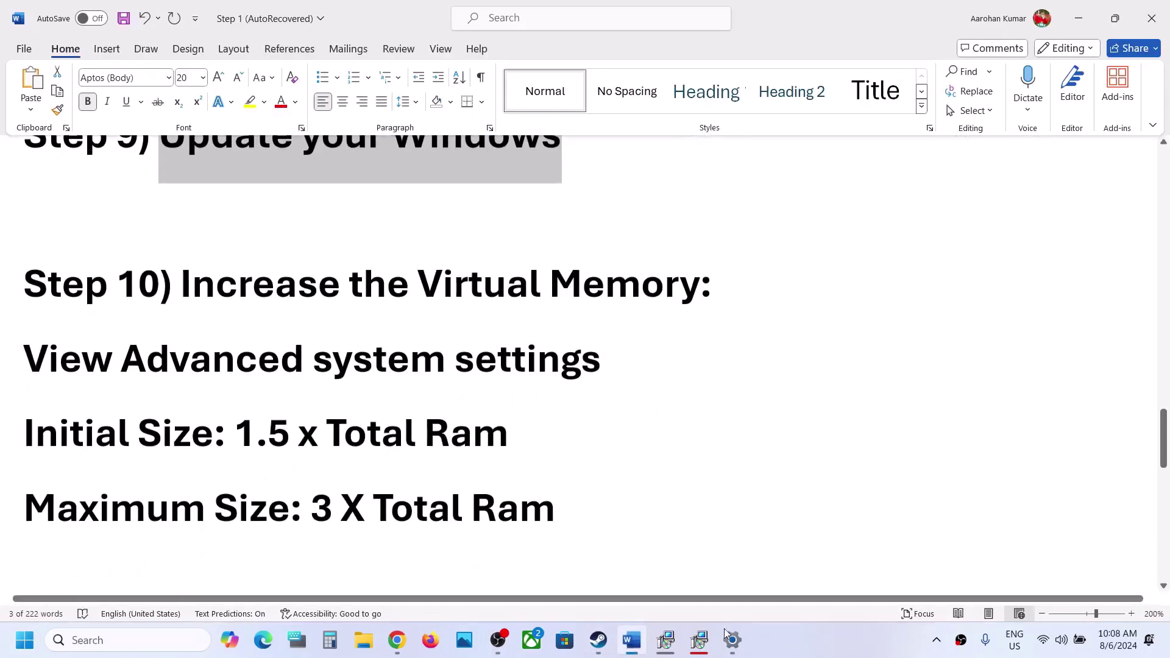
click(597, 640)
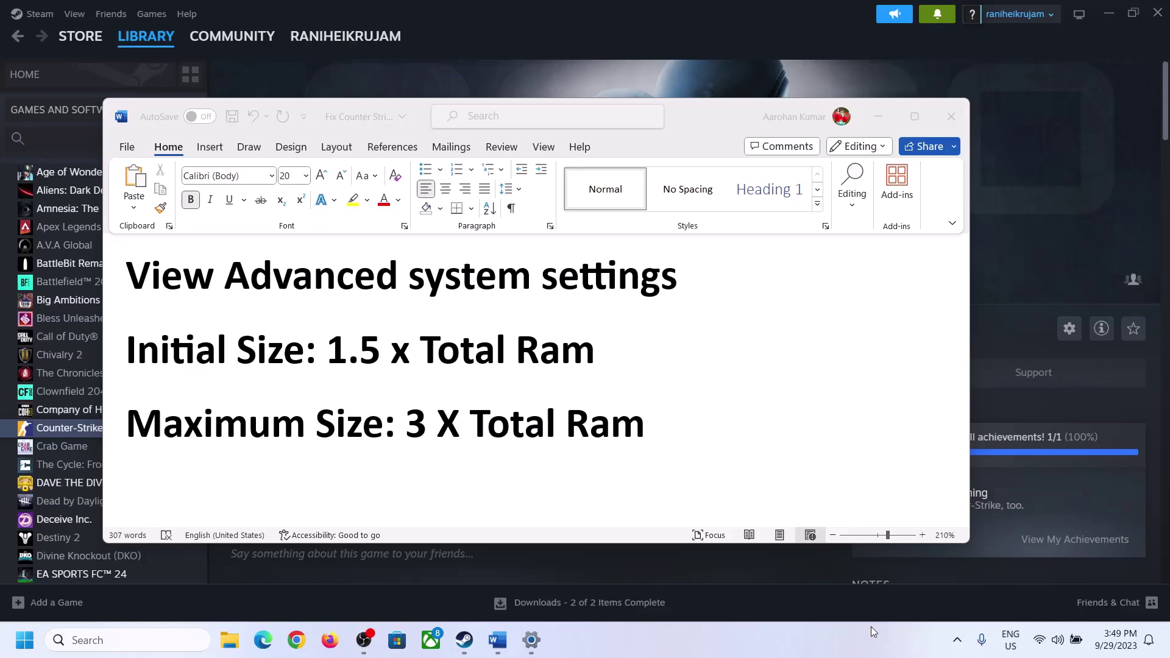
Step: Copy "View Advanced system settings" from the document, find it with Windows search and open System Properties, placing the window over the document
click(165, 282)
drag(165, 283, 631, 304)
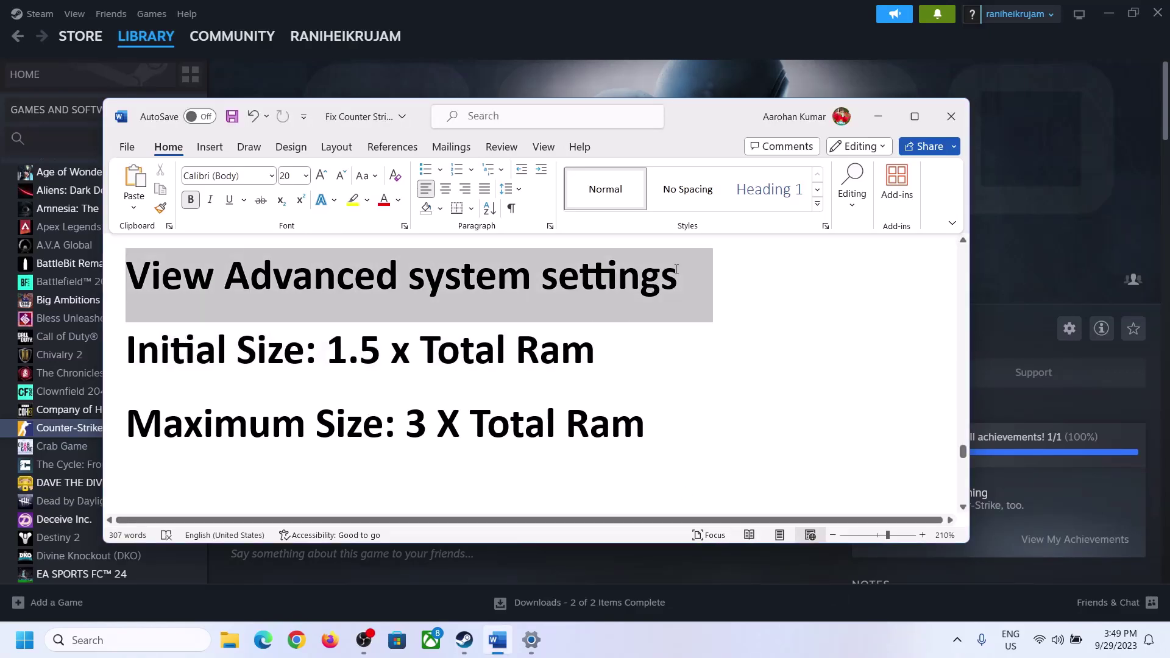
key(ctrl+c)
click(126, 639)
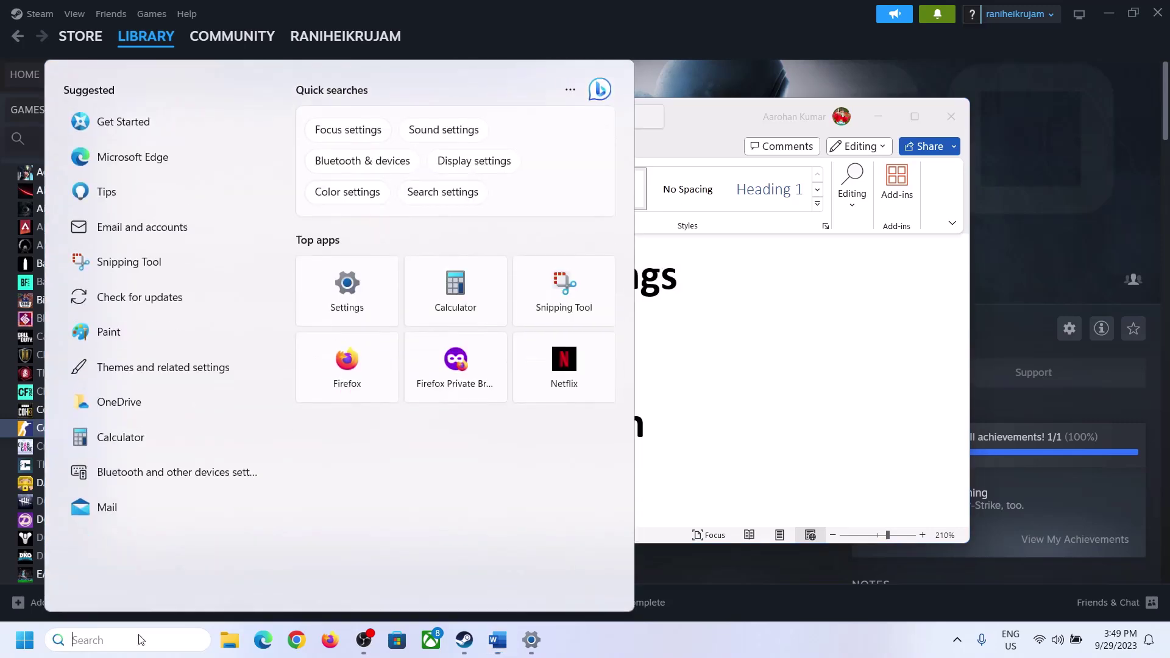
key(ctrl+v)
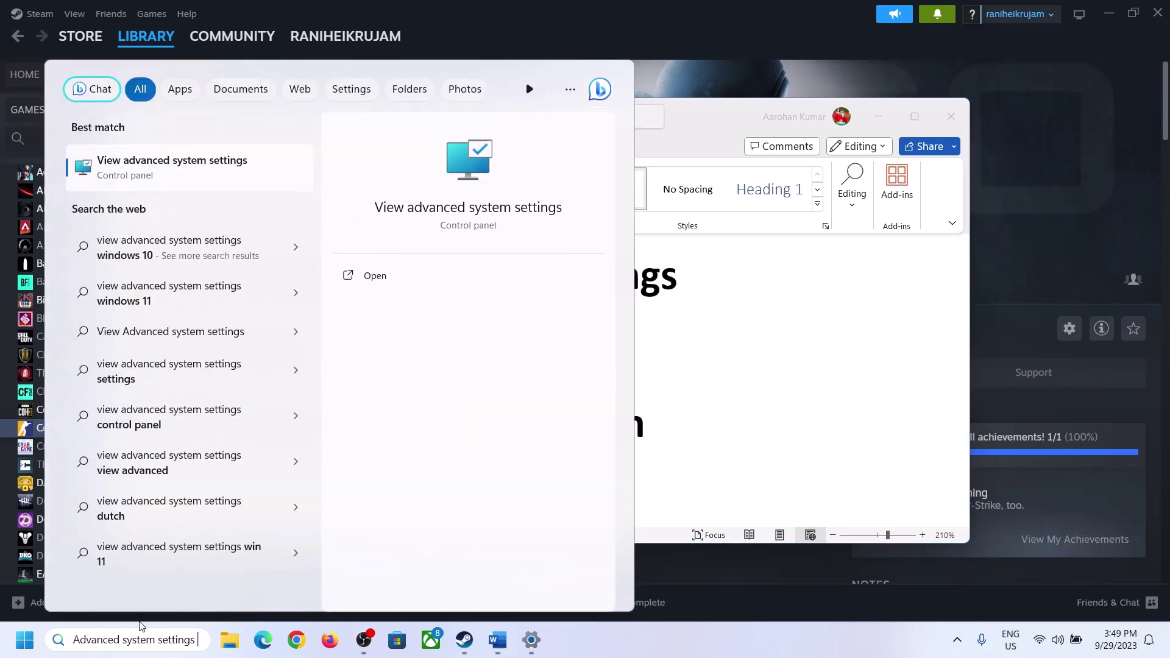
click(166, 178)
drag(243, 119, 523, 212)
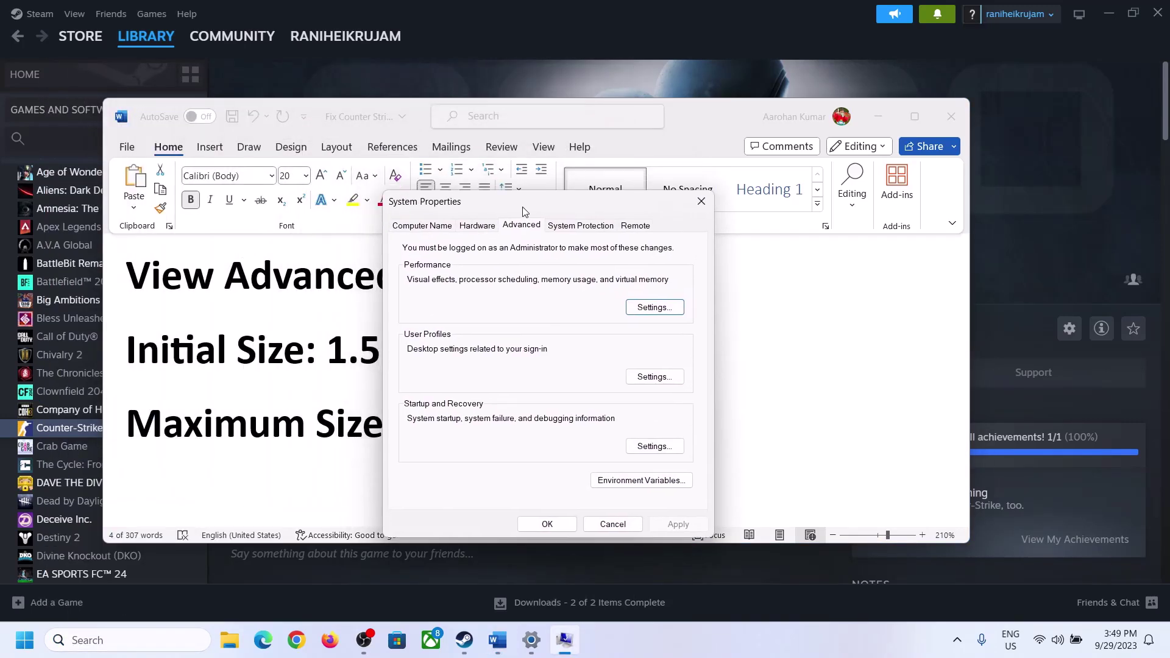
Step: Open the virtual memory settings, turn off automatic paging file management for all drives and choose a custom size for drive C
click(655, 308)
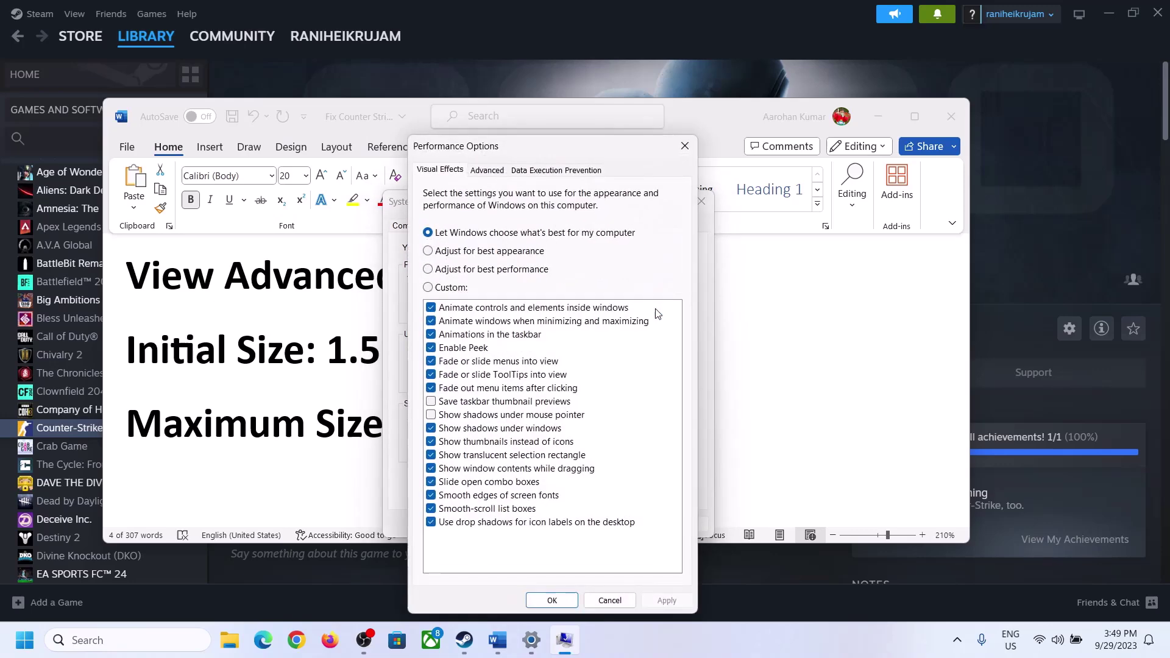
click(487, 170)
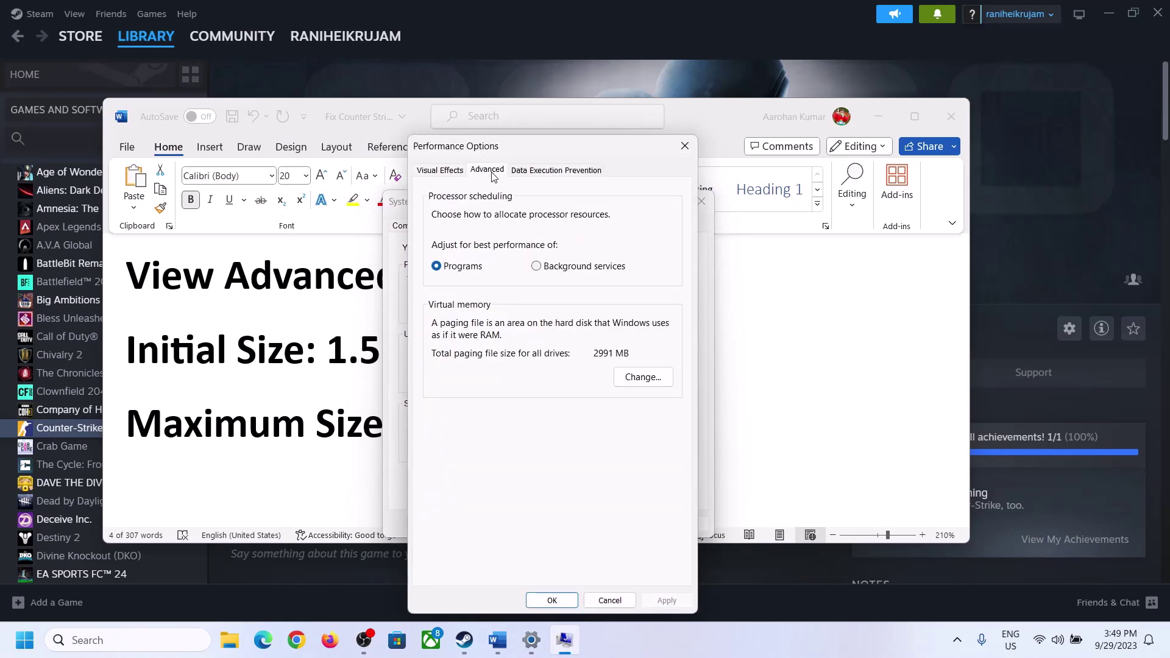
click(644, 378)
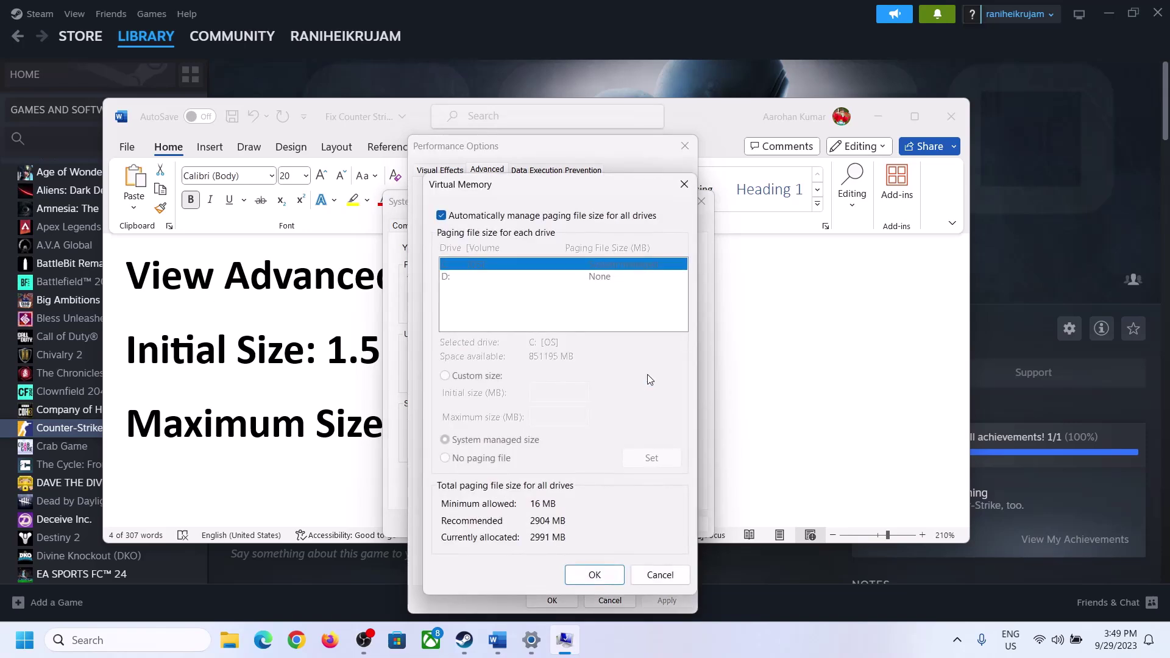
click(441, 216)
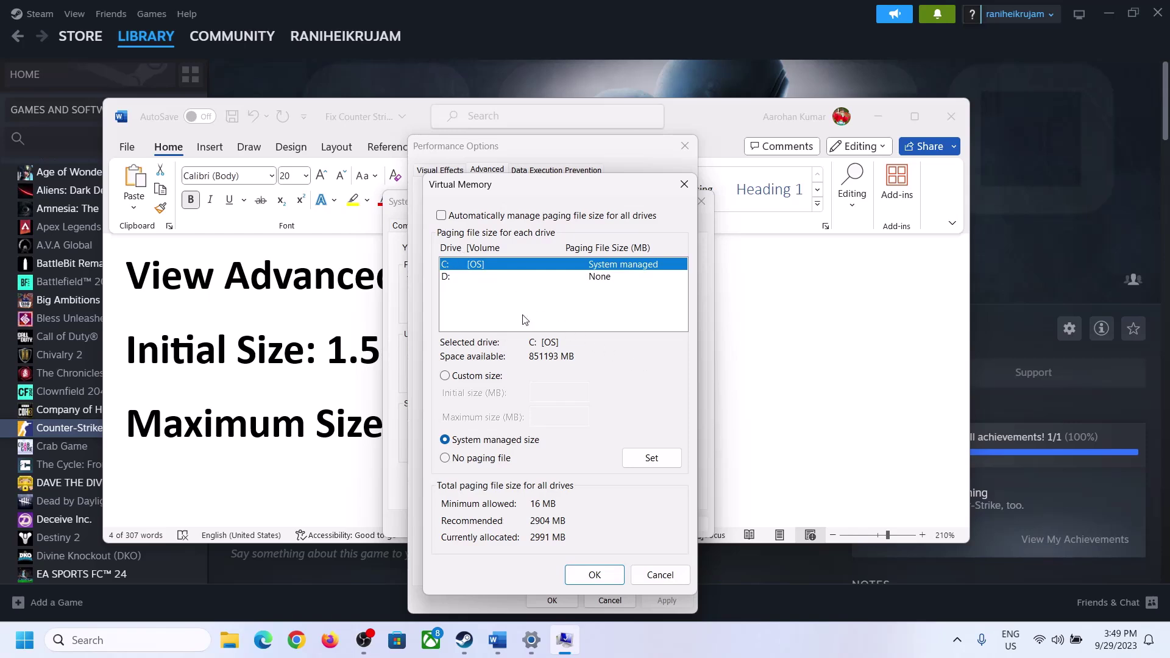
click(445, 377)
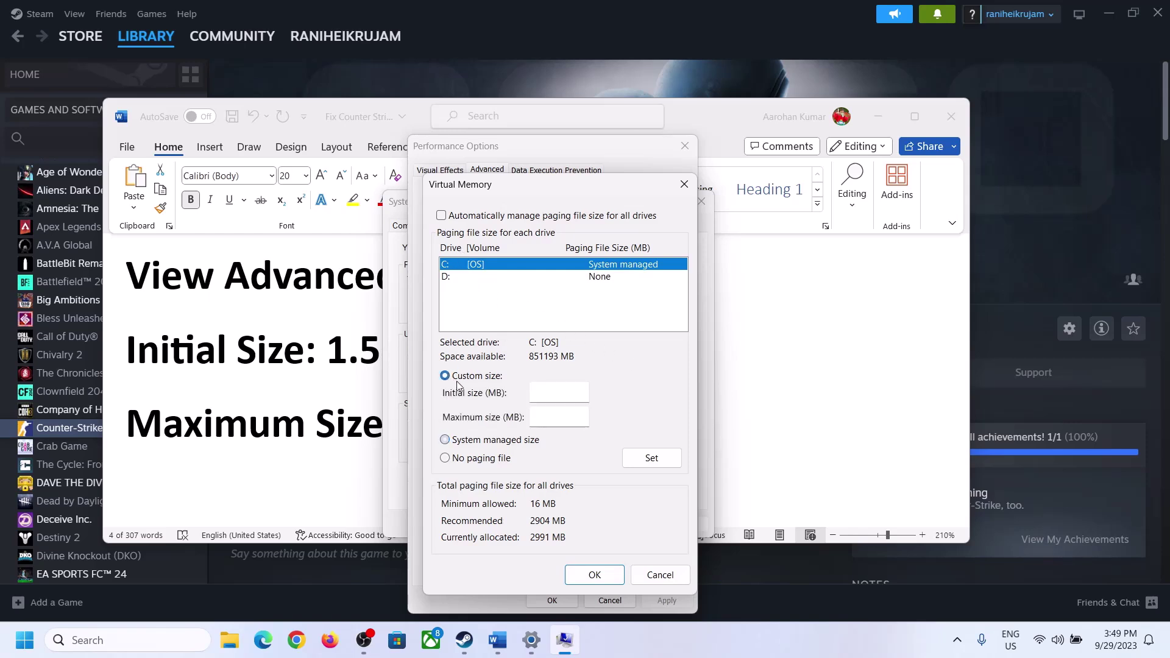
click(560, 393)
Step: Highlight the "1.5 x Total Ram" formula in the document and look up the installed RAM on the System About page in Settings
click(343, 360)
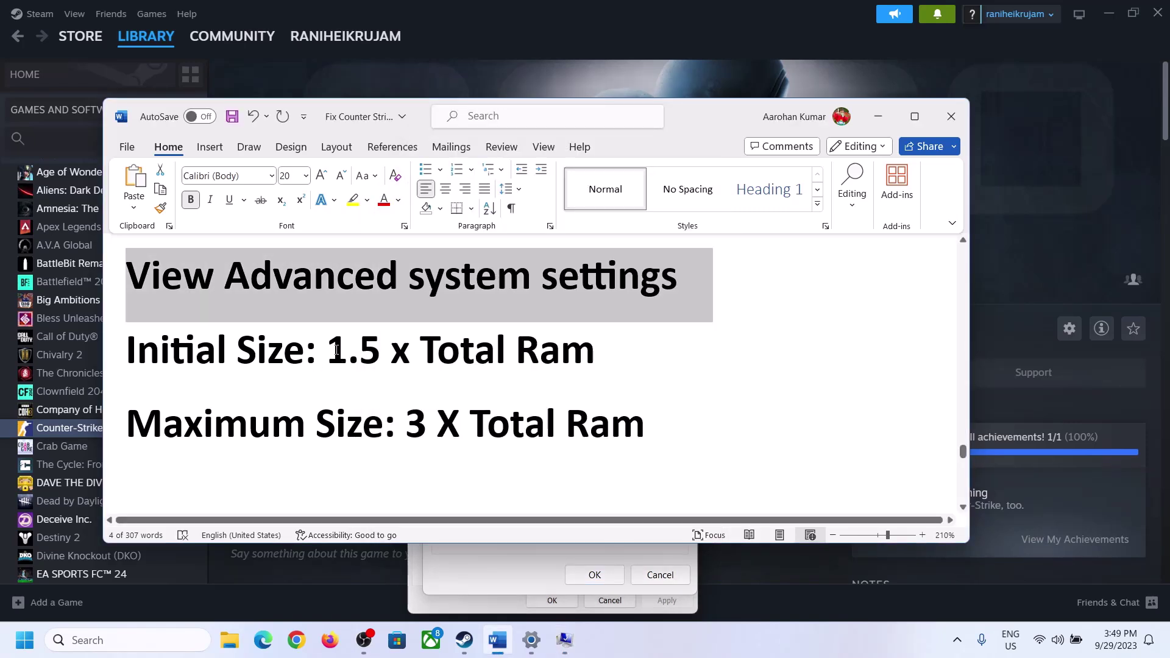
drag(336, 350, 541, 360)
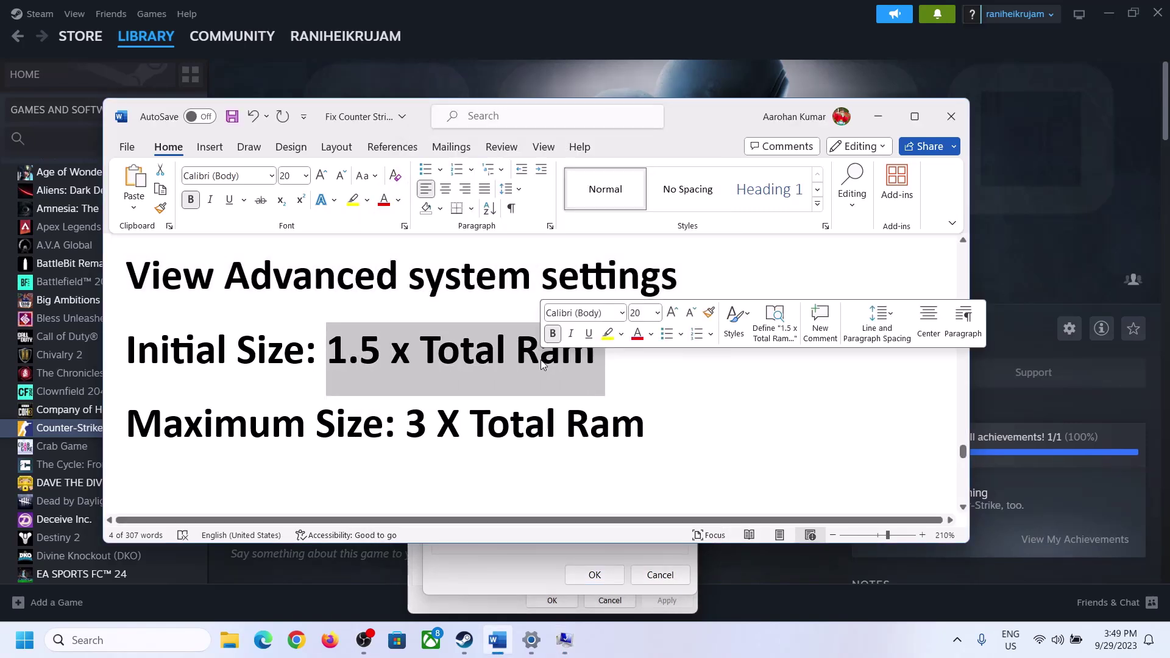
click(531, 641)
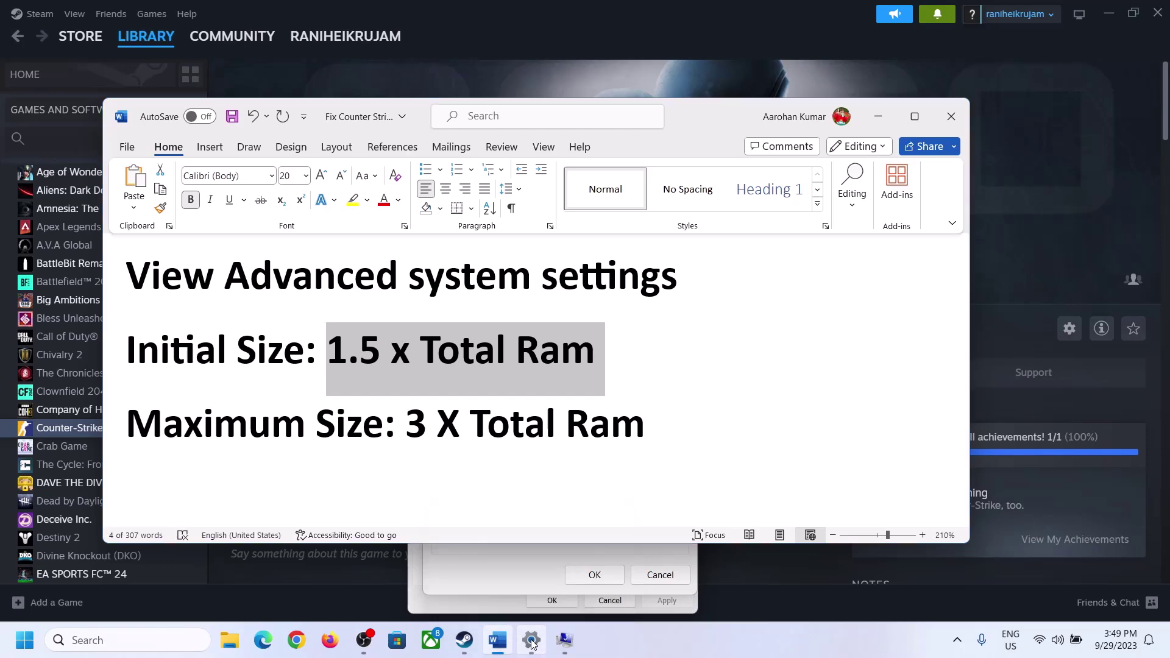
click(51, 195)
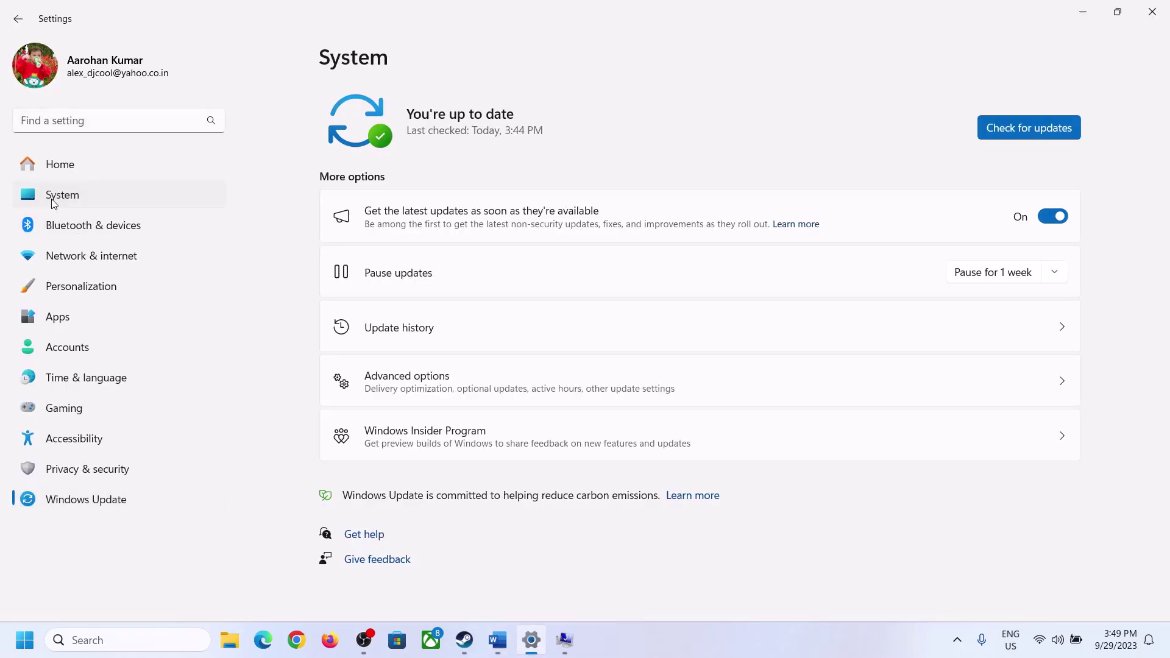
scroll(428, 484, down, 6)
click(384, 577)
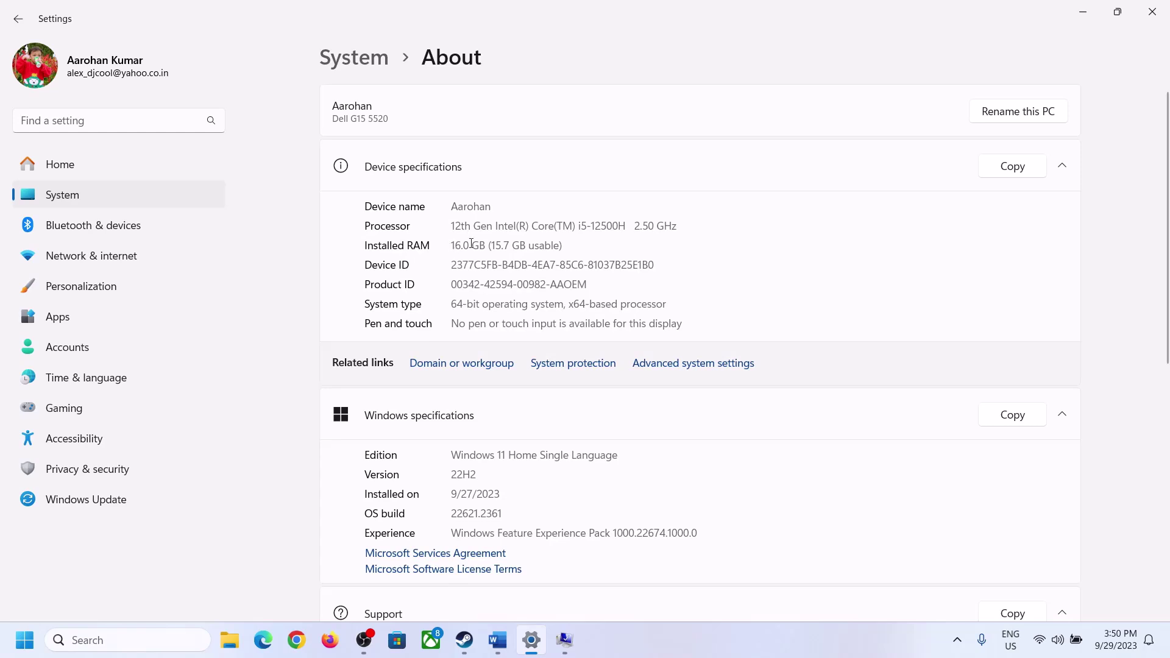
drag(461, 245, 446, 245)
click(471, 247)
drag(462, 244, 451, 245)
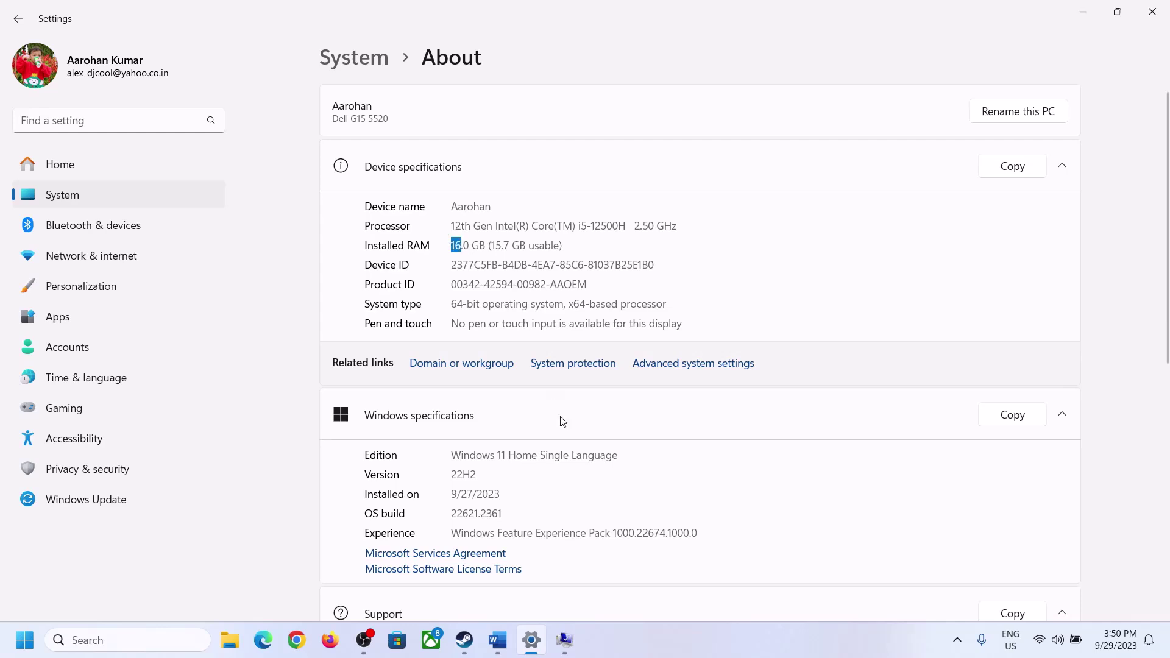
Step: Bring back the Virtual Memory dialog, launch the calculator with the Run command "calc" and place it beside the dialog
click(563, 640)
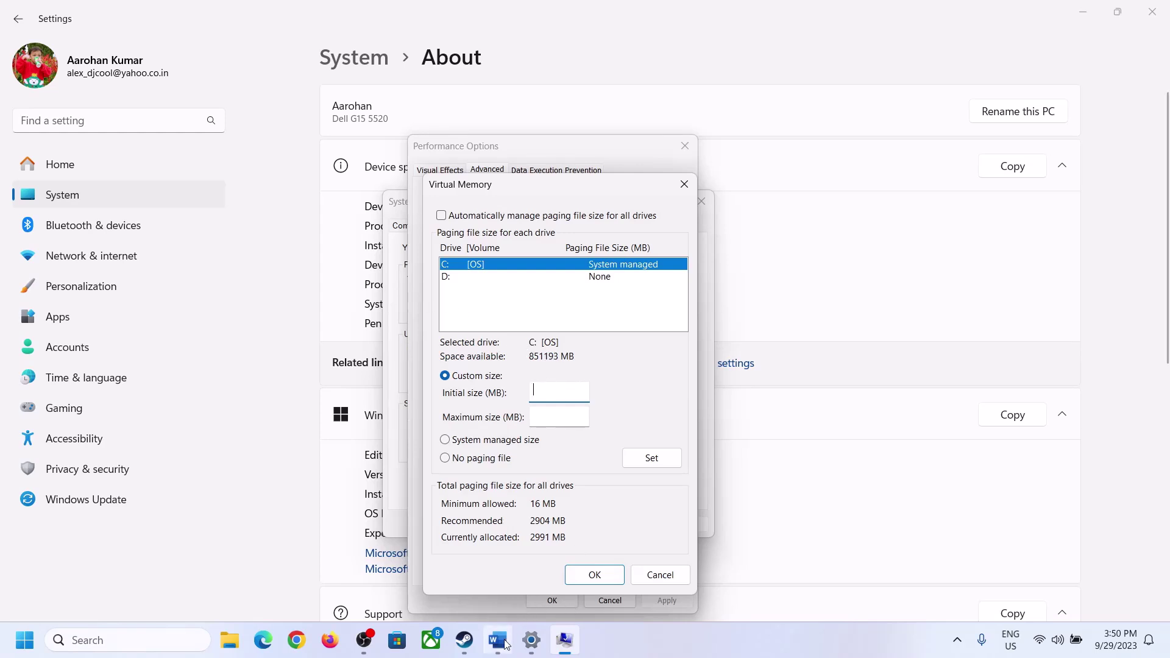
mouse_move(531, 640)
mouse_move(528, 564)
key(super+r)
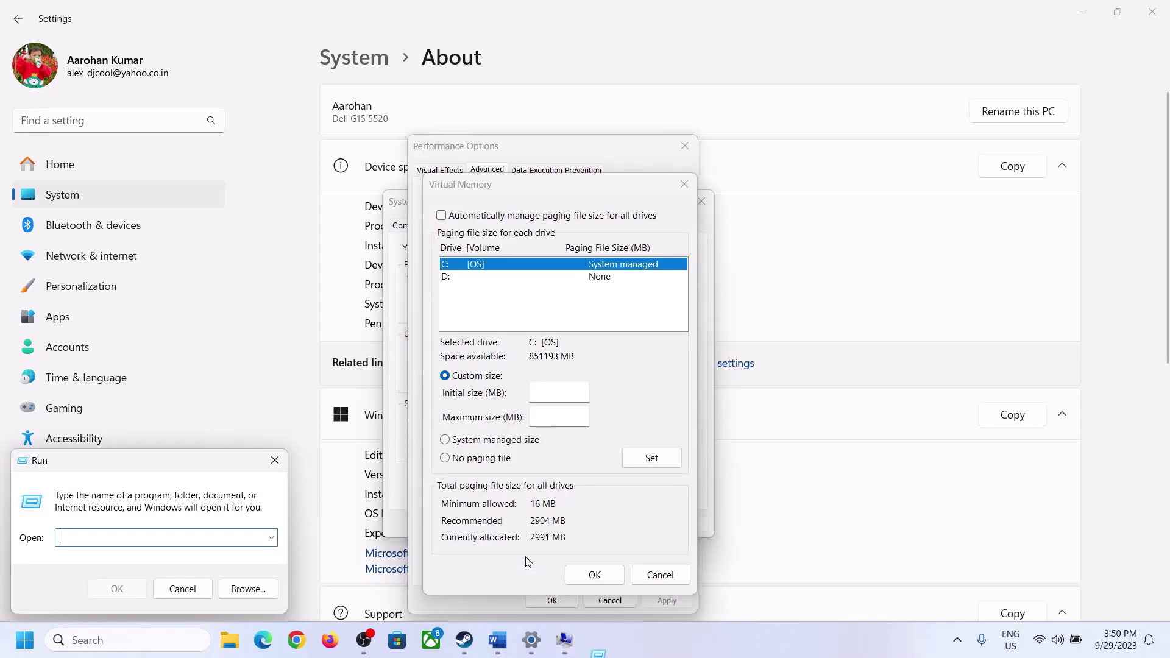
text(ca)
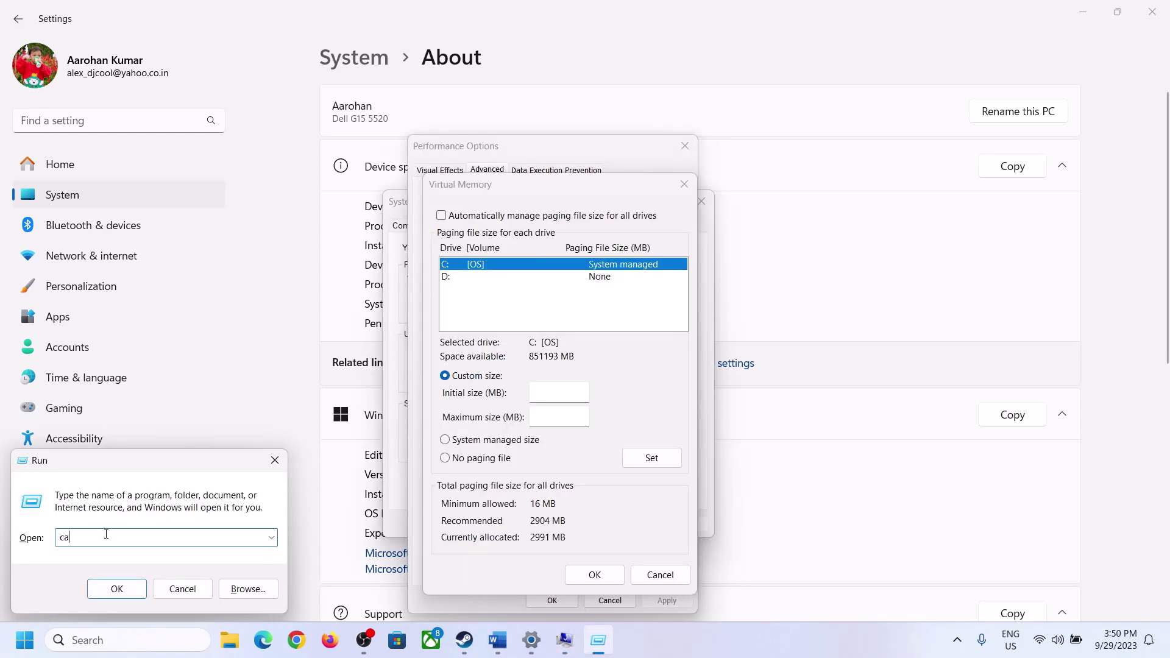
text(lc)
click(116, 588)
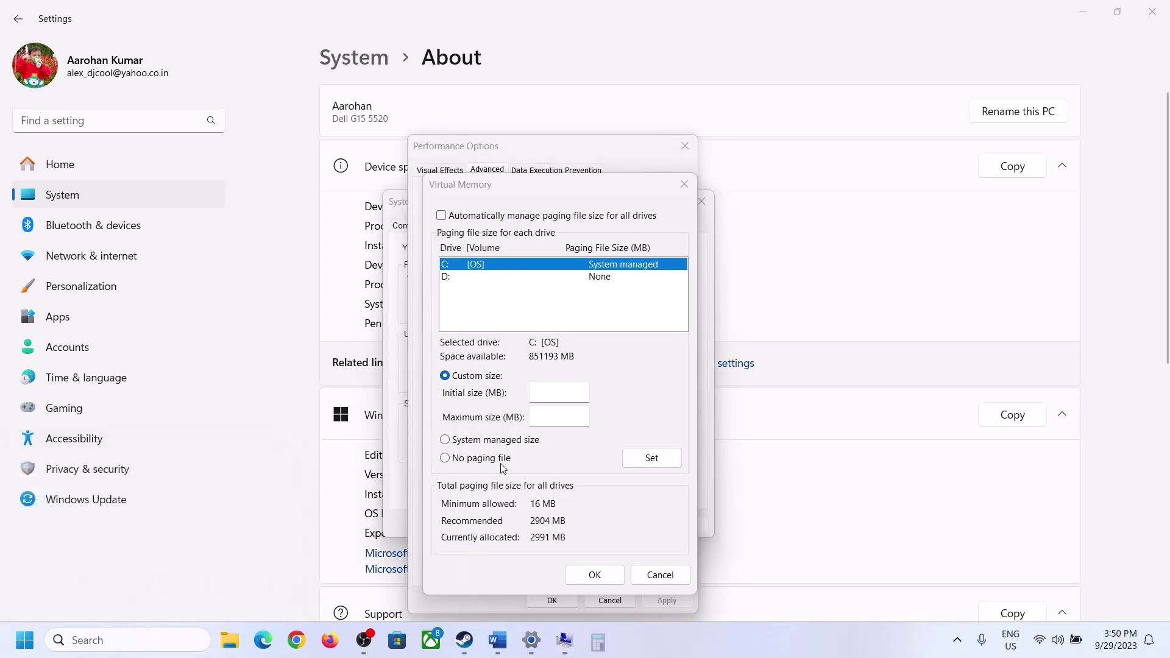
drag(130, 46, 838, 226)
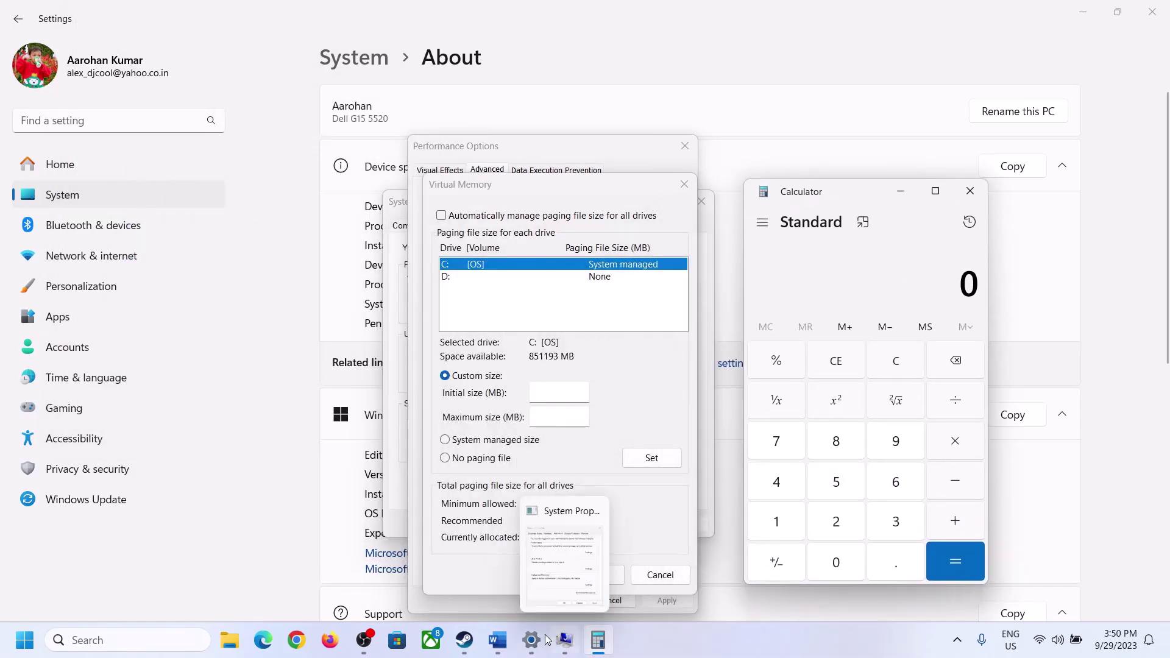
Step: Highlight the initial size formula "1.5 x Total Ram" in the document again and bring the calculator to the front
click(497, 650)
drag(602, 366, 332, 366)
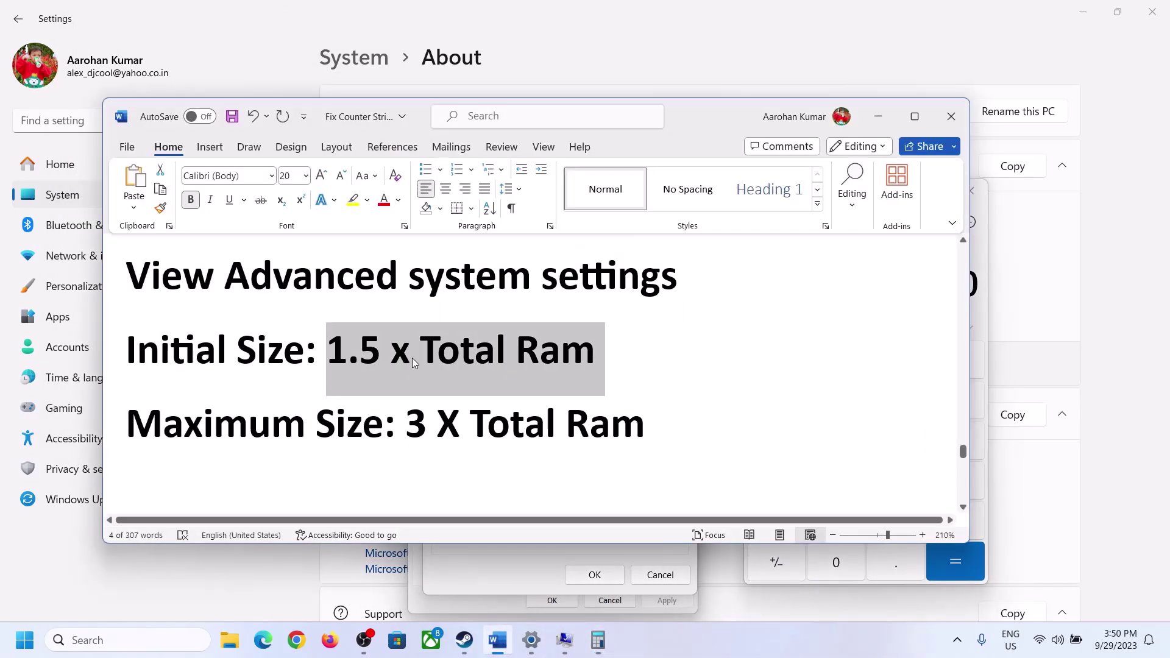
click(599, 640)
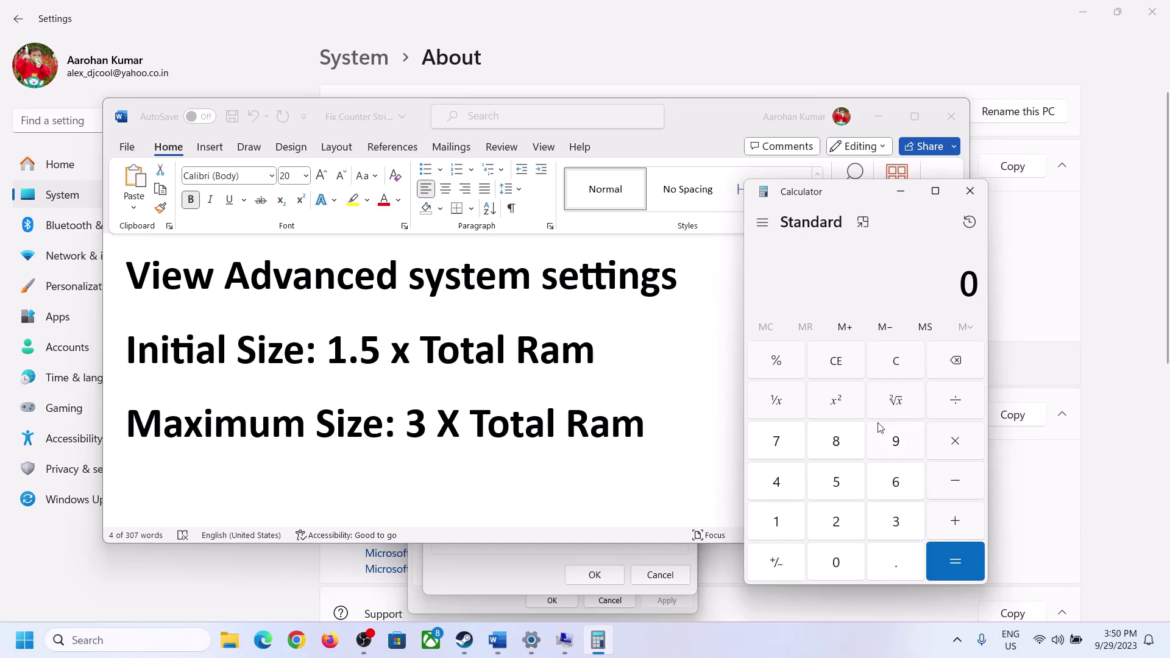
click(778, 524)
click(891, 487)
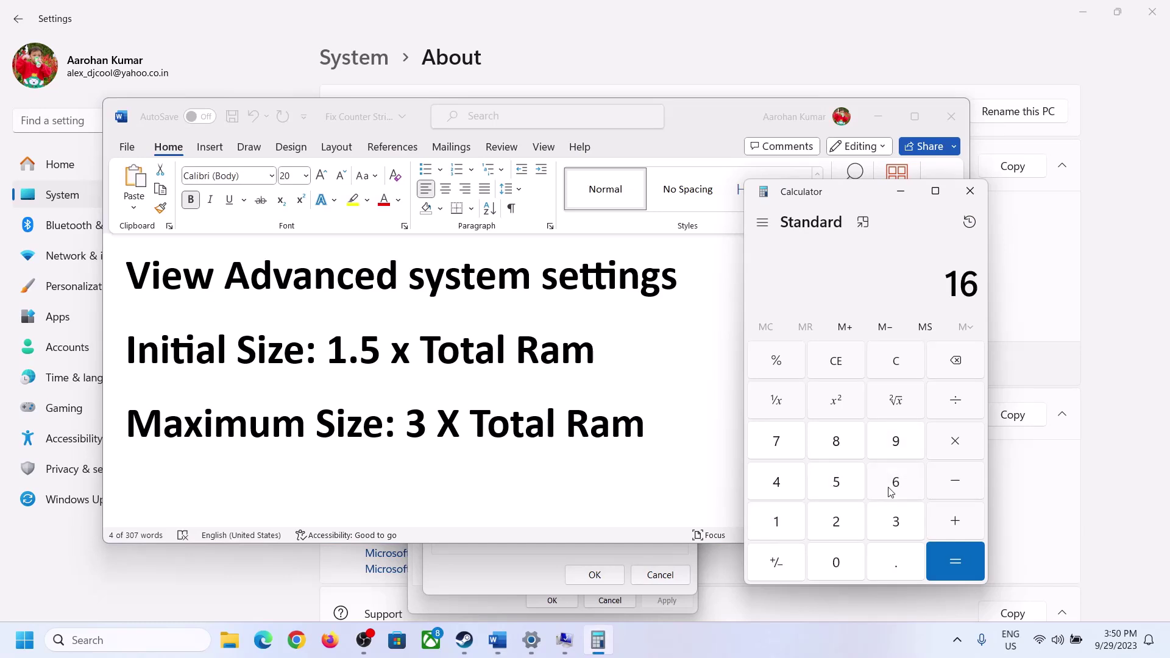
click(896, 370)
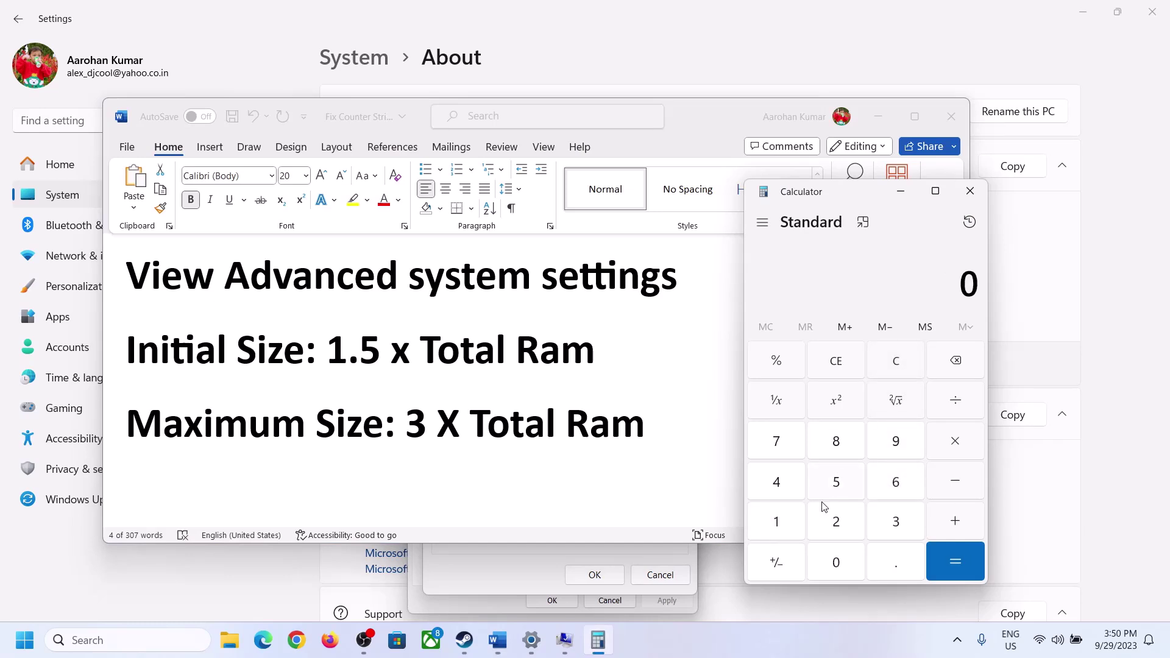
Step: Calculate 16 × 1024 in the calculator to convert the installed RAM to megabytes
click(785, 524)
click(878, 487)
click(780, 527)
click(838, 569)
click(840, 525)
click(786, 493)
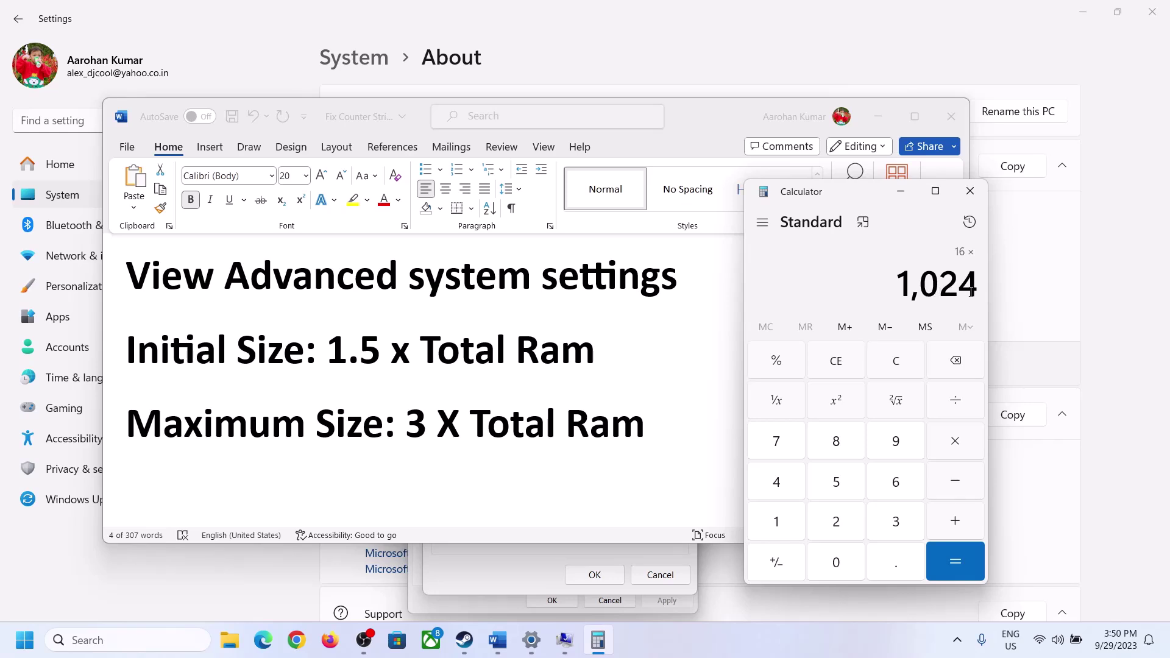
click(949, 546)
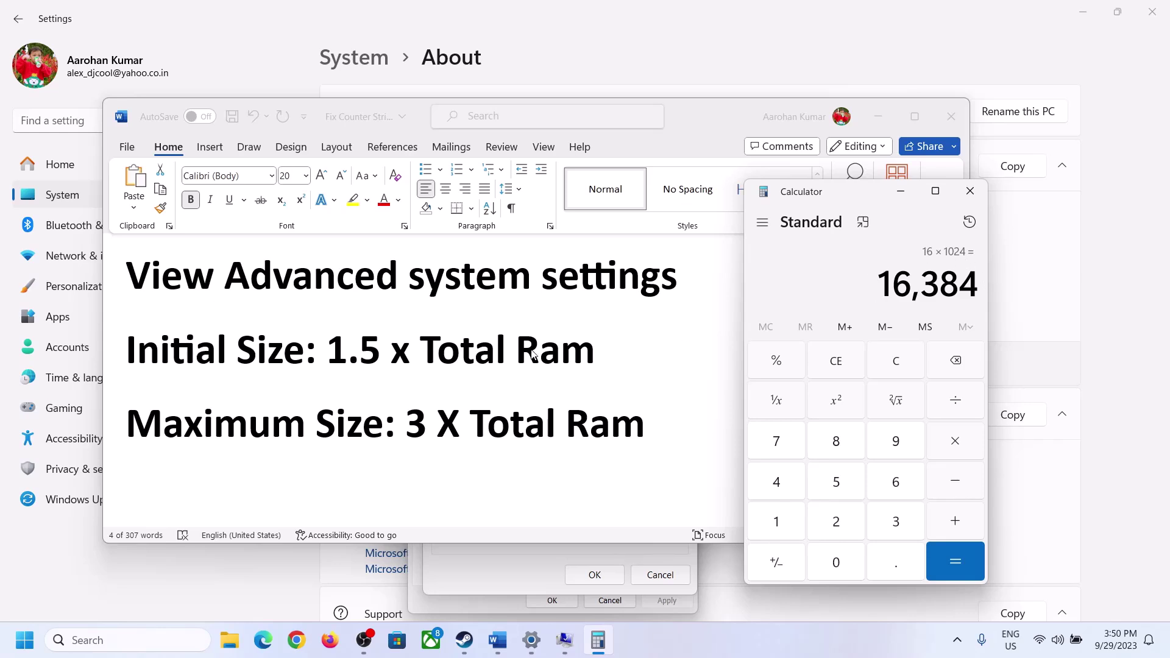
Step: Multiply the calculated RAM value by 1.5 to get the initial paging file size
click(958, 448)
click(794, 527)
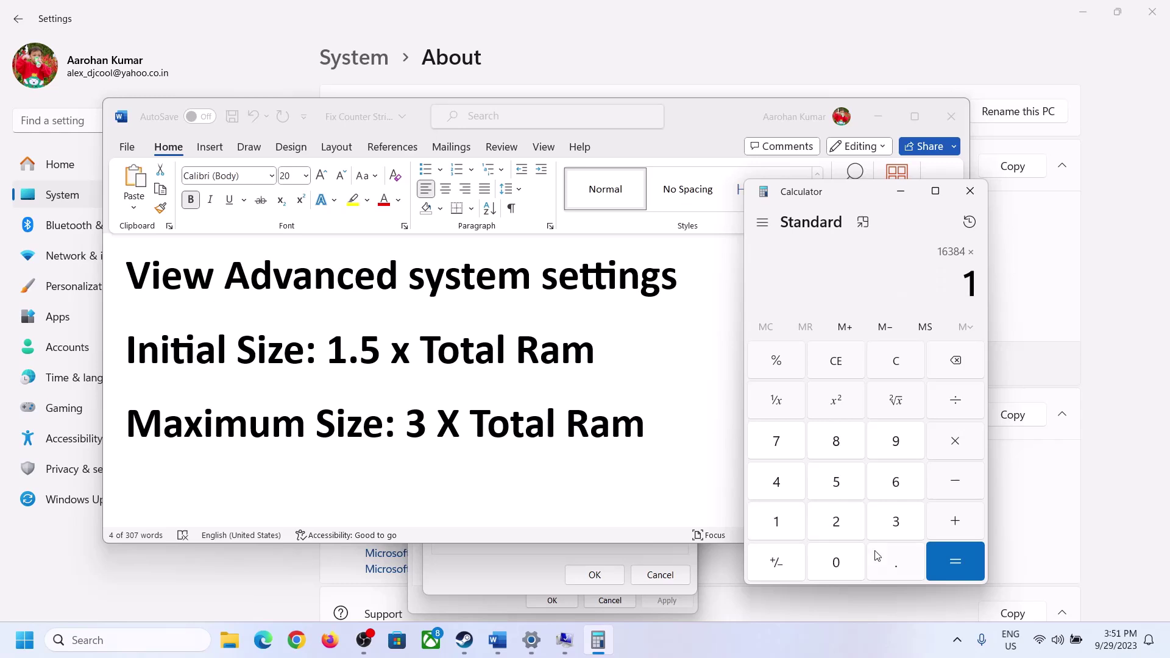
click(889, 570)
click(837, 482)
click(952, 552)
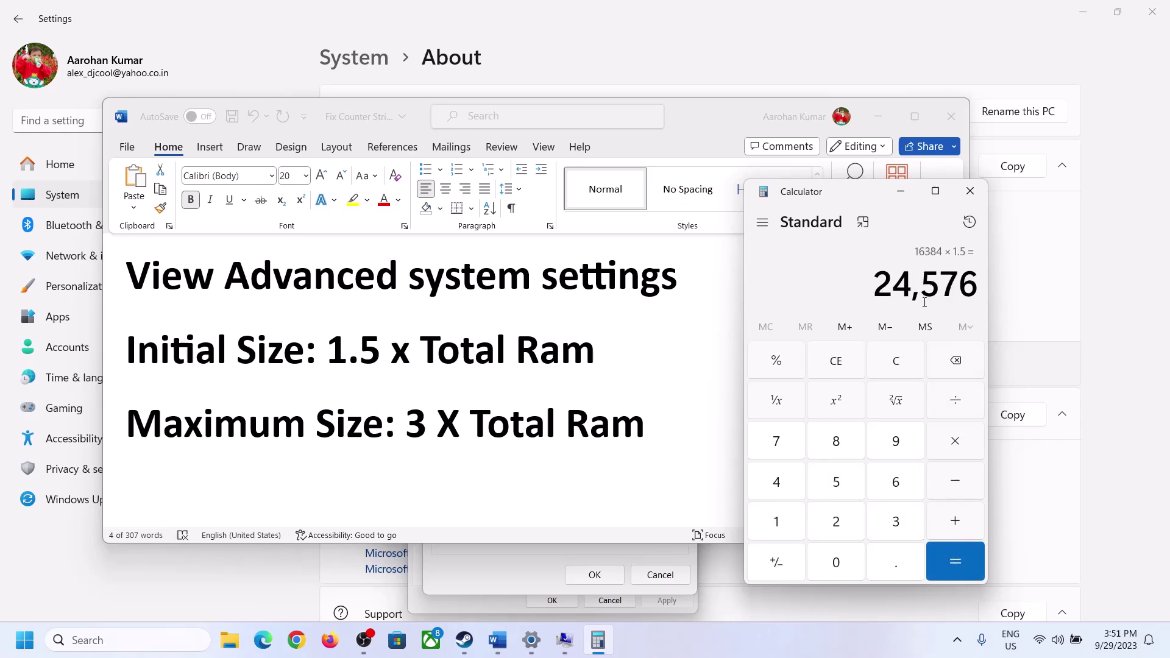
Step: Enter 24576 MB as the initial size of drive C's custom paging file in the Virtual Memory dialog
click(517, 568)
click(553, 396)
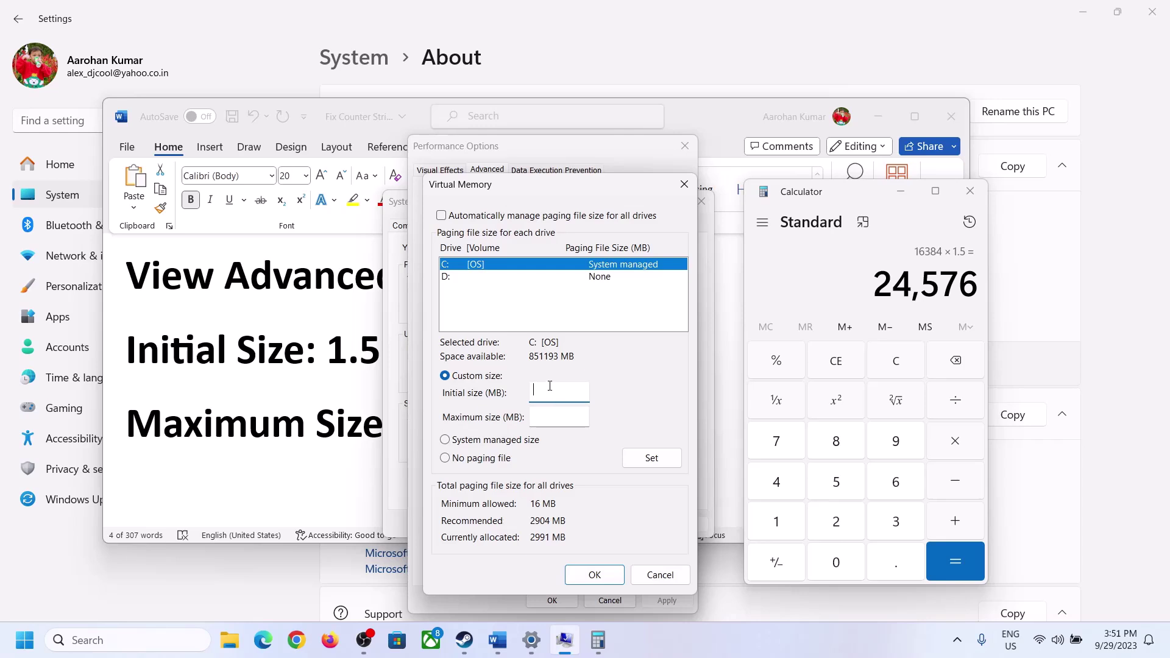
text(24576)
click(586, 417)
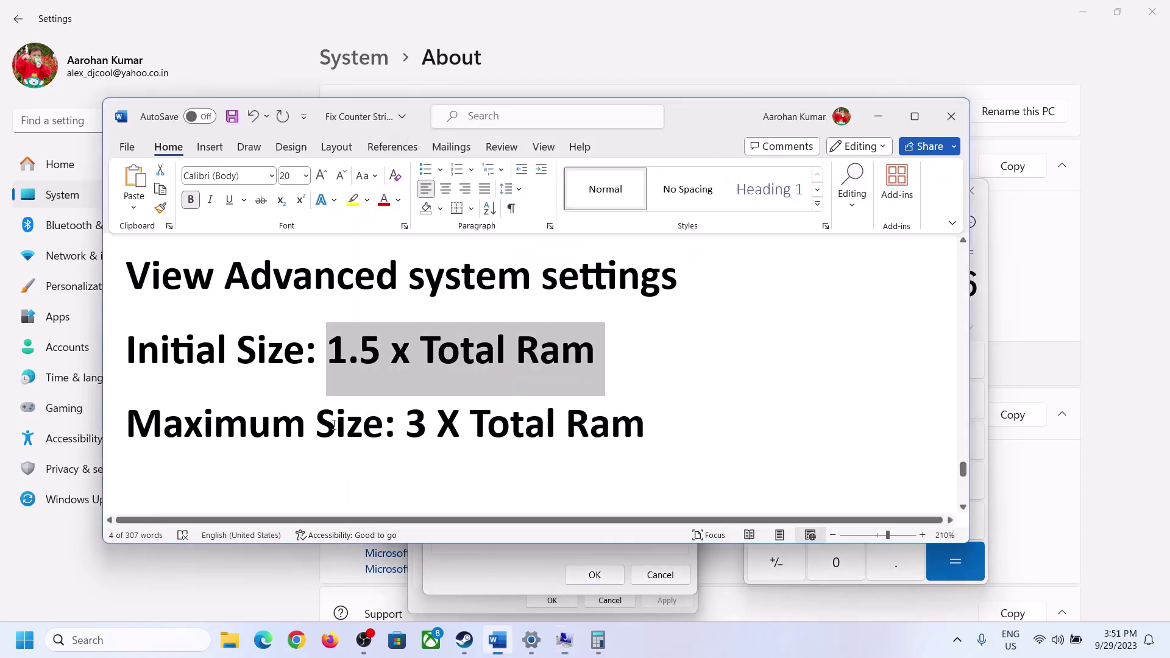
Step: Review the maximum size formula in the document, clear the calculator and recheck the installed RAM on the System About page
click(338, 430)
click(982, 316)
click(906, 364)
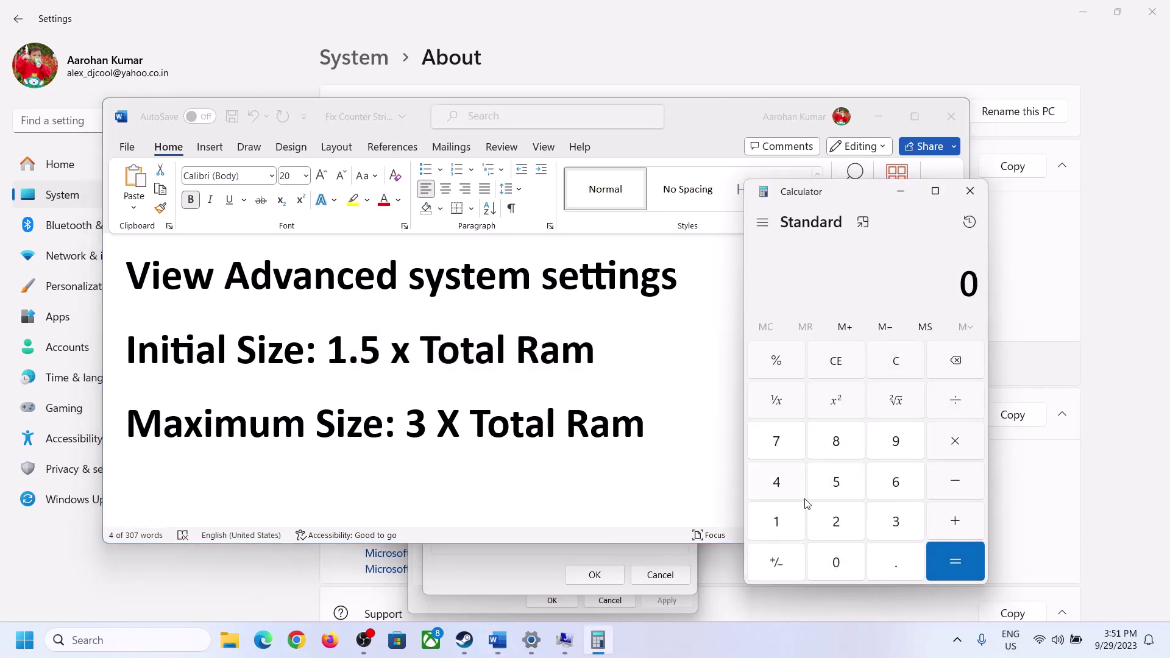
click(533, 649)
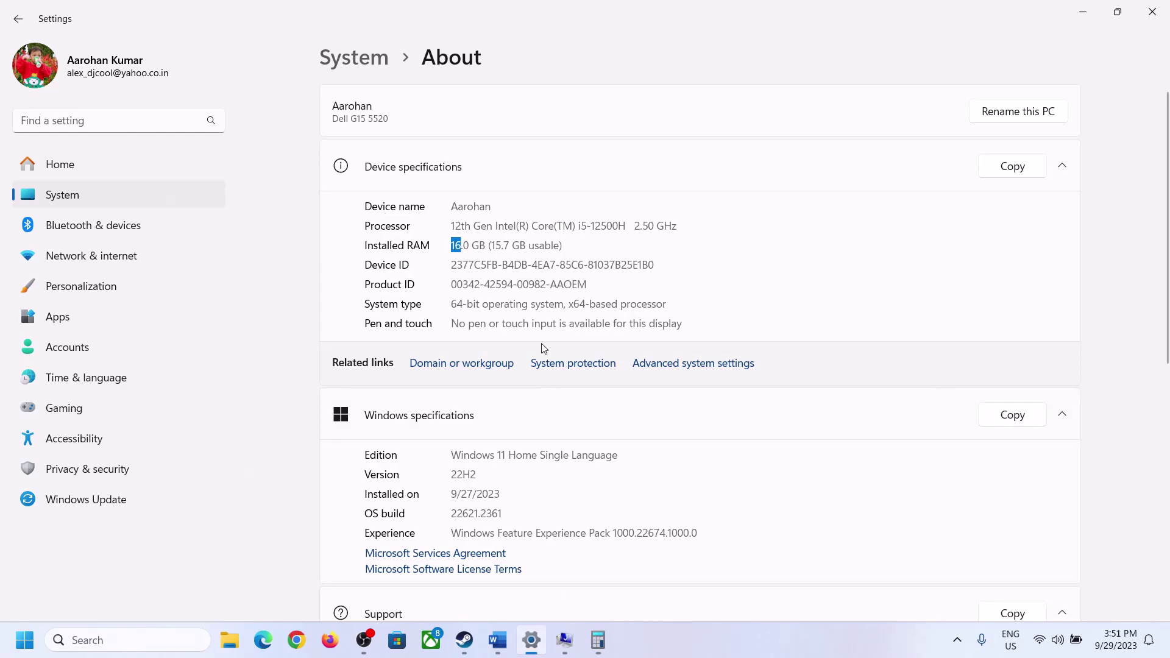
click(599, 638)
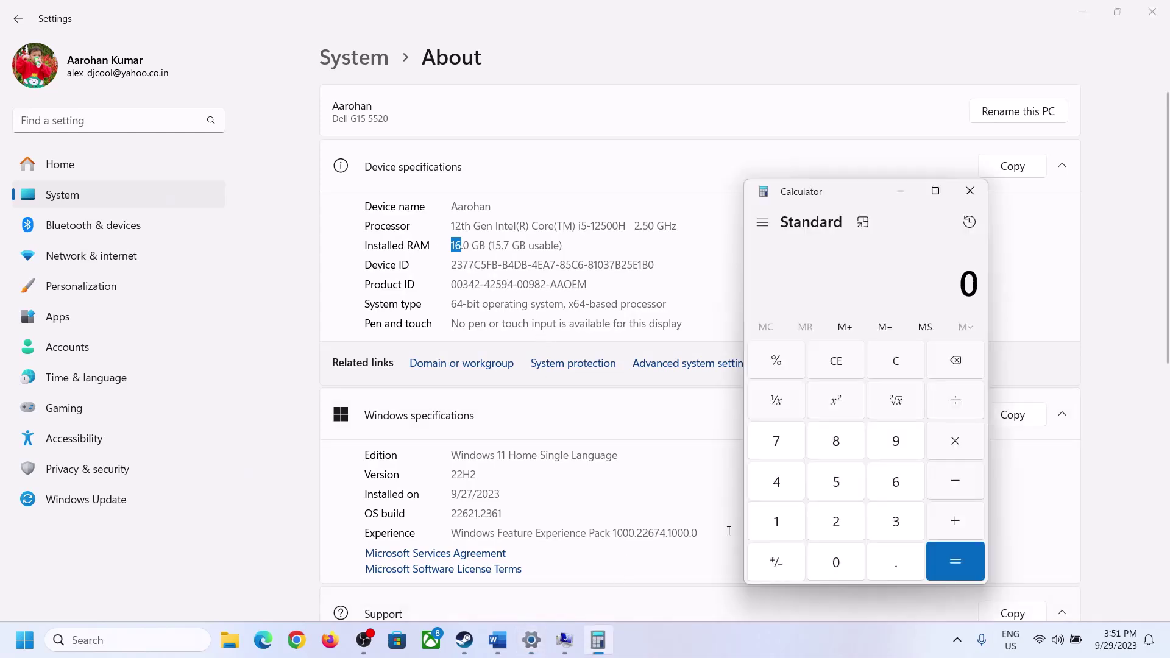
Step: Calculate 16 × 1024 again in the cleared calculator for the maximum size
click(789, 518)
click(893, 483)
click(954, 443)
click(785, 516)
click(827, 556)
click(836, 522)
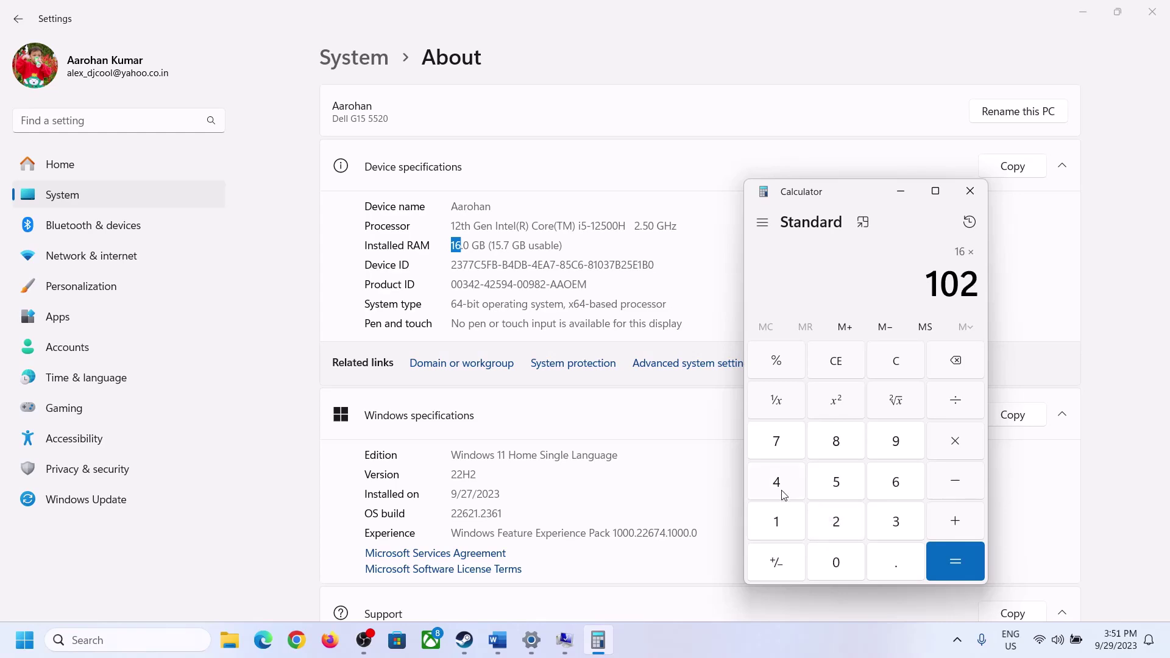
click(778, 480)
click(945, 569)
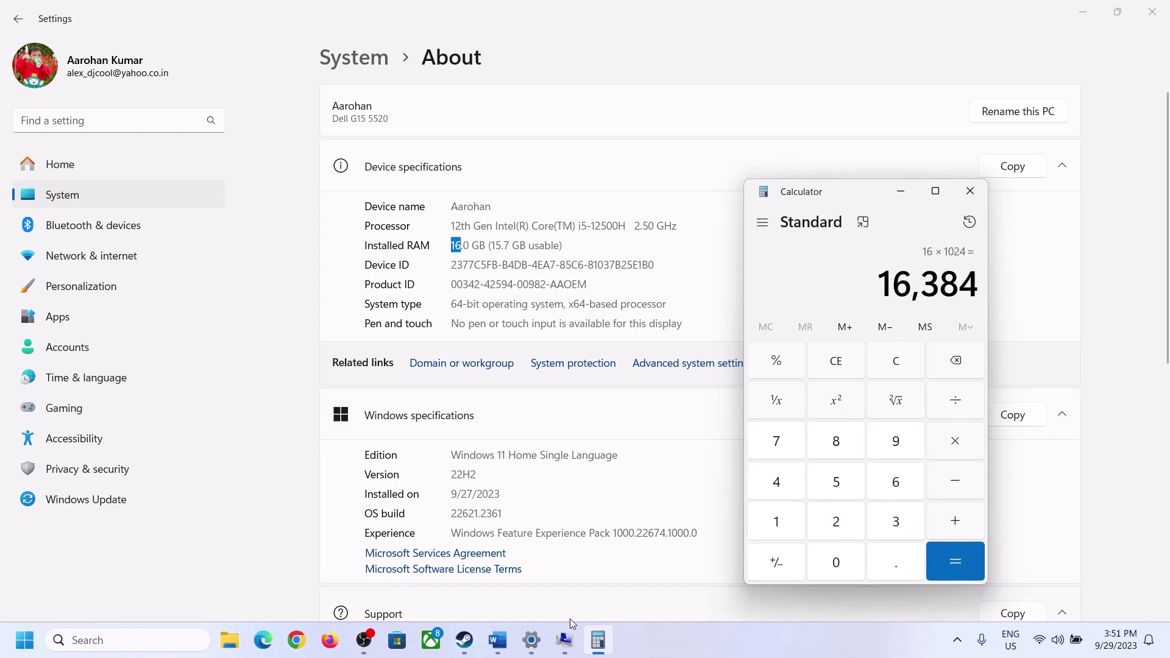
Step: Check the maximum size formula "3 X Total Ram" in the document and multiply the calculated RAM value by 3
click(498, 640)
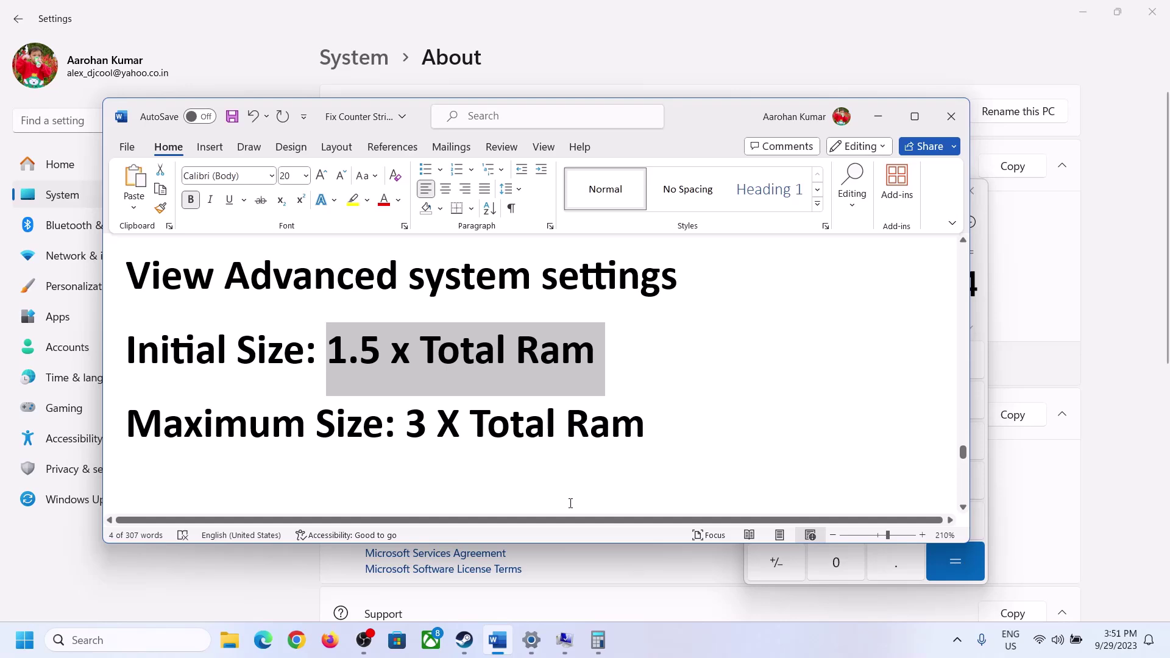
click(597, 640)
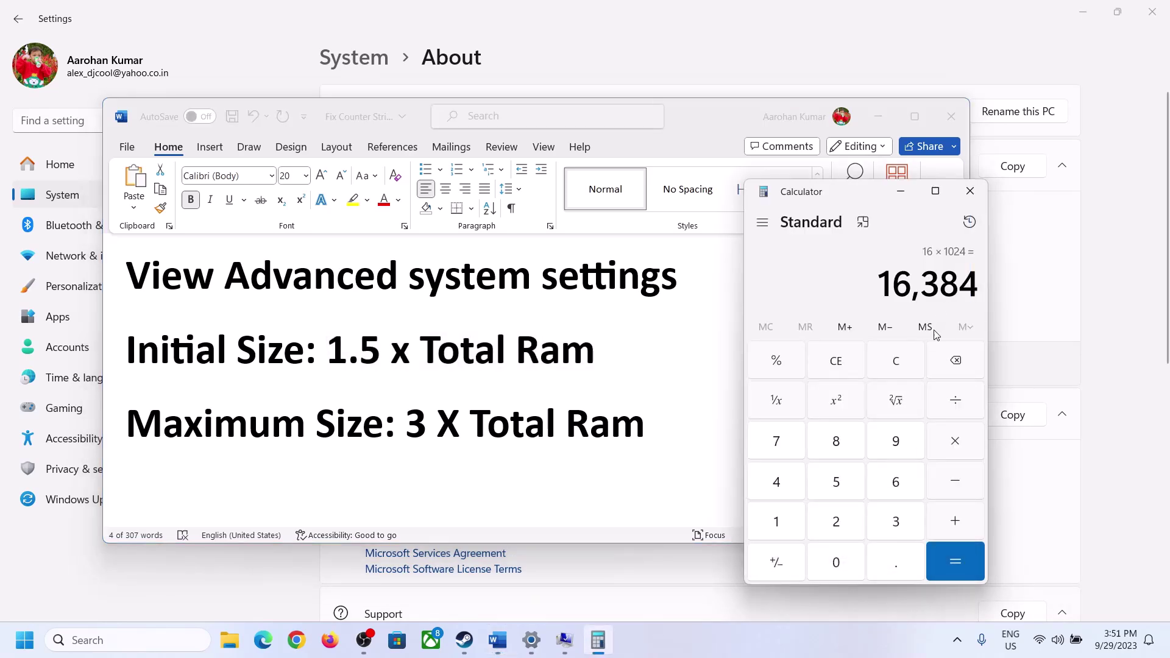
click(955, 440)
click(891, 522)
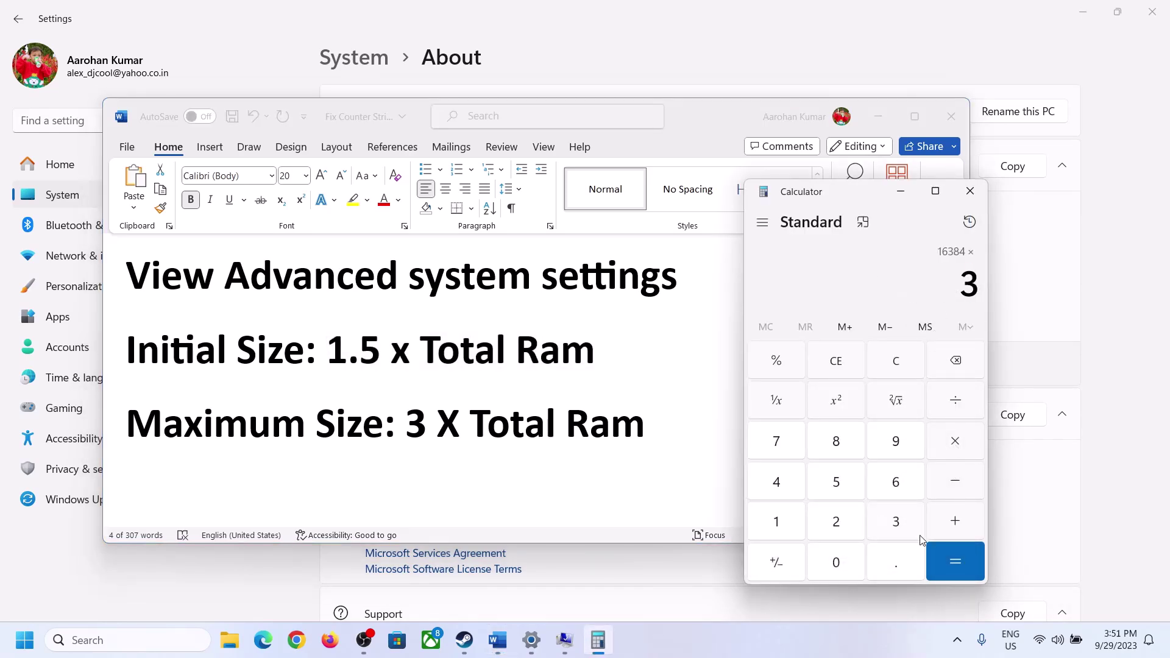
click(966, 563)
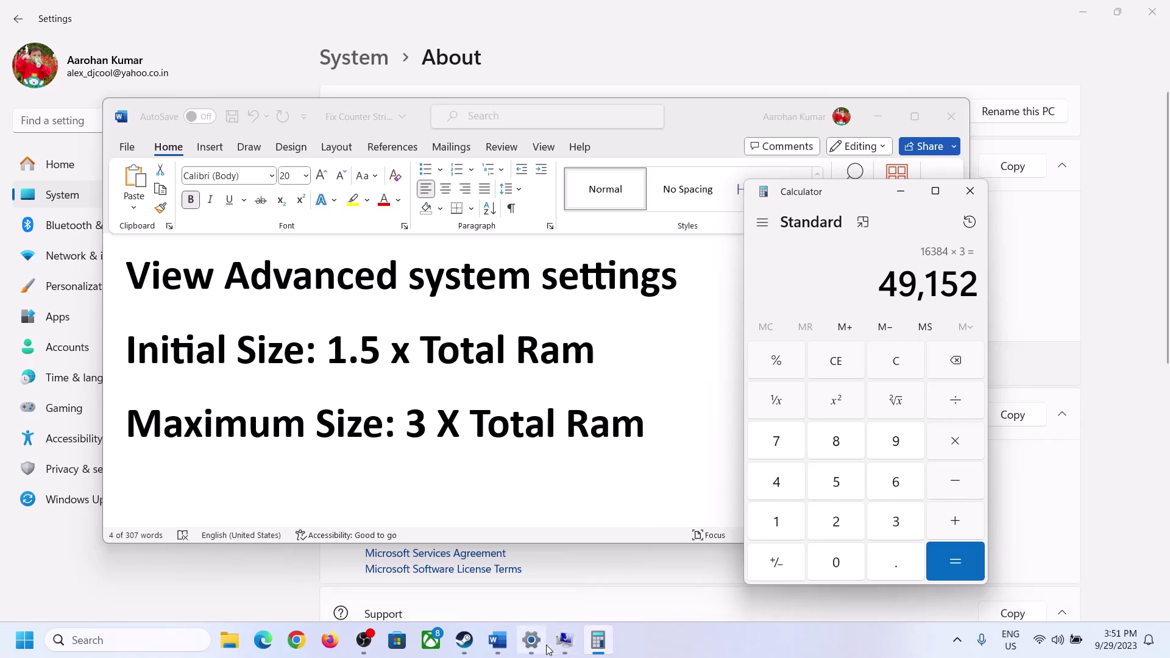
Step: Set the maximum paging file size for drive C to 49152 MB and confirm the custom virtual memory sizes
click(564, 639)
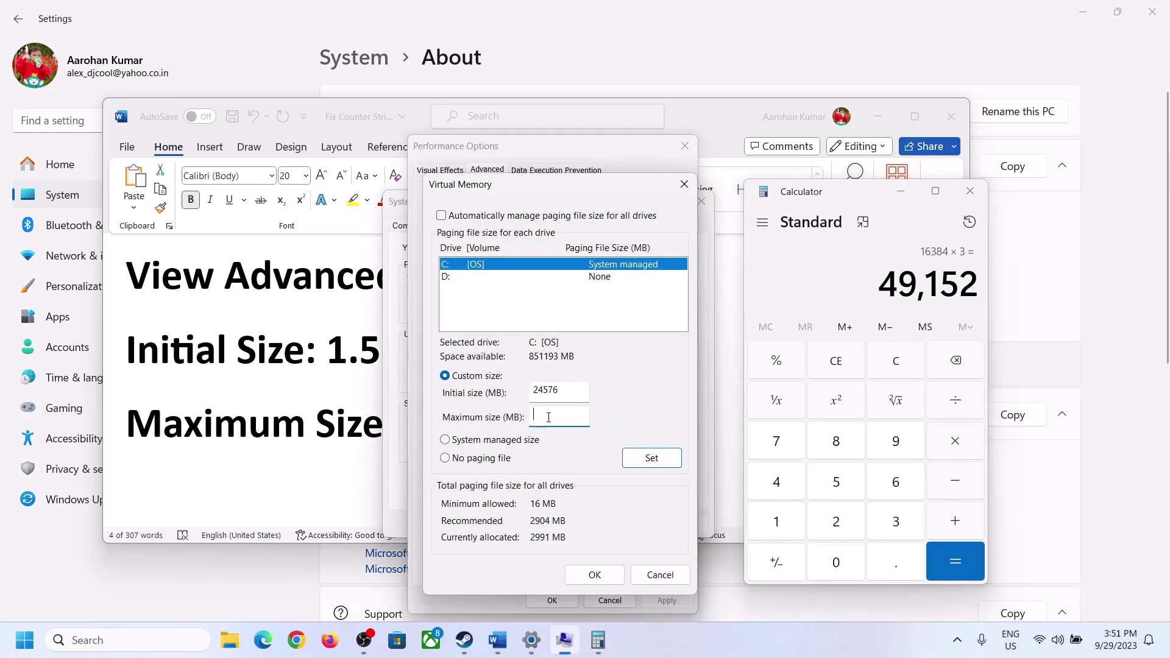
text(49152)
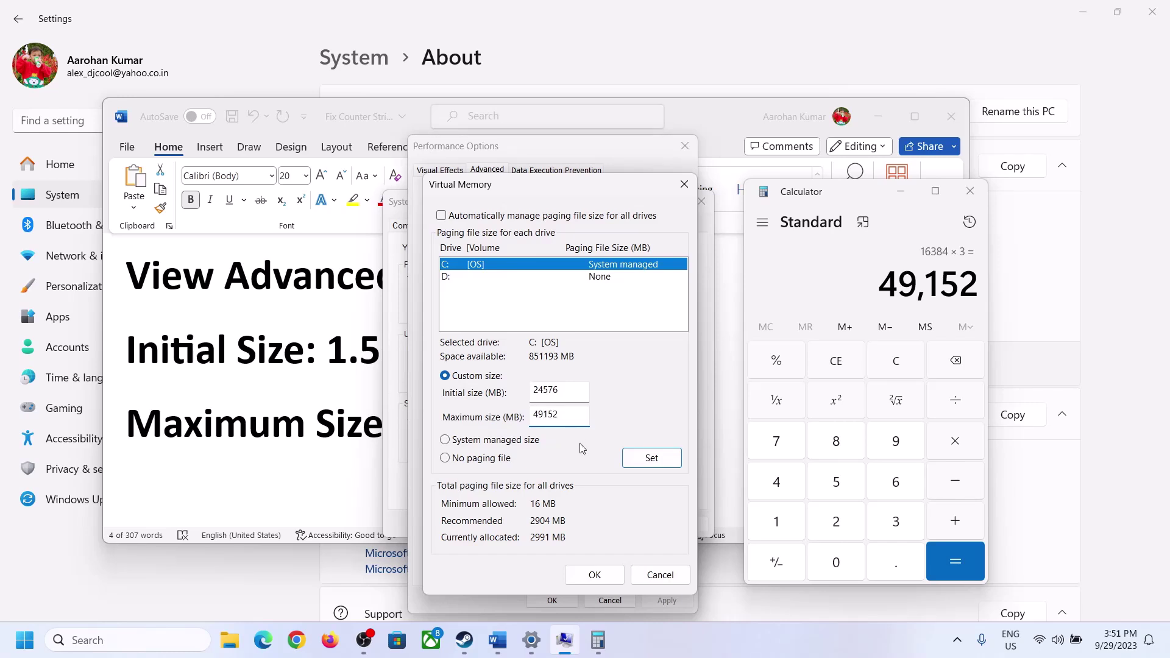
click(651, 459)
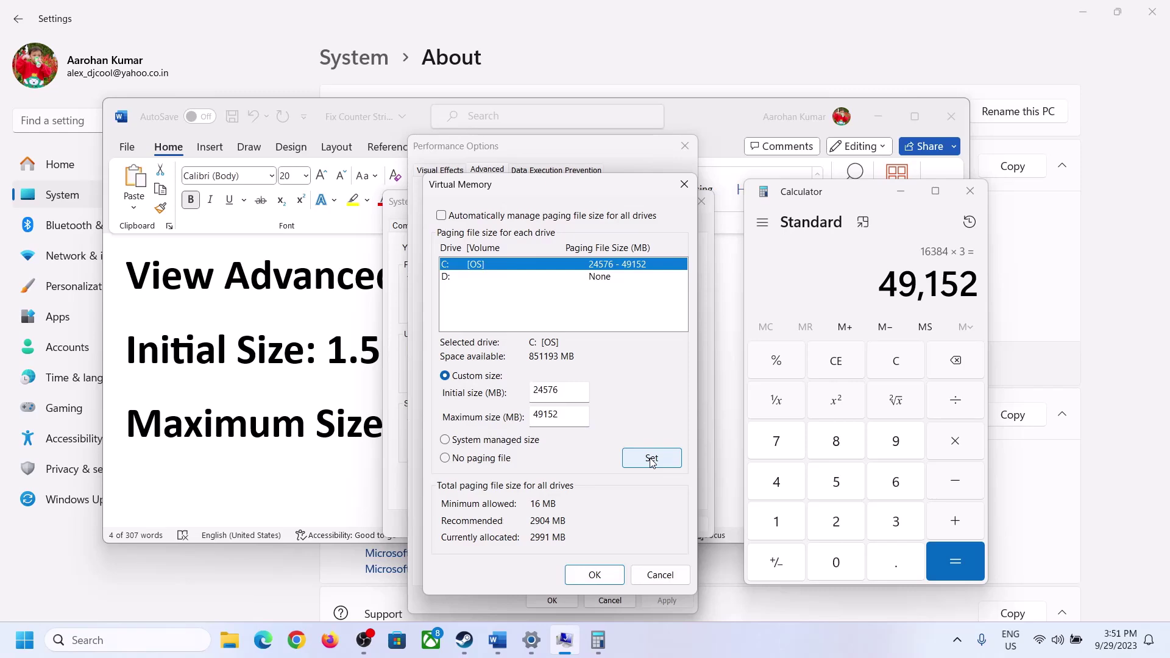
click(594, 575)
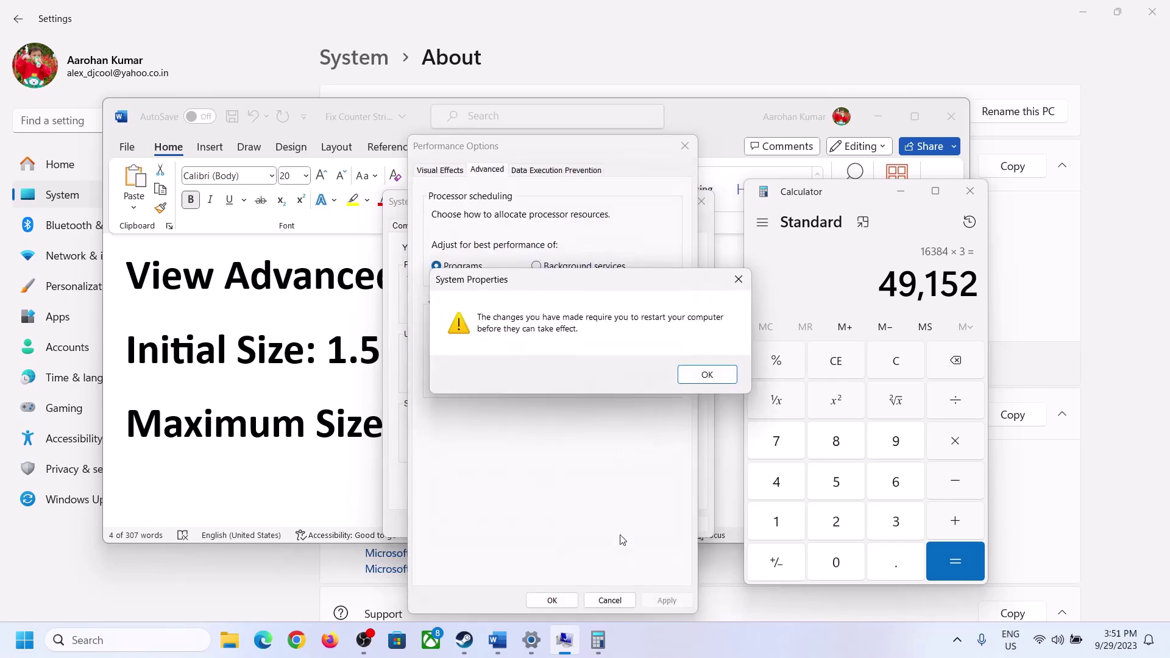
click(707, 374)
Step: Confirm and close Performance Options and System Properties, and dismiss the restart prompt without restarting
click(666, 600)
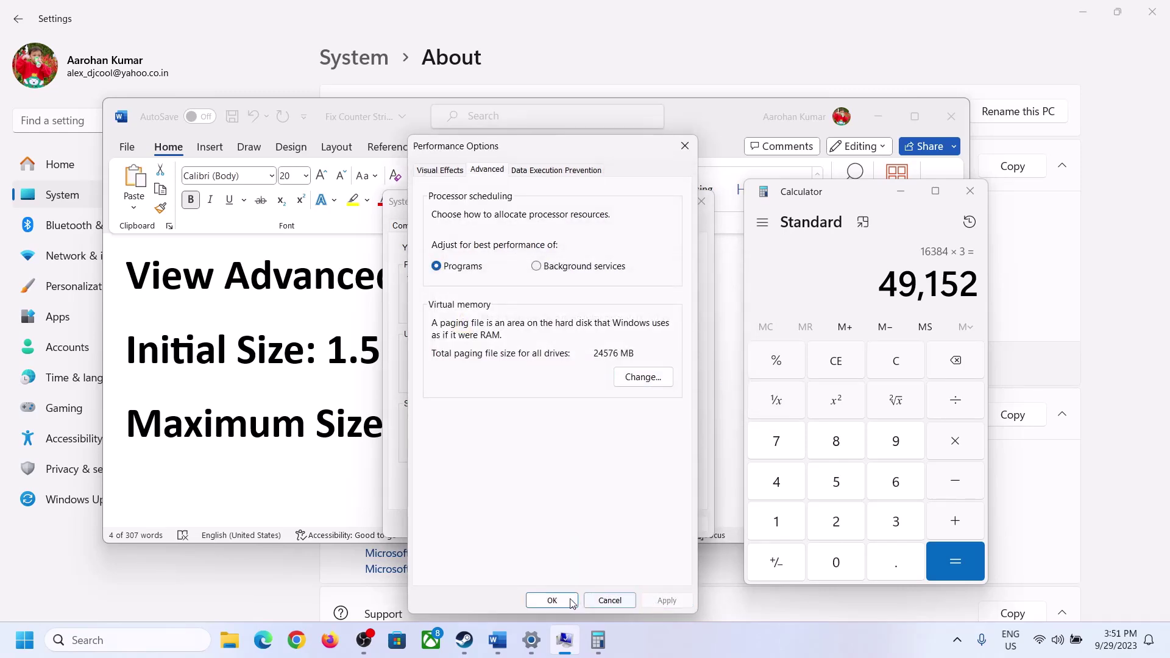
click(552, 600)
click(552, 523)
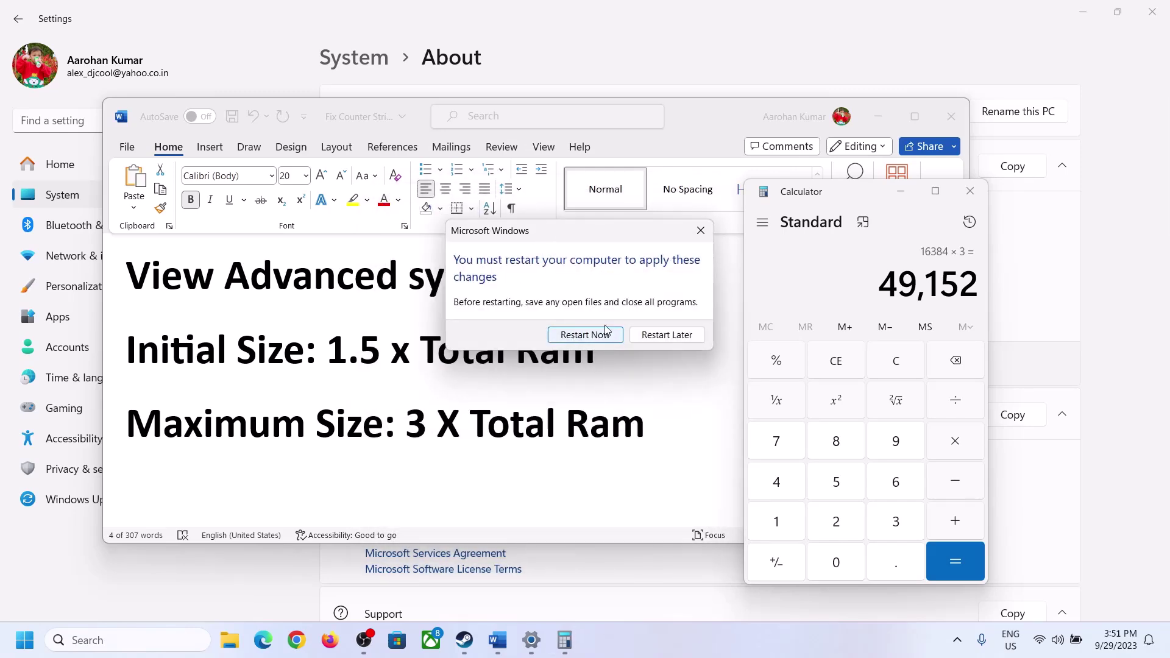
click(701, 232)
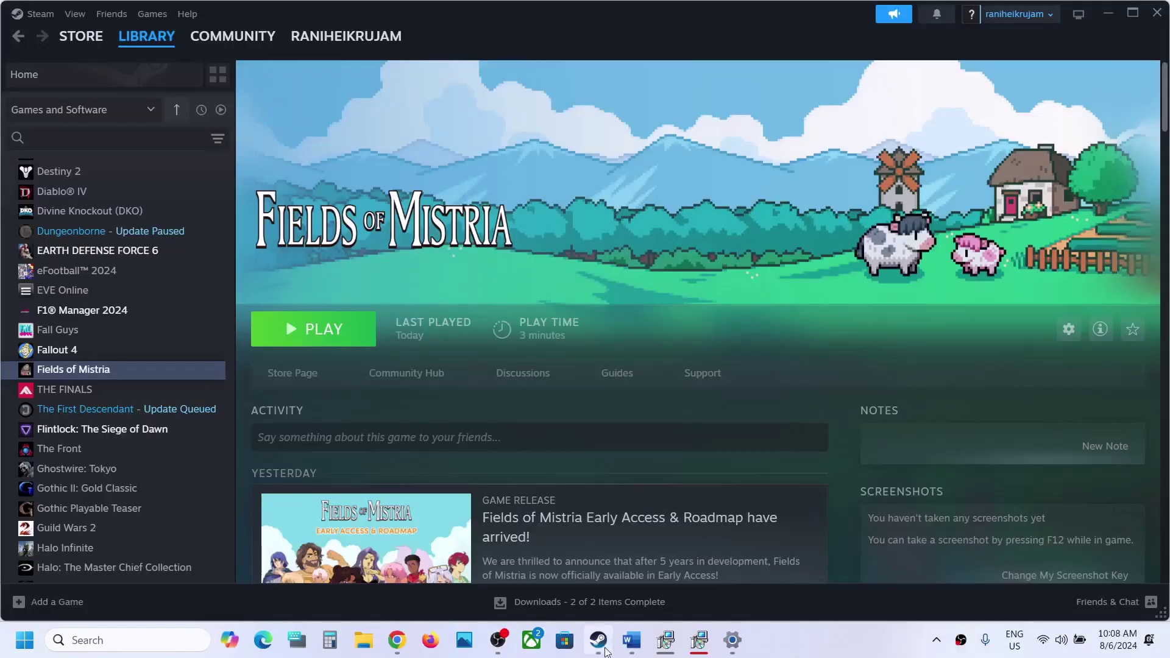
Step: Go to Step 11 in the Word document and highlight the instructions on unplugging external devices and disabling the overlay
click(631, 639)
scroll(515, 492, down, 7)
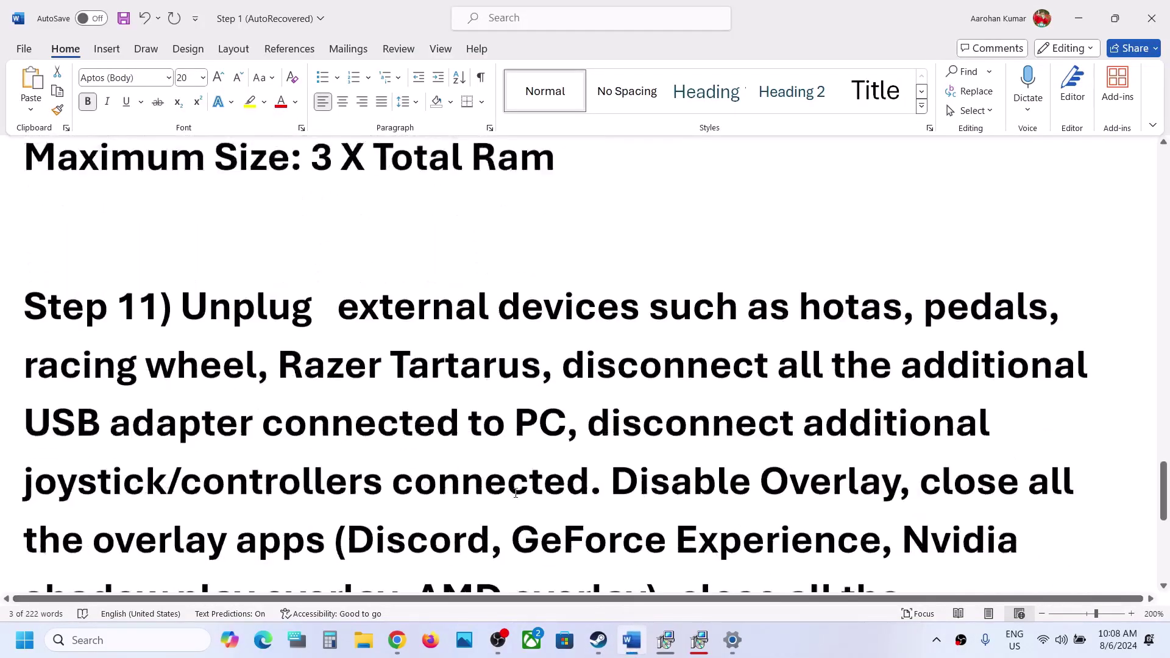
drag(185, 242, 899, 421)
Step: Turn off the in-game Steam Overlay in the Fields of Mistria properties in Steam and close the properties
click(597, 640)
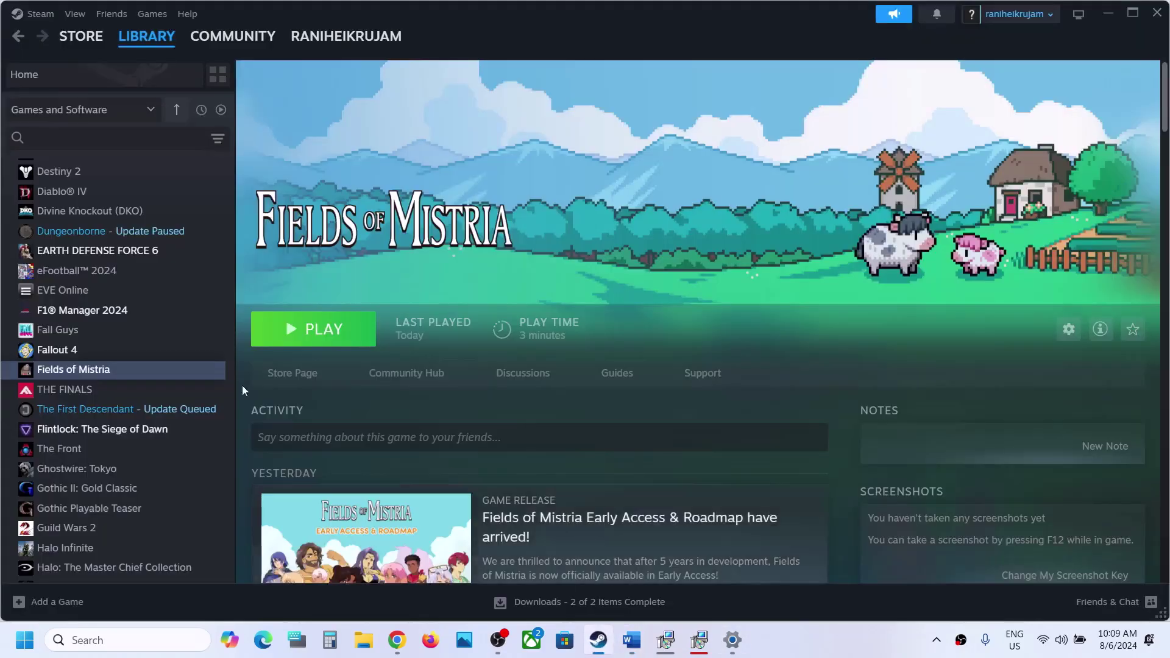
right_click(129, 373)
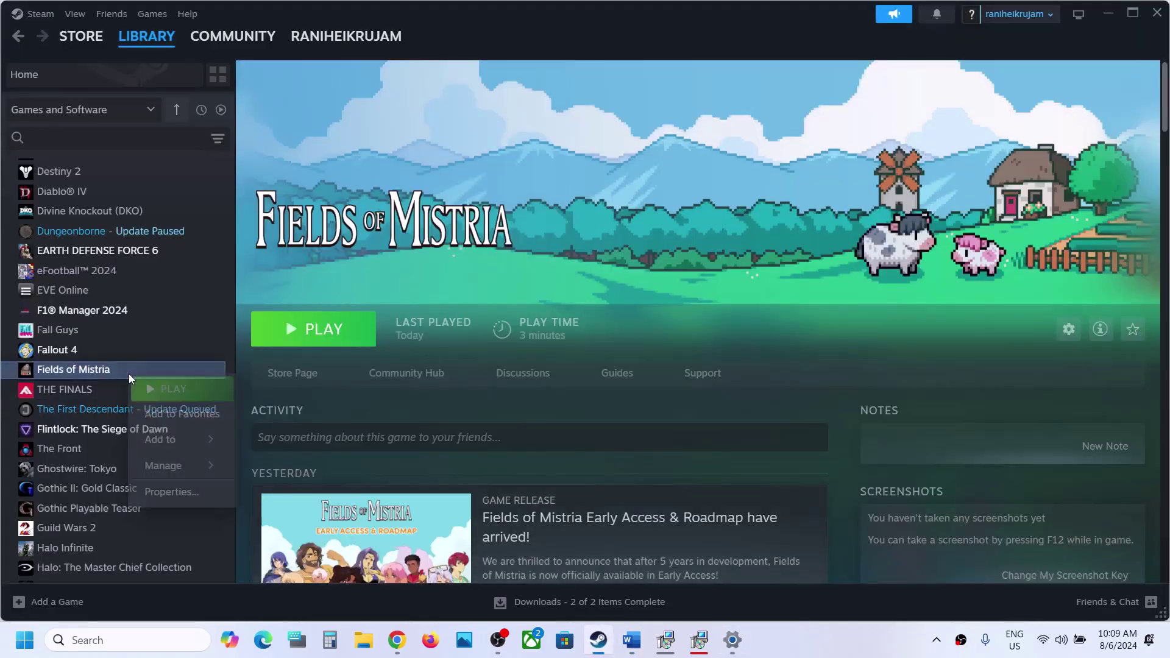
click(172, 491)
click(861, 159)
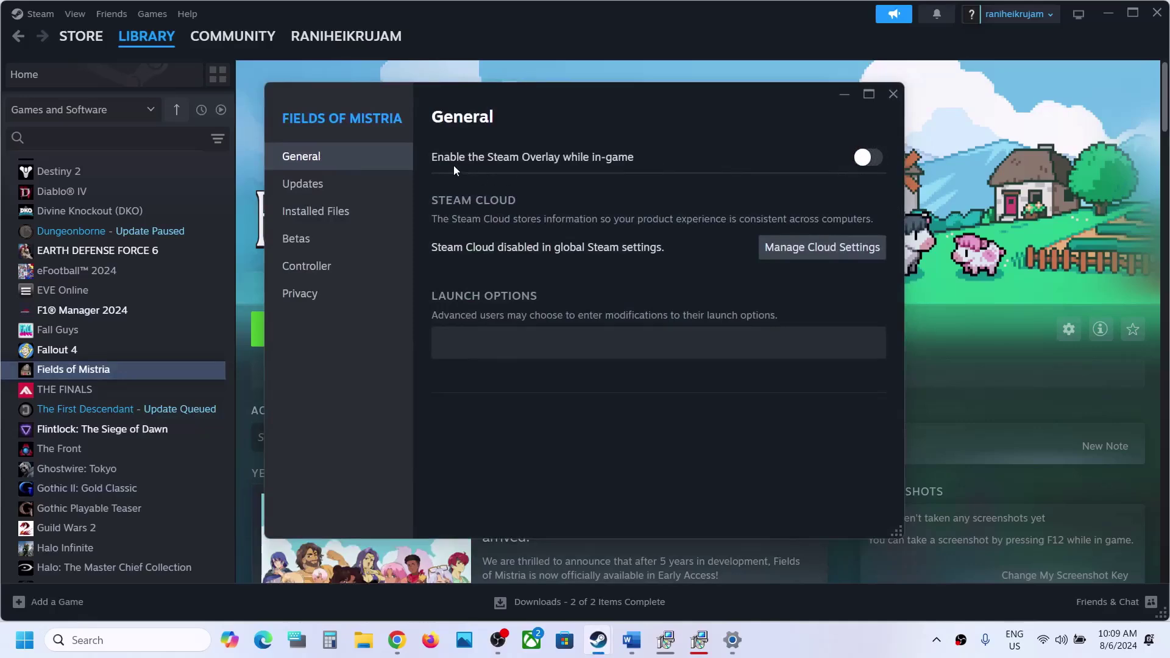
click(893, 94)
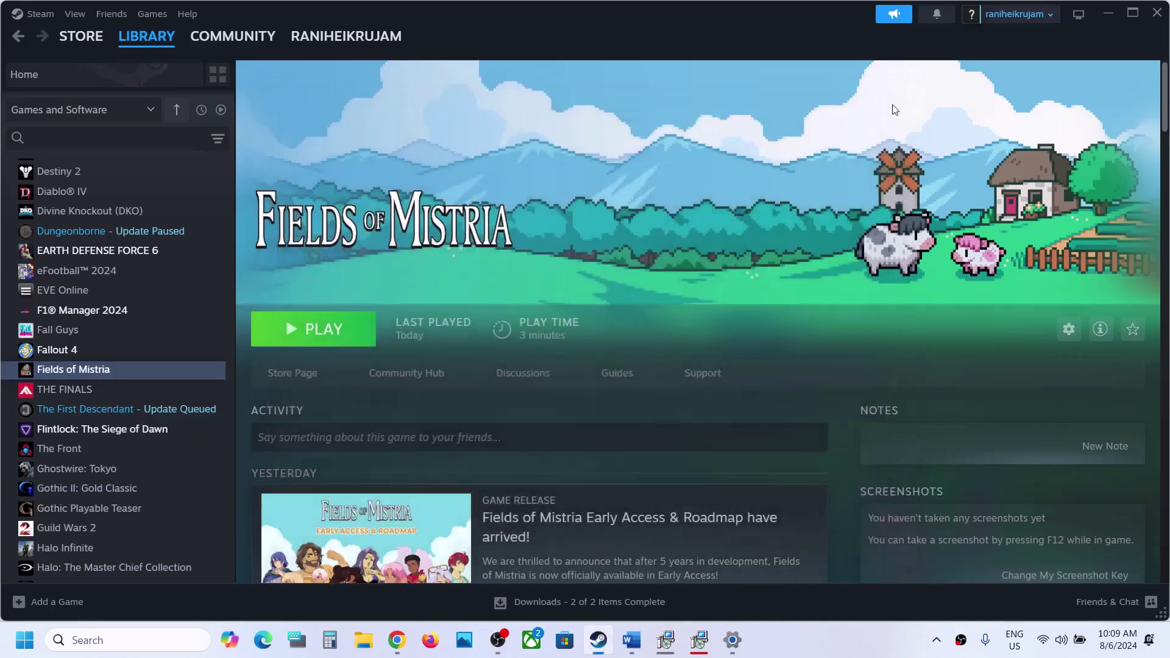
Step: Return to the Word document and highlight the Step 11 text about closing overlay apps such as Discord and GeForce Experience
click(631, 639)
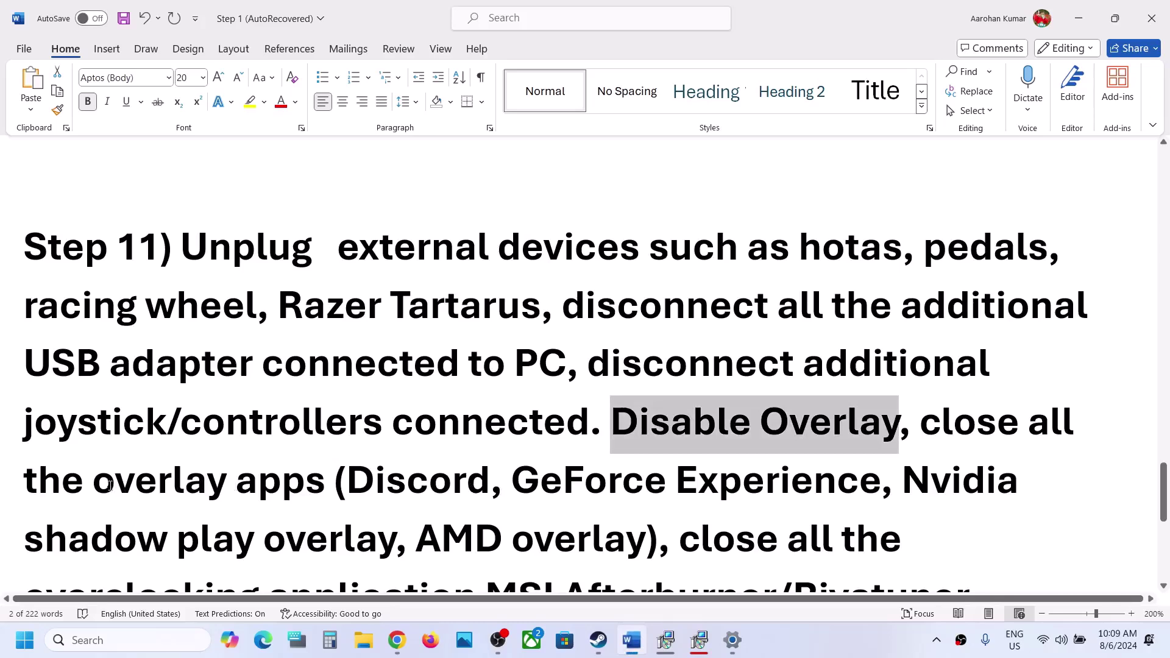
double_click(354, 488)
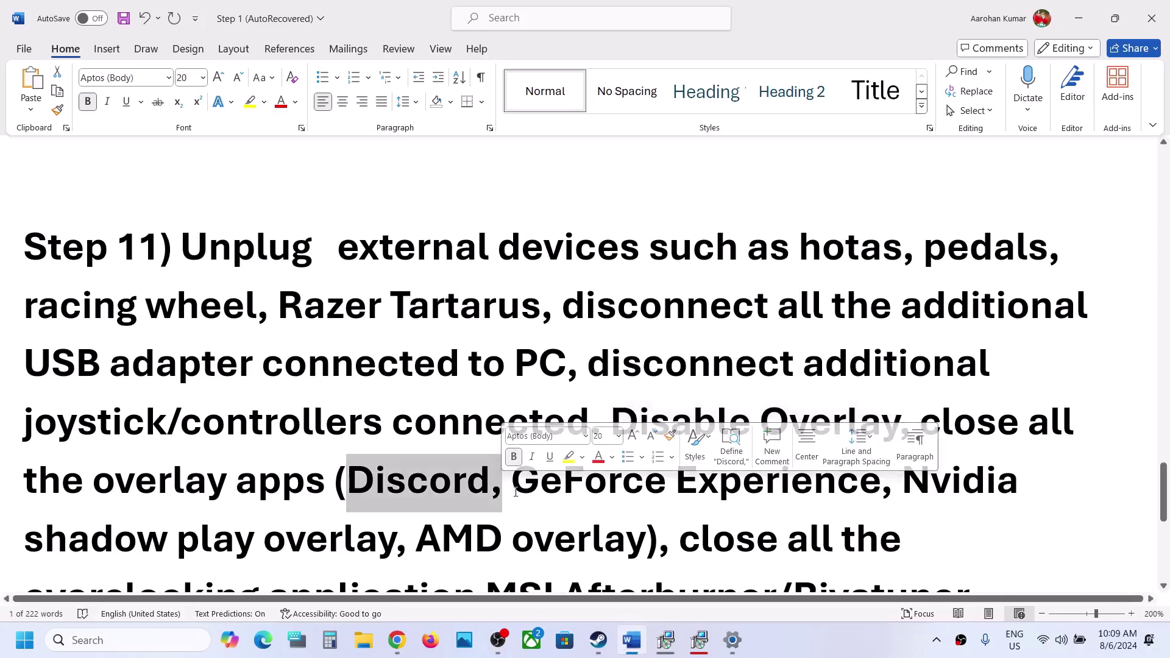
drag(515, 485, 835, 486)
drag(920, 424, 345, 494)
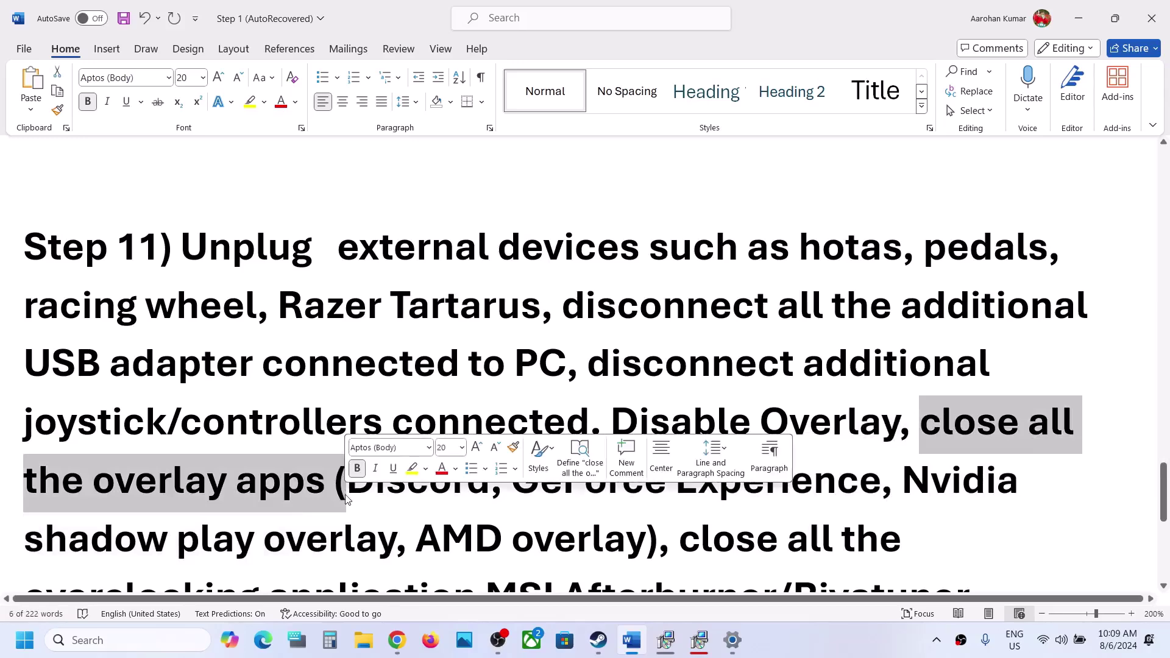
Step: Highlight the Step 11 text about closing the overclocking application MSI Afterburner/Rivatuner
scroll(345, 495, down, 3)
drag(780, 297, 1005, 348)
click(431, 363)
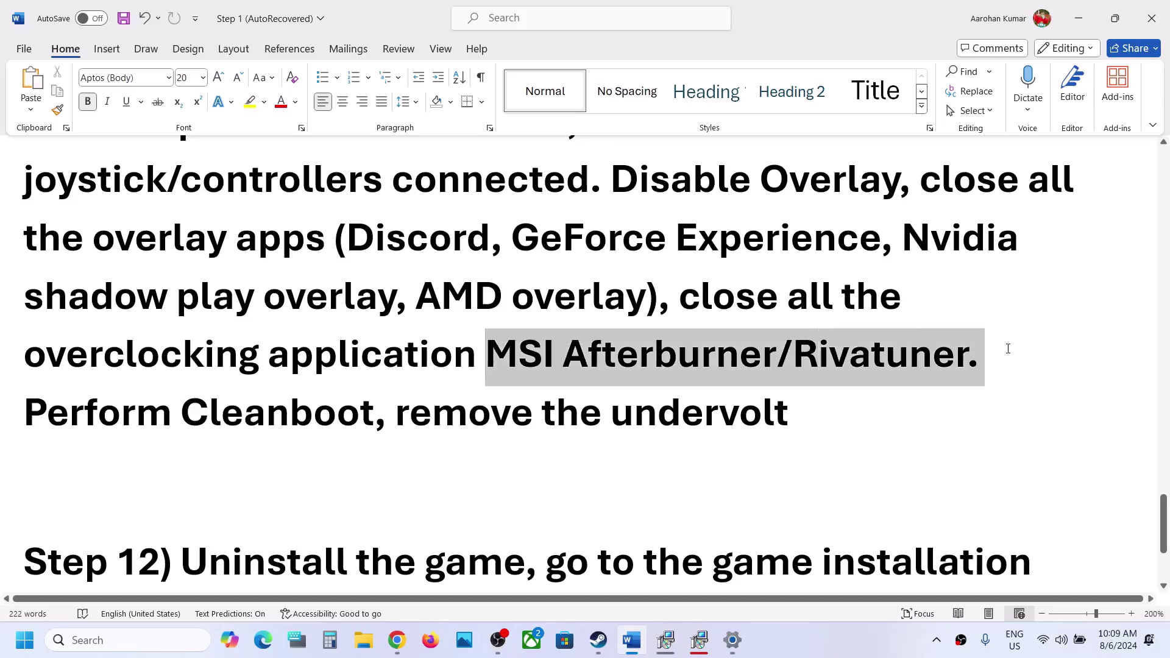
click(405, 363)
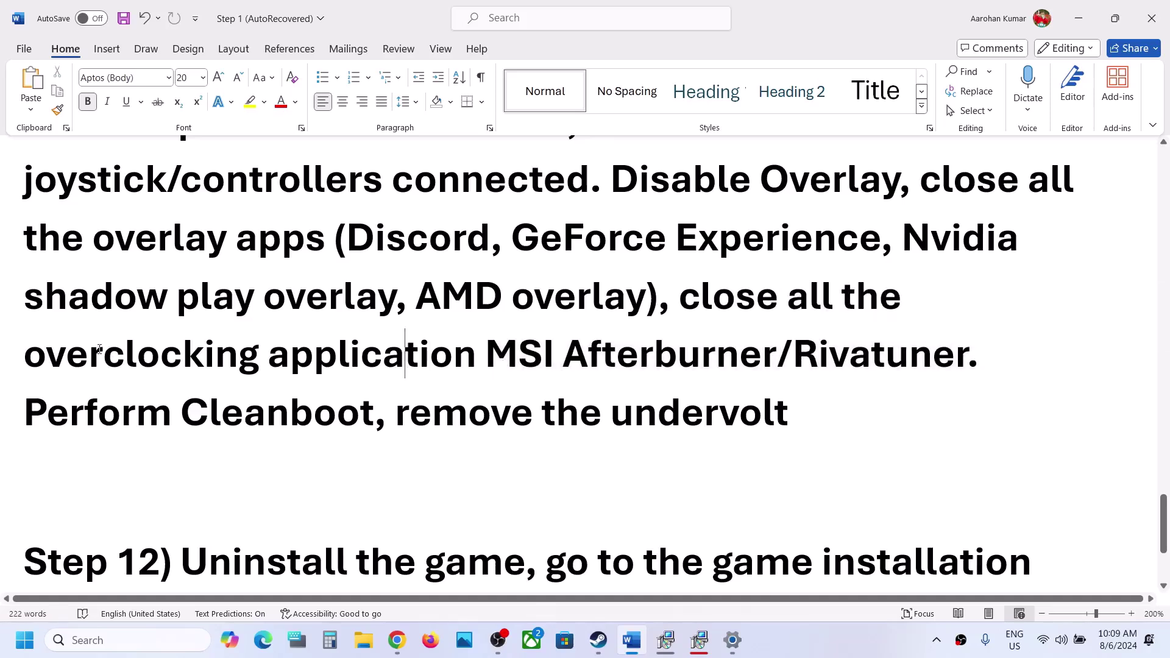
drag(53, 353, 484, 357)
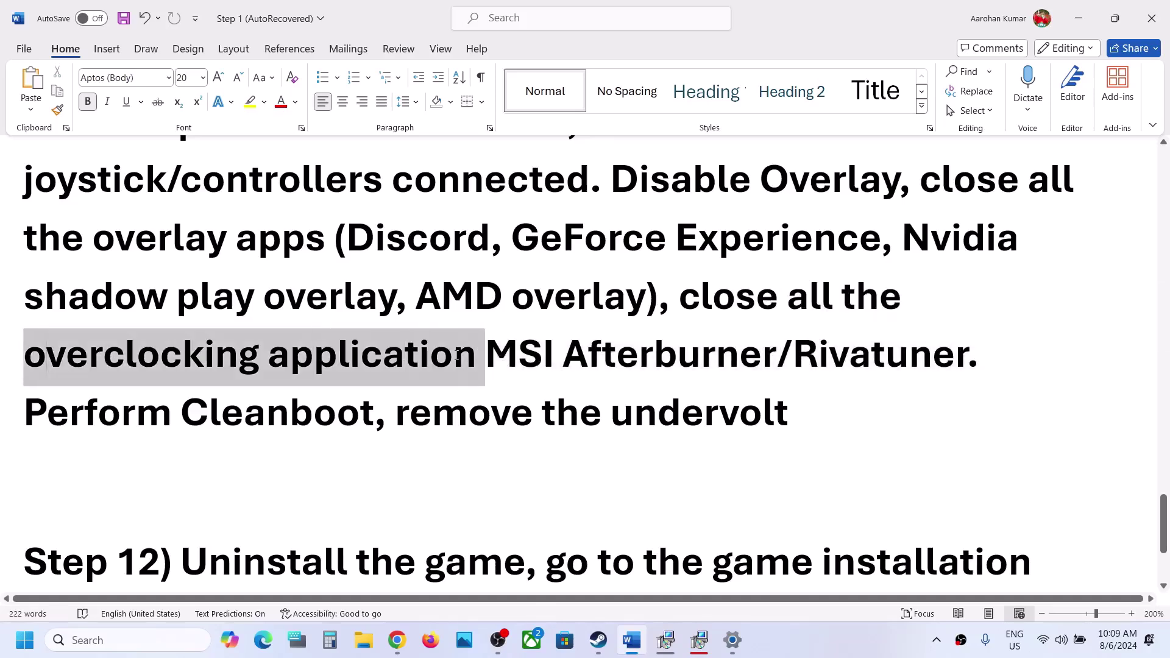
double_click(733, 277)
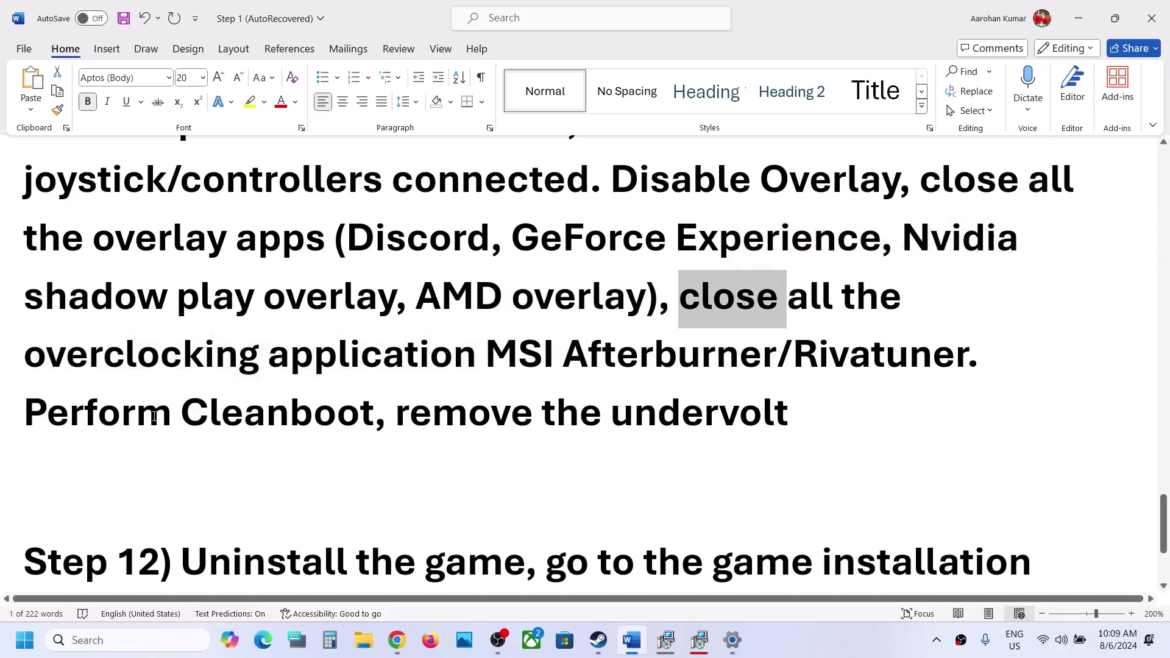
Step: Open Windows System Configuration, hide all Microsoft services in the services list, and confirm the dialog
click(105, 640)
text(syst)
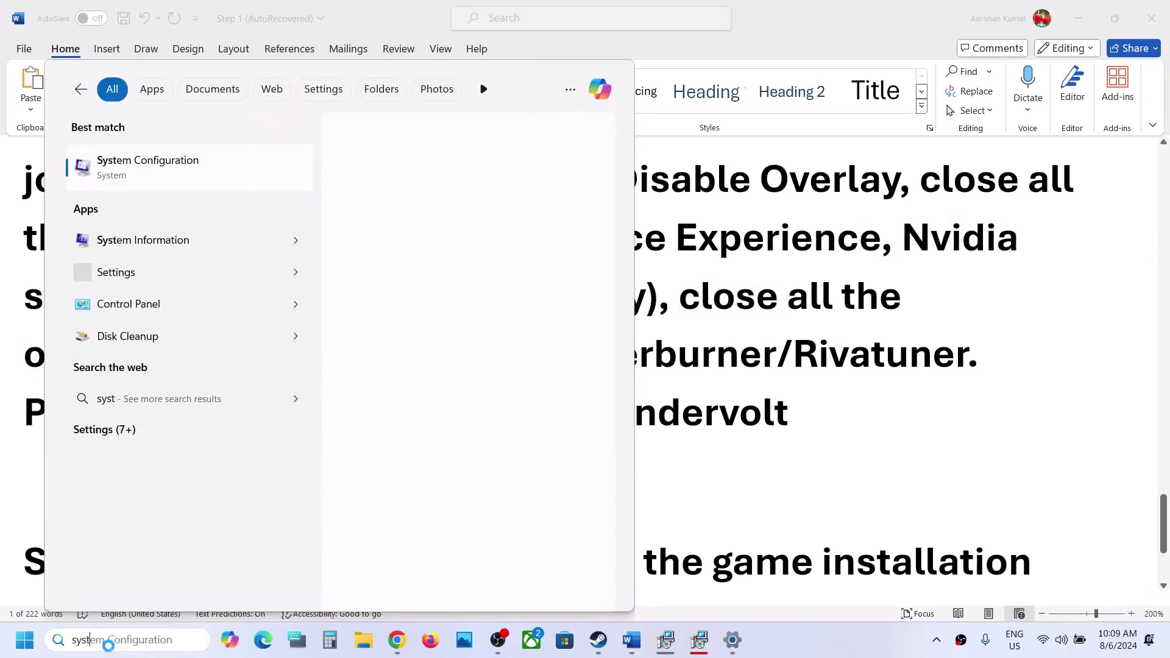
text(em Configuration)
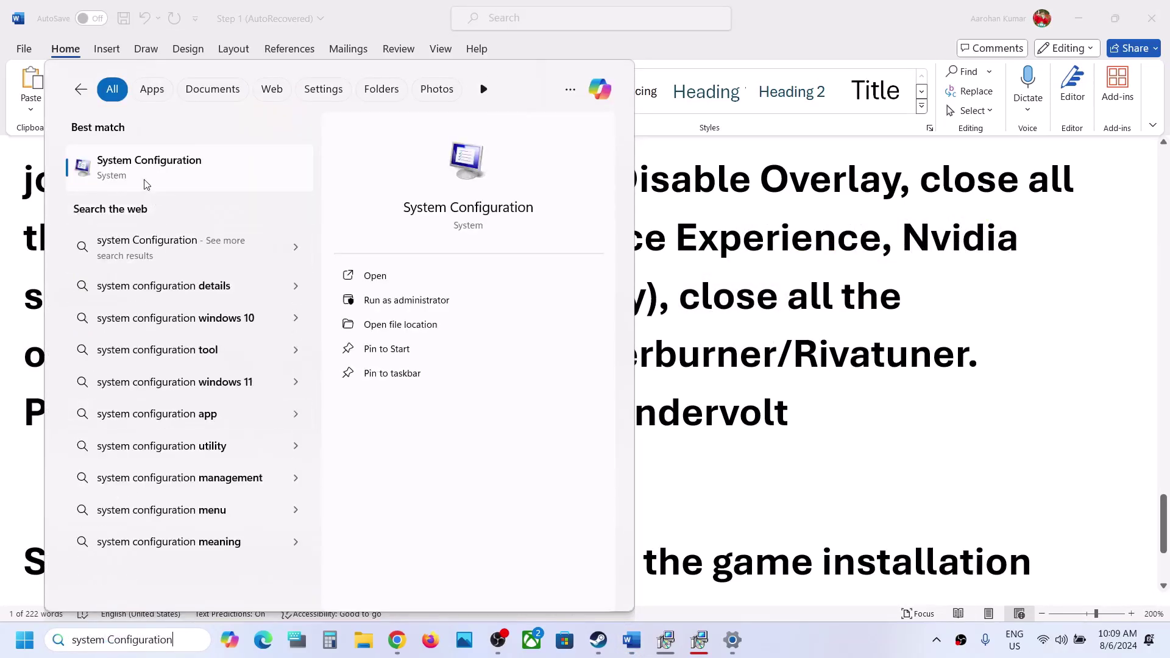
click(145, 183)
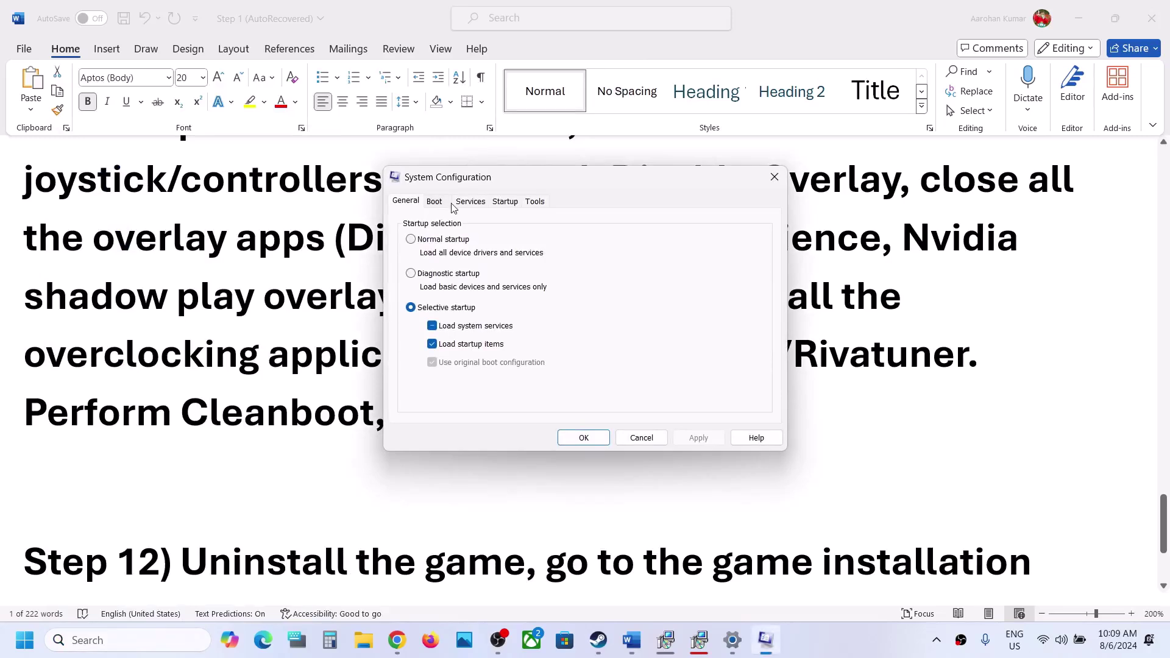
click(463, 201)
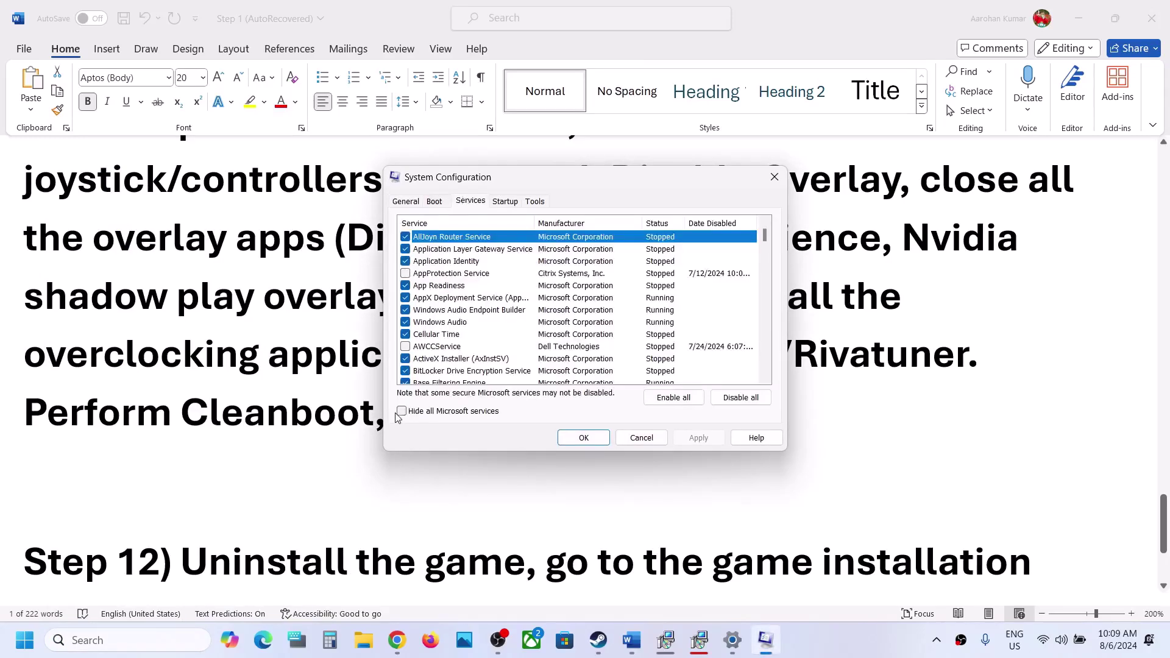
click(401, 412)
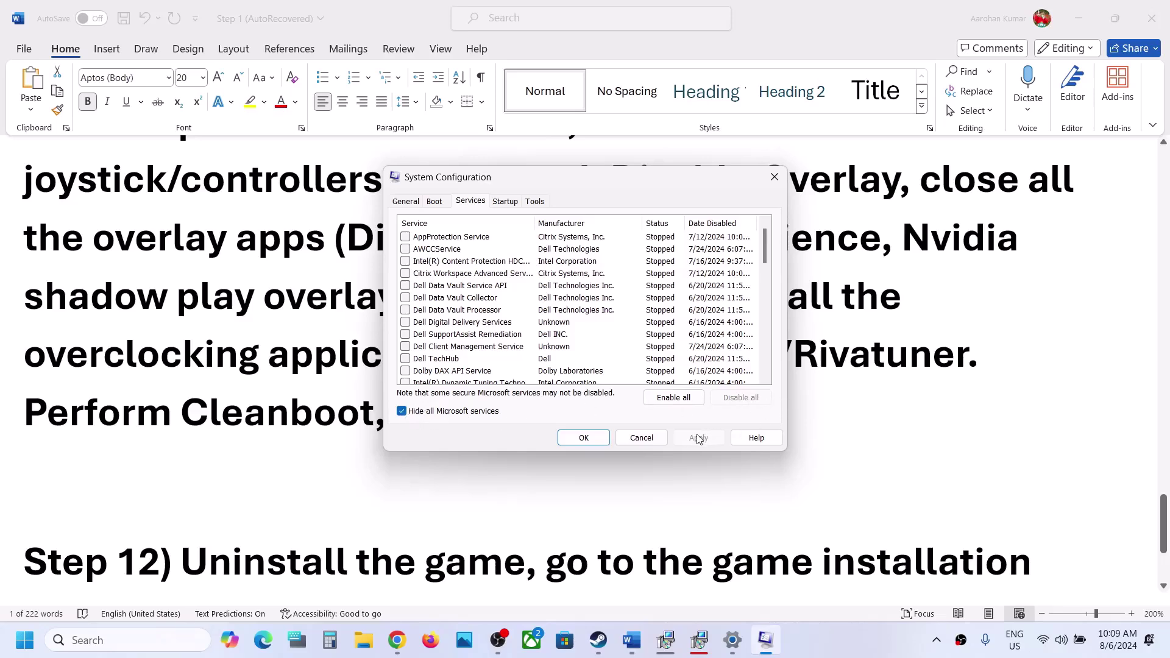
click(583, 437)
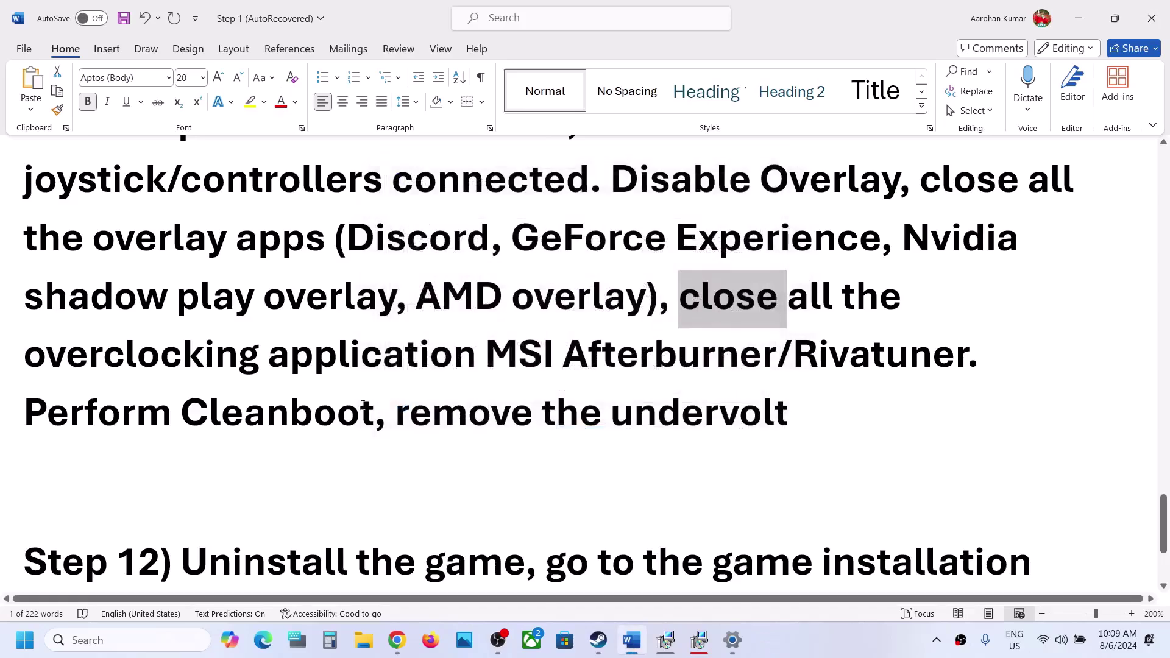
Step: Return to the Word document and go to Step 12 on uninstalling and reinstalling the game
scroll(363, 405, down, 3)
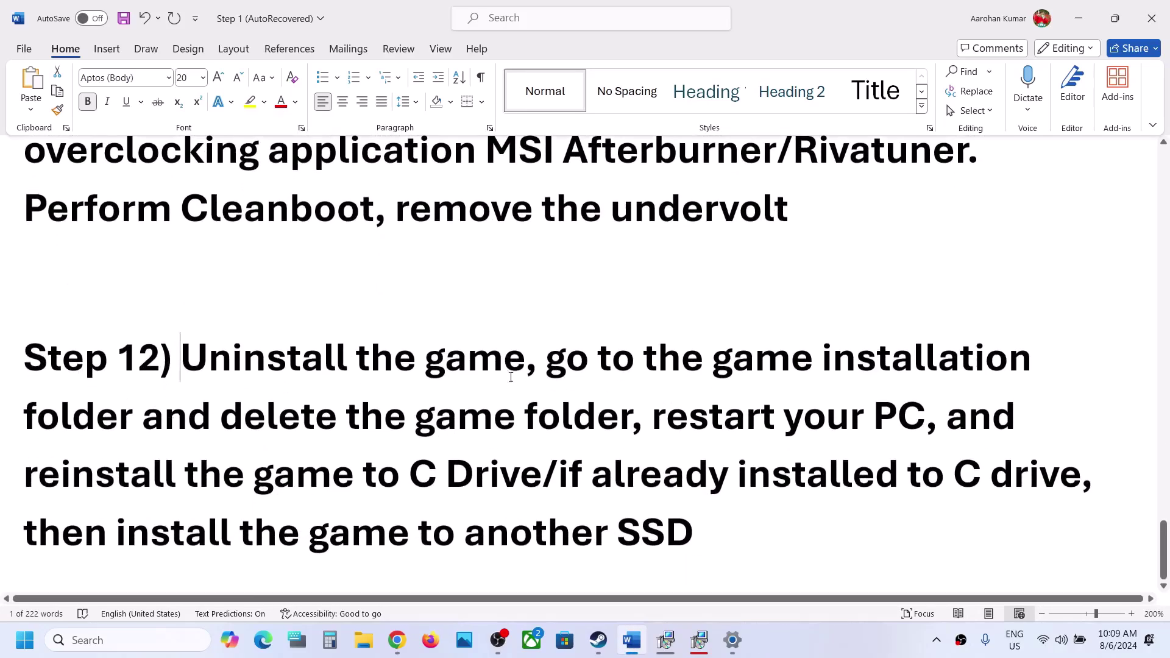